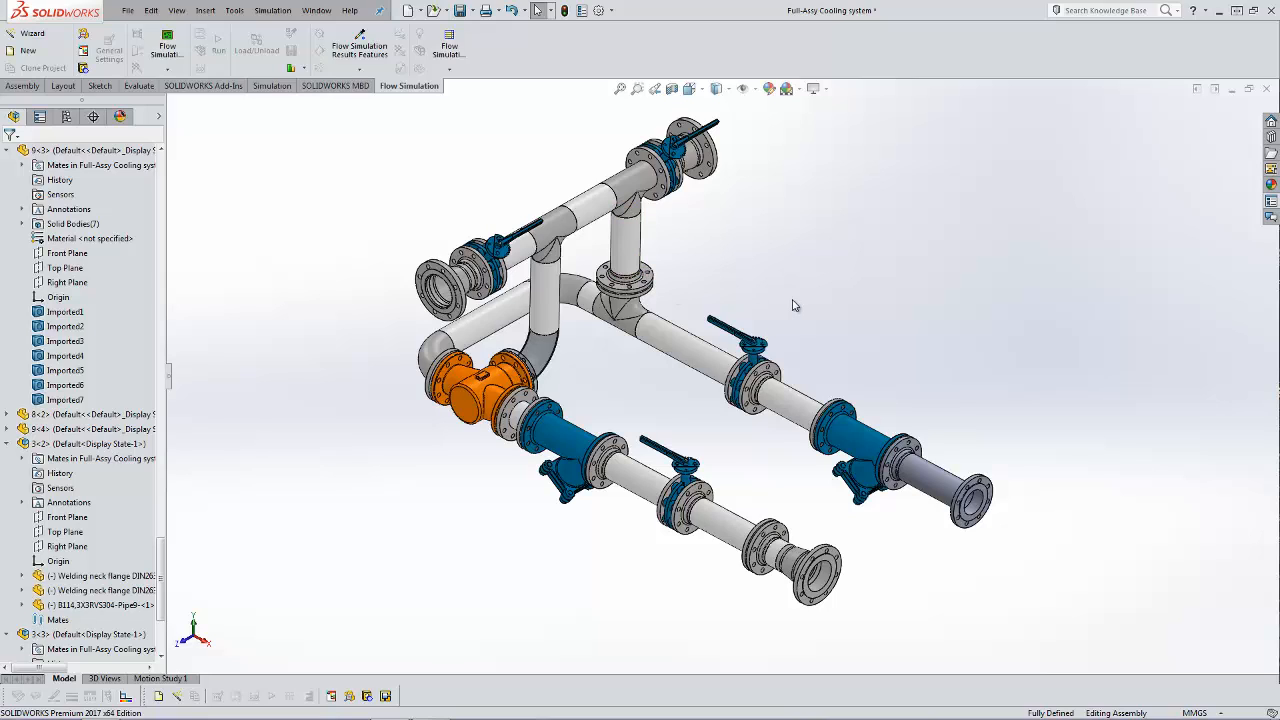
mouse_move(790, 476)
middle_down()
mouse_move(771, 457)
mouse_move(786, 468)
middle_up()
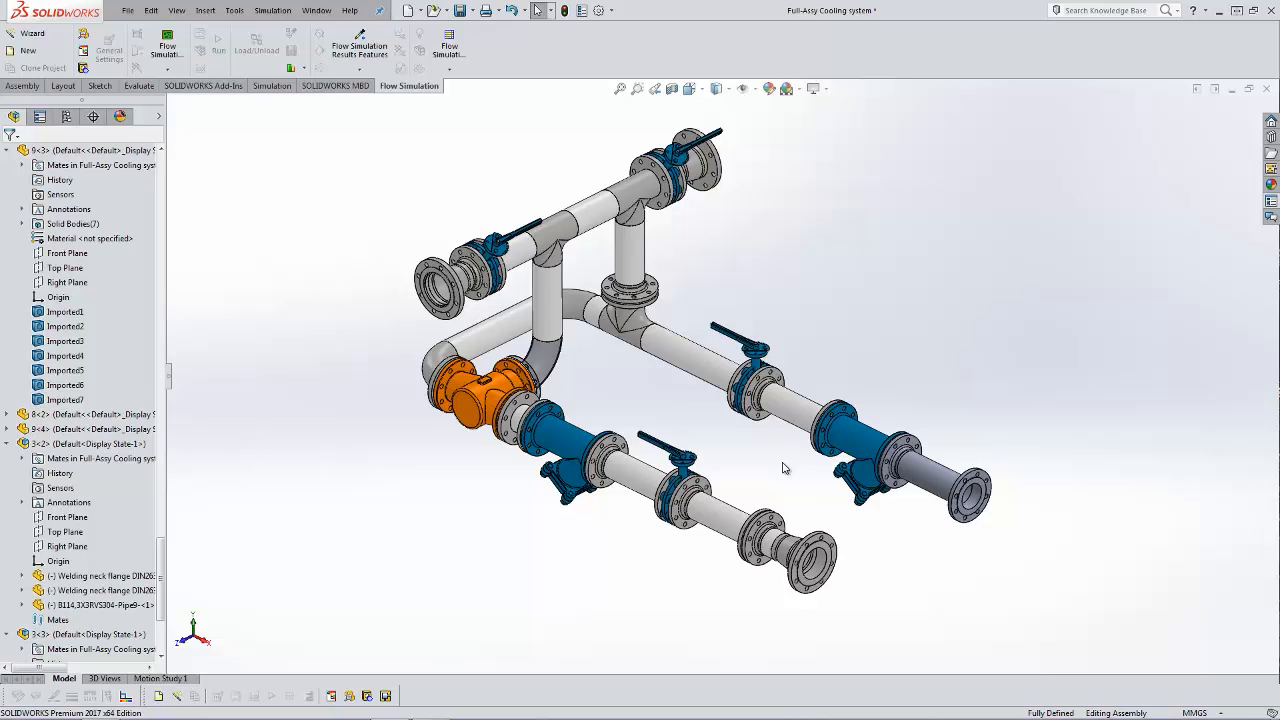
scroll(785, 468, up, 2)
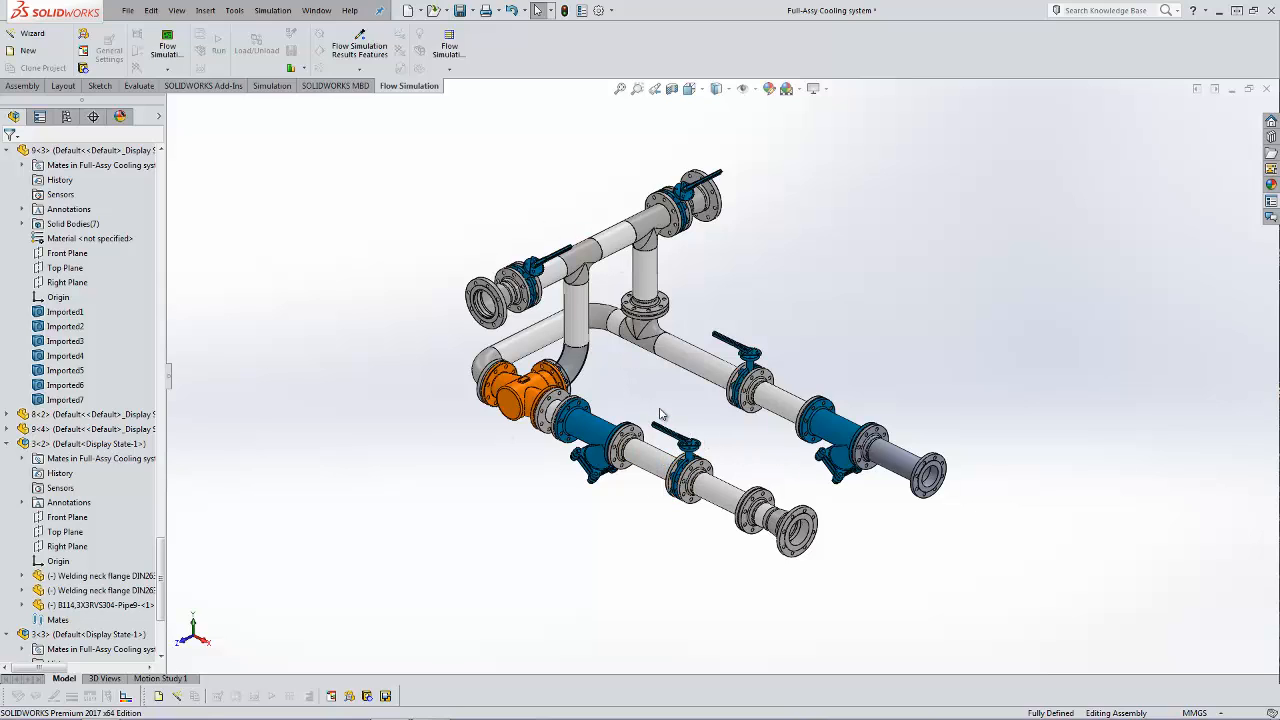
middle_drag(660, 409, 664, 416)
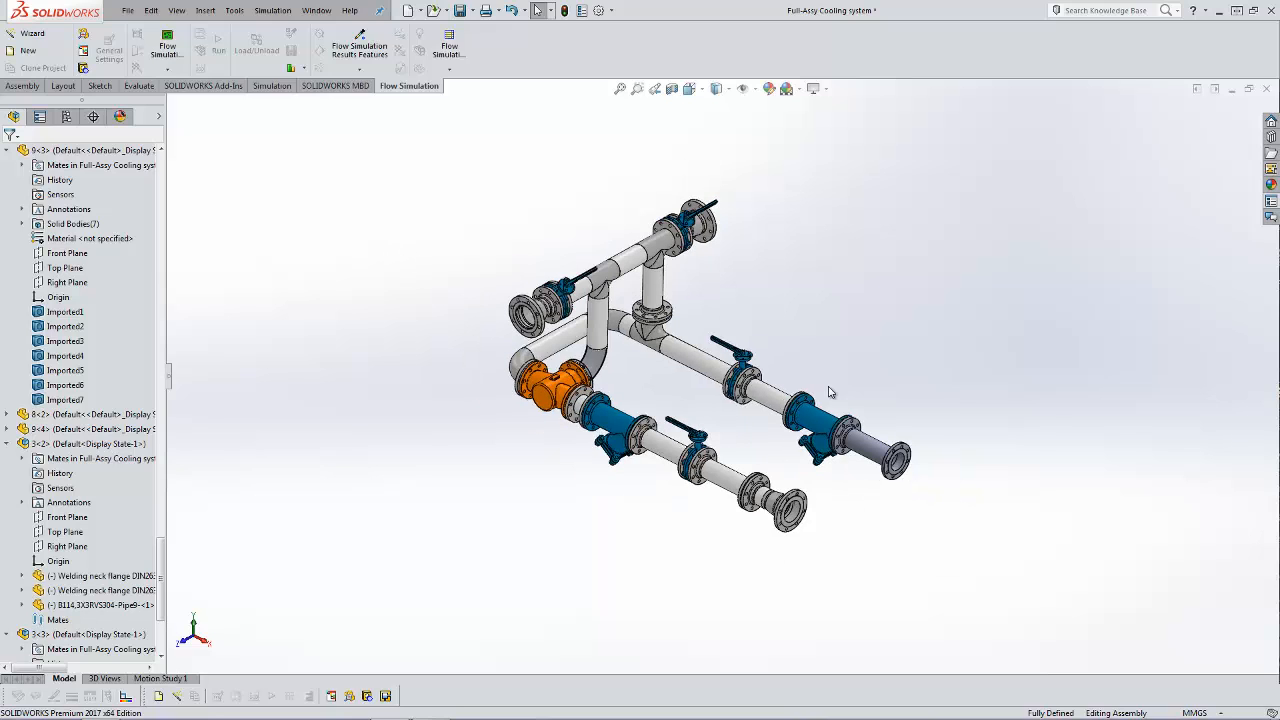
scroll(885, 413, down, 2)
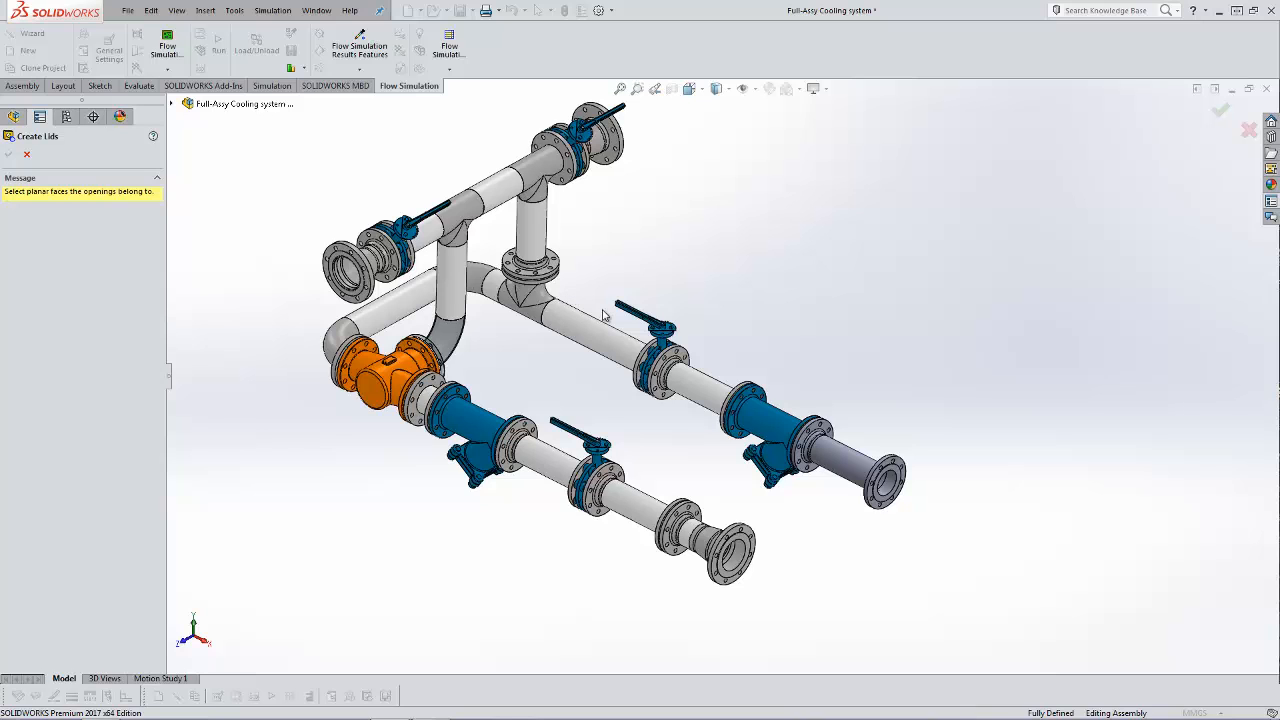
For Create Lids, select the open end faces of the two long lower pipe runs
middle_drag(605, 302, 603, 262)
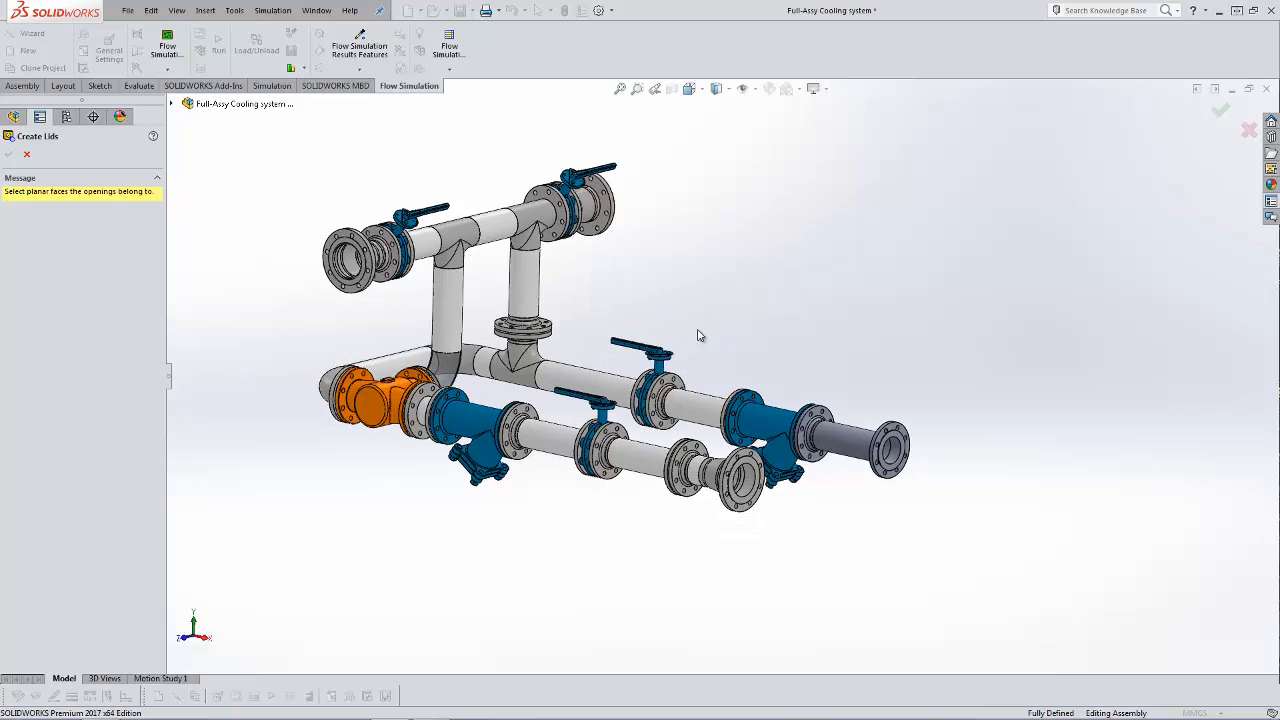
scroll(834, 449, down, 3)
scroll(665, 350, up, 8)
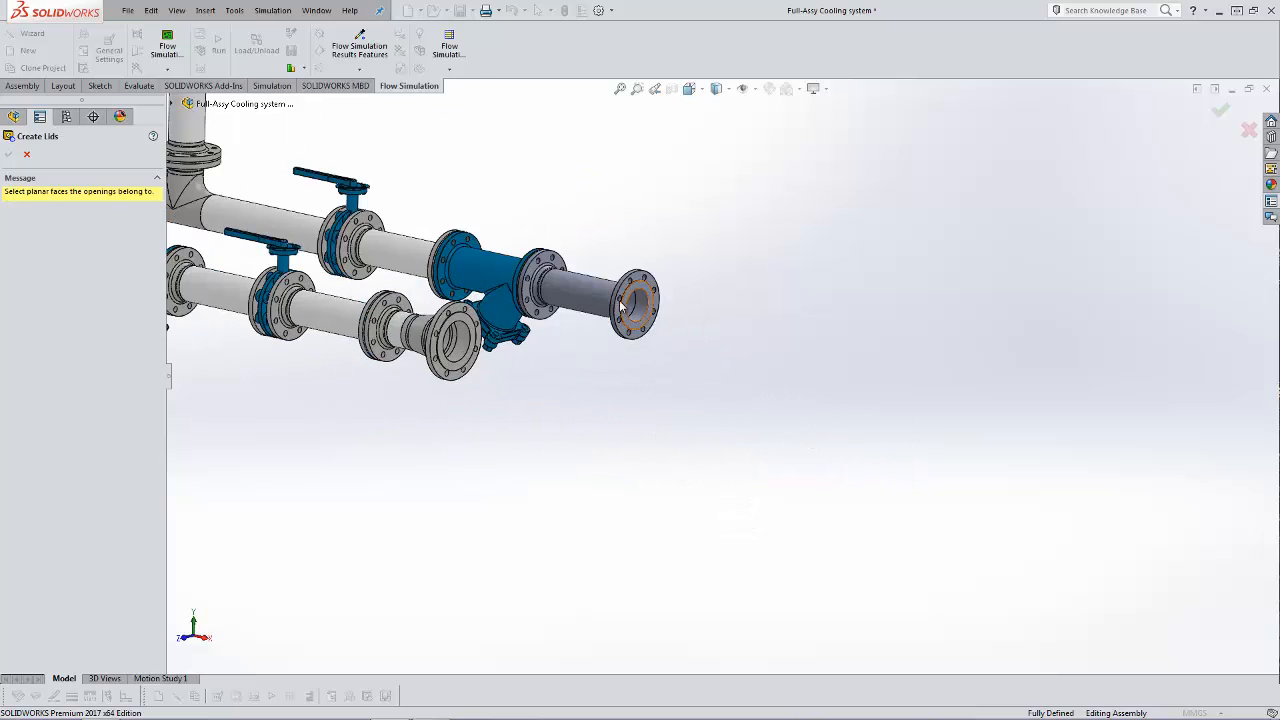
click(678, 368)
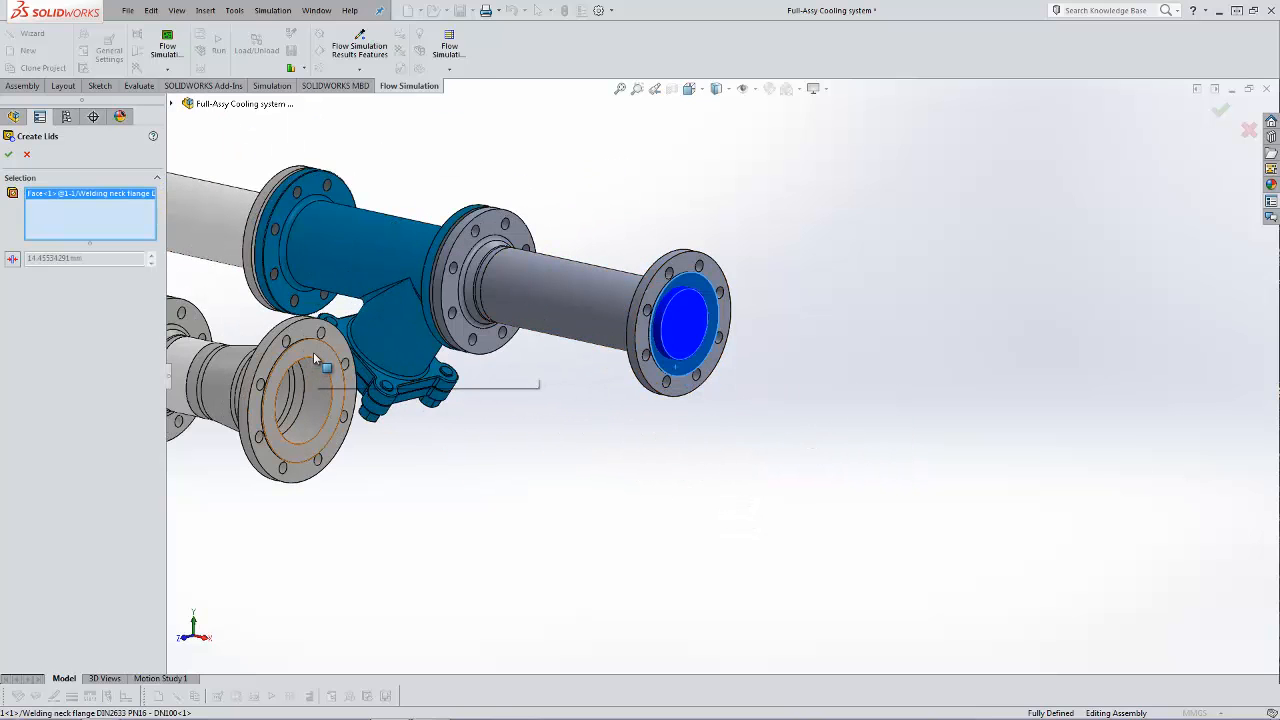
click(308, 385)
Add the collar faces at both open ends of the upper header pipe and create the lids on all four openings
scroll(586, 401, down, 5)
middle_drag(382, 288, 448, 266)
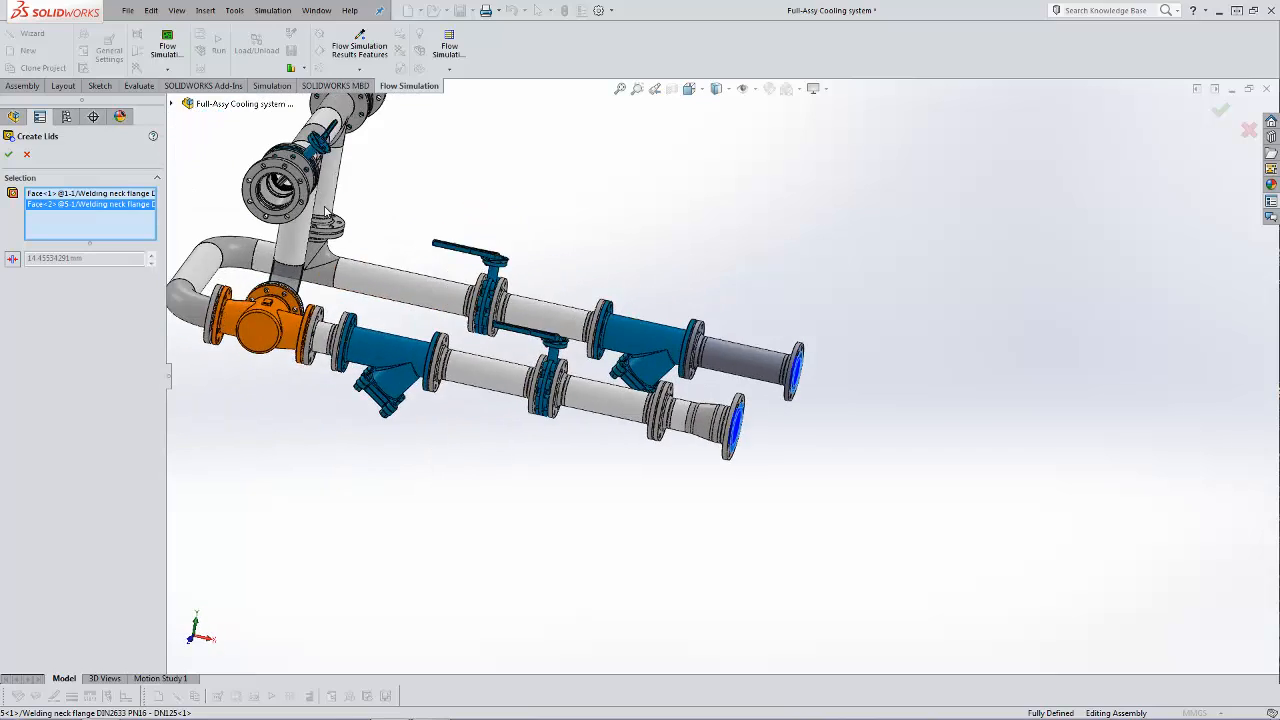
scroll(304, 192, down, 5)
scroll(524, 297, up, 10)
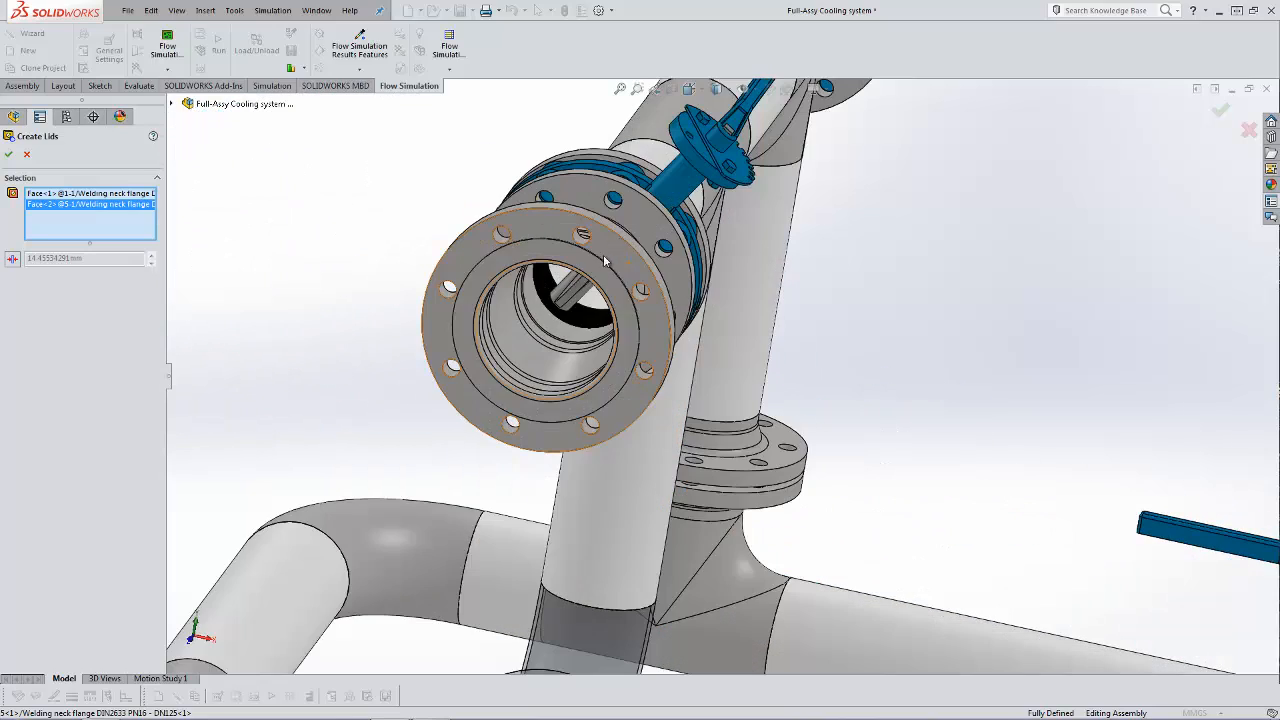
click(600, 285)
scroll(600, 285, down, 8)
middle_drag(863, 340, 965, 318)
scroll(965, 318, down, 5)
scroll(900, 310, up, 10)
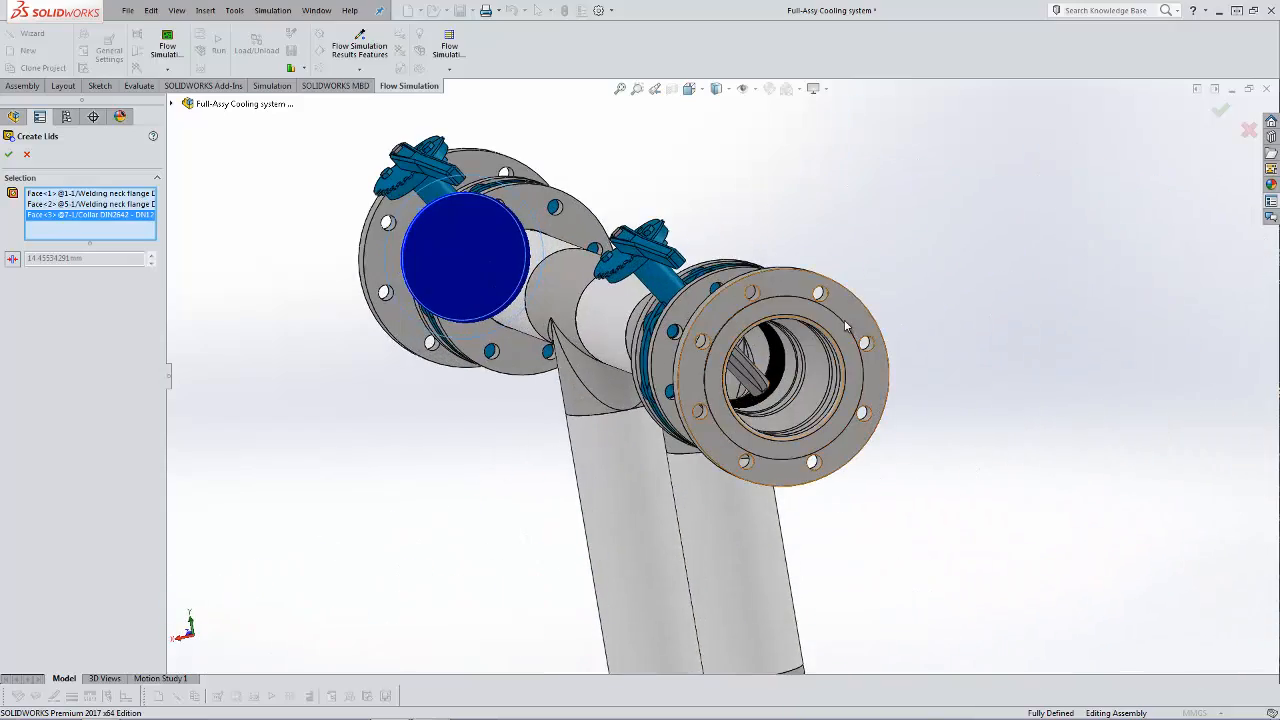
click(829, 318)
scroll(937, 306, down, 10)
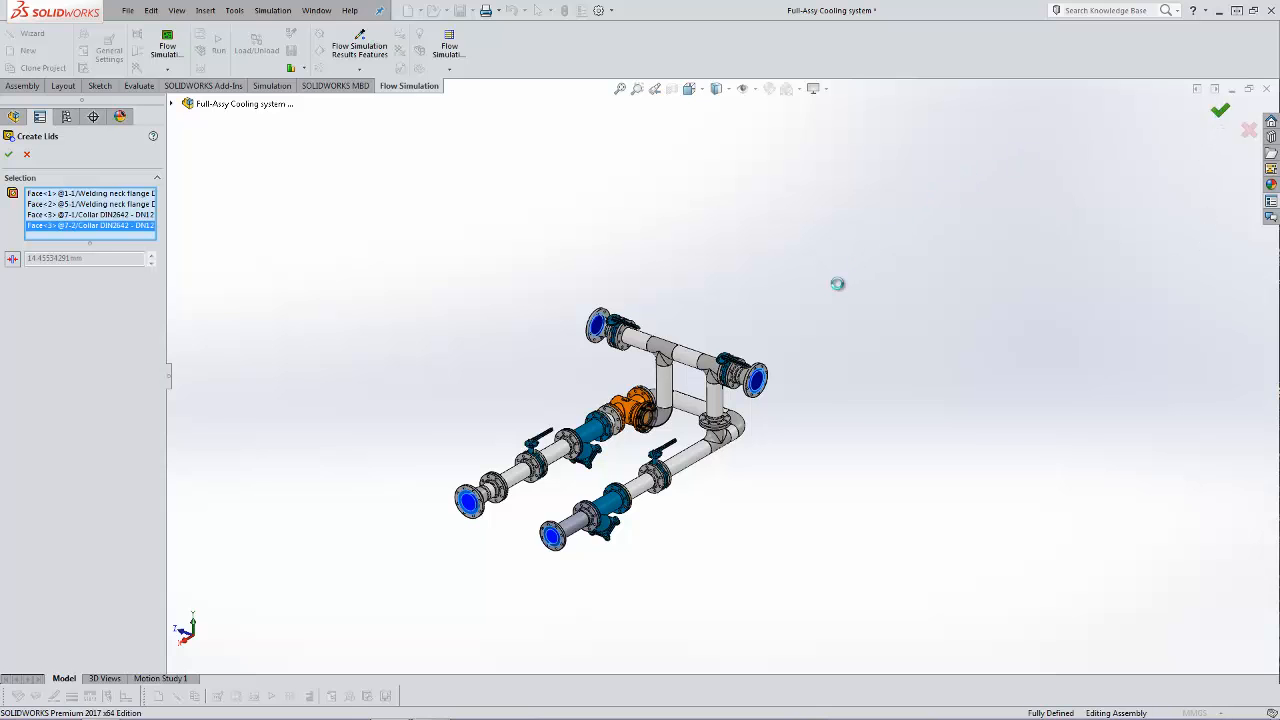
key(Return)
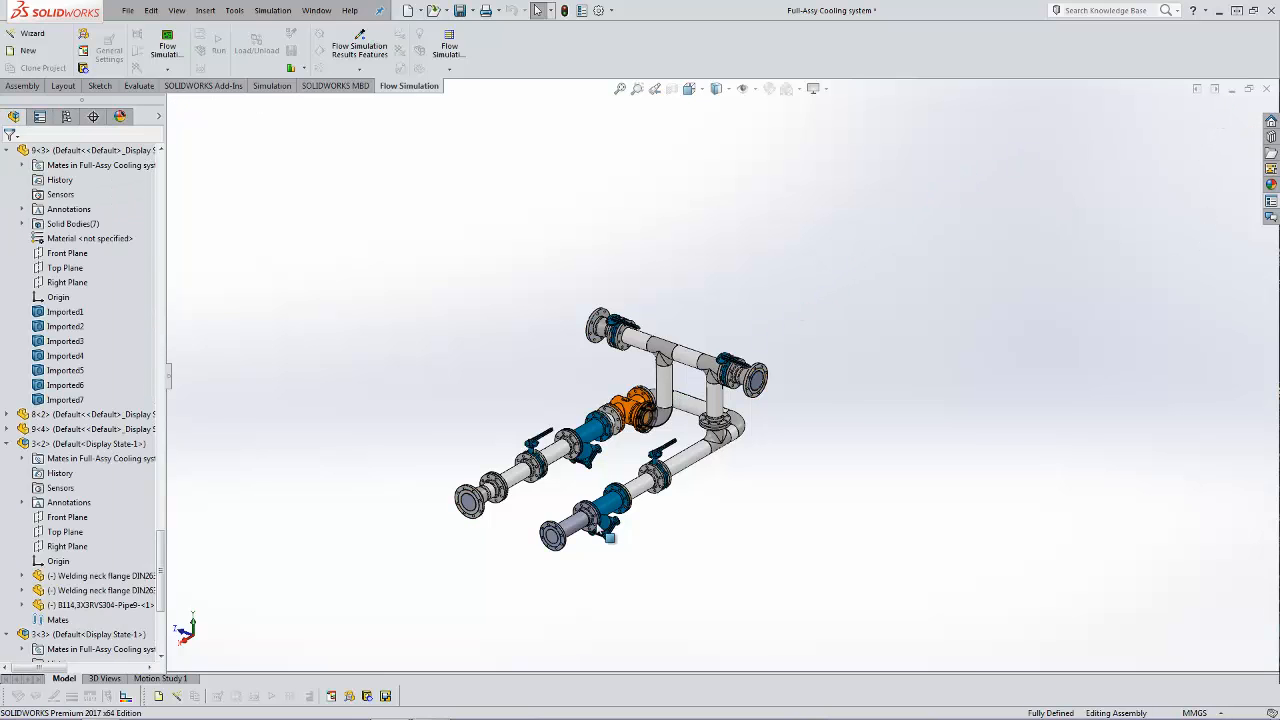
Set up a geometry check of the whole assembly with the Internal analysis type and the Create fluid body assembly option
scroll(660, 420, up, 3)
mouse_move(668, 428)
middle_down()
mouse_move(636, 419)
mouse_move(667, 418)
middle_up()
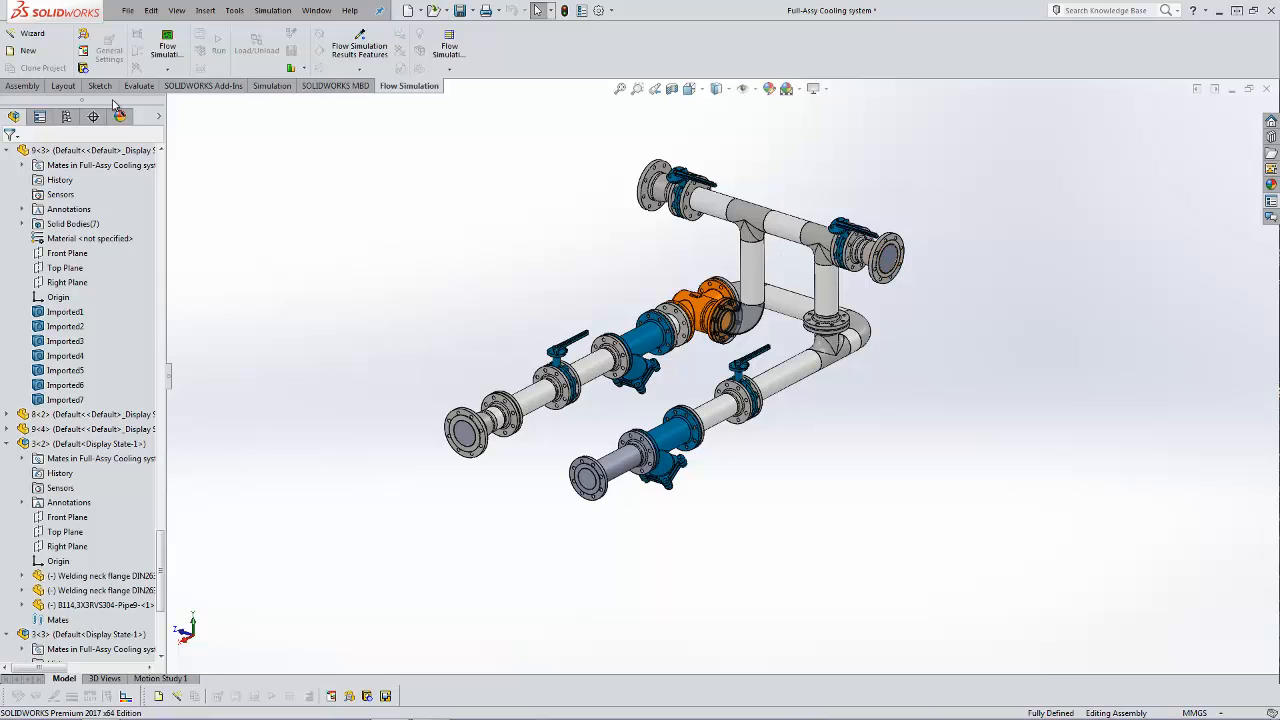
click(84, 34)
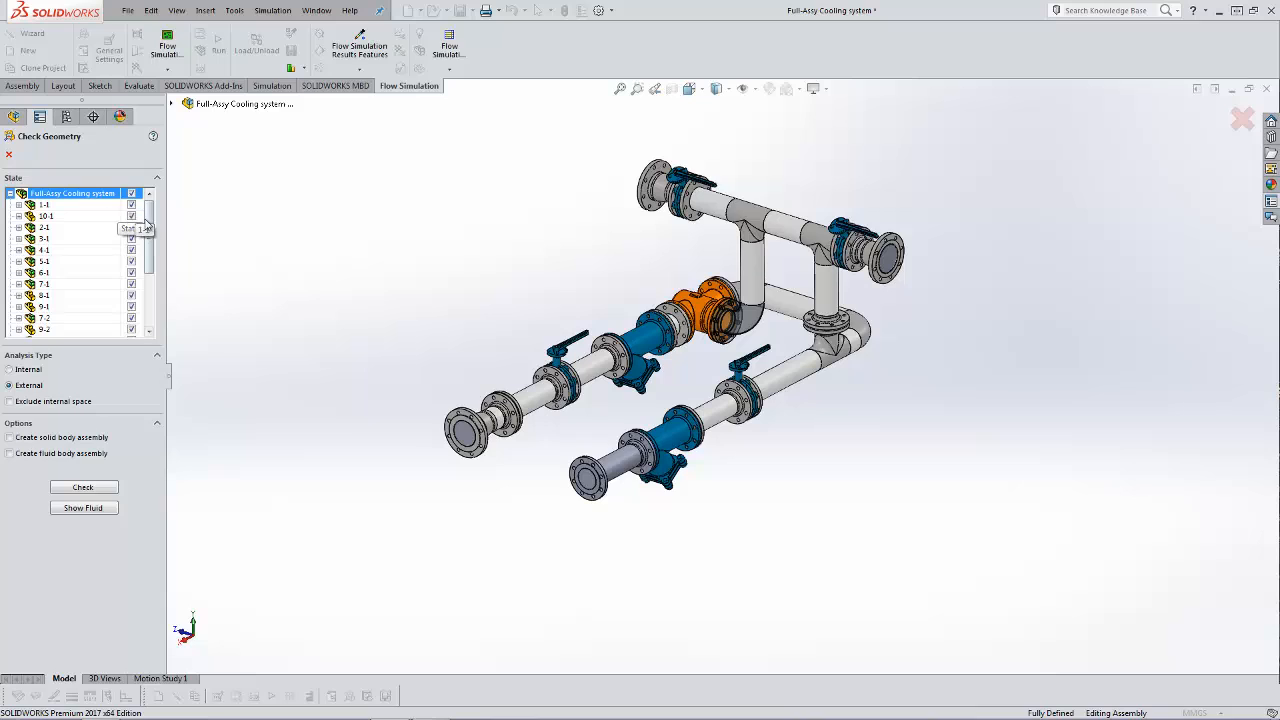
mouse_move(146, 228)
mouse_down()
mouse_move(146, 275)
mouse_move(146, 222)
mouse_up()
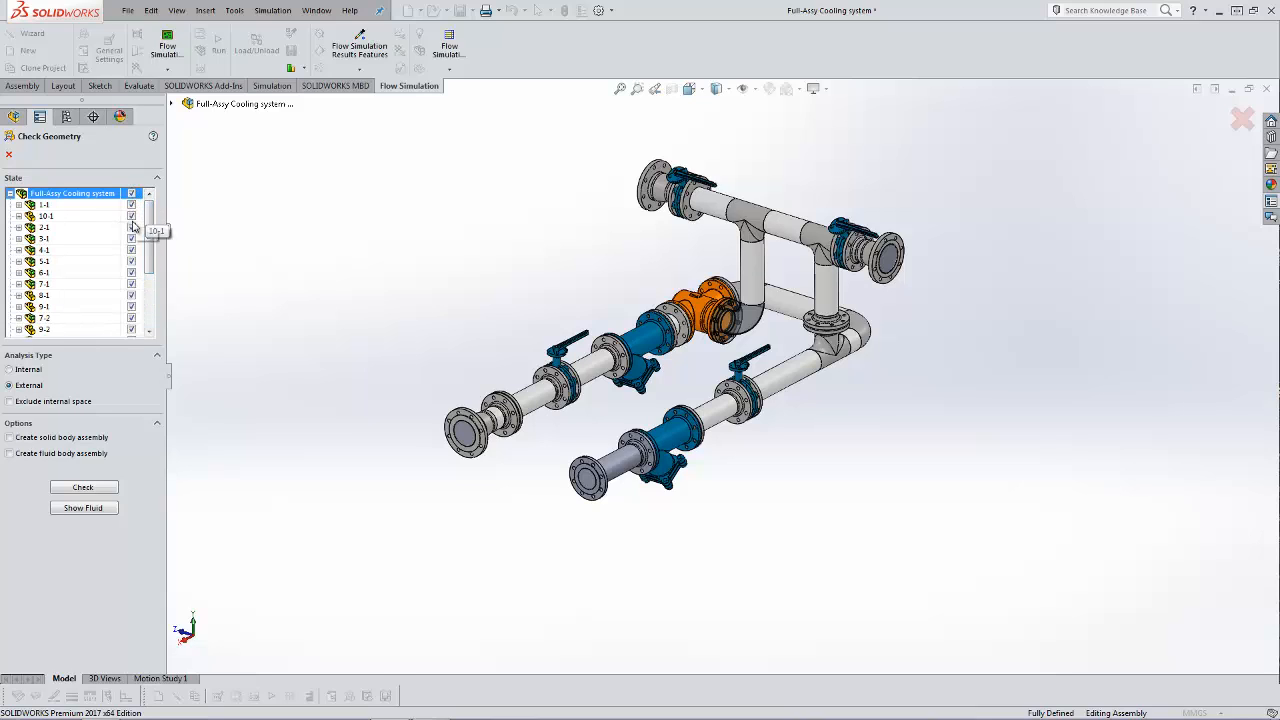
click(9, 370)
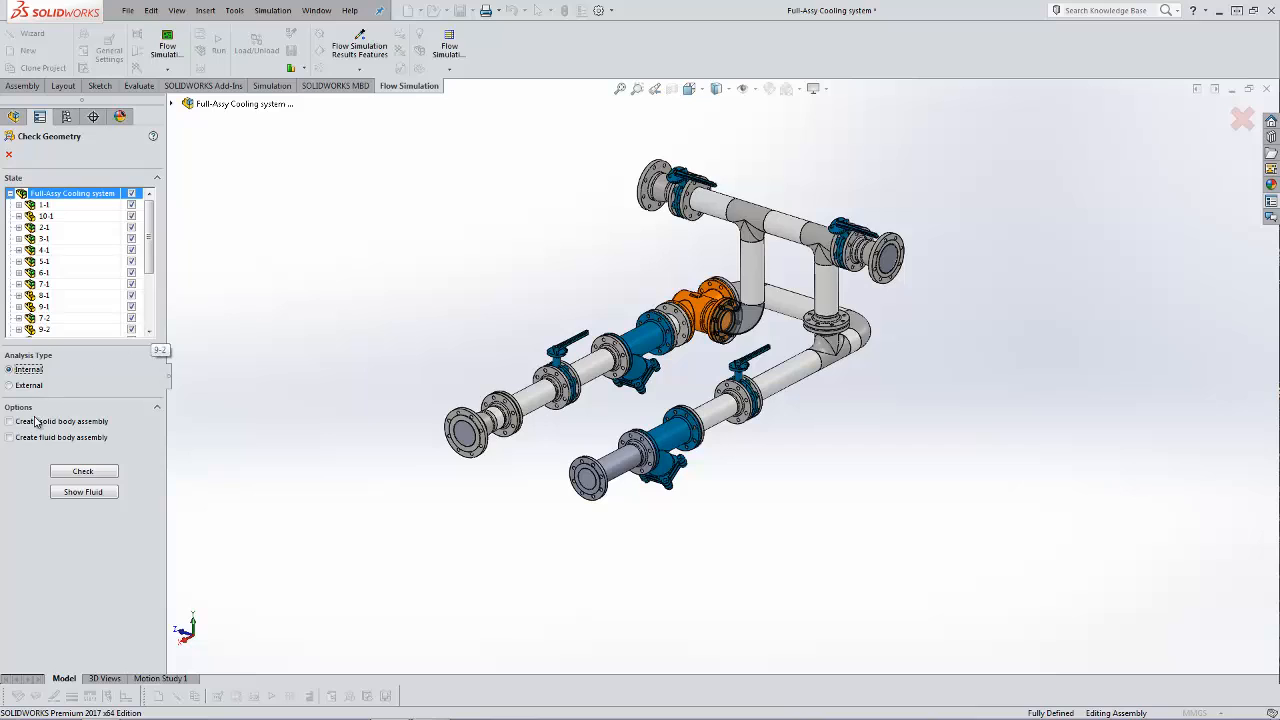
click(13, 440)
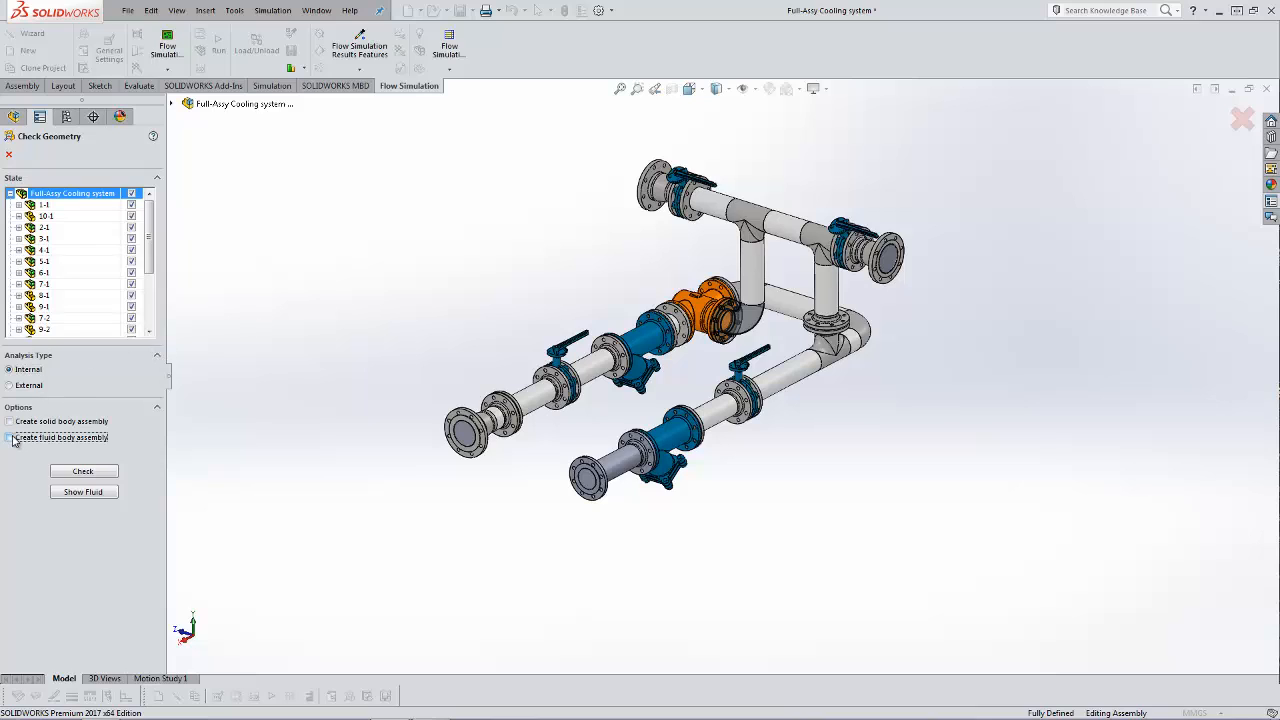
scroll(147, 273, down, 2)
scroll(147, 273, up, 3)
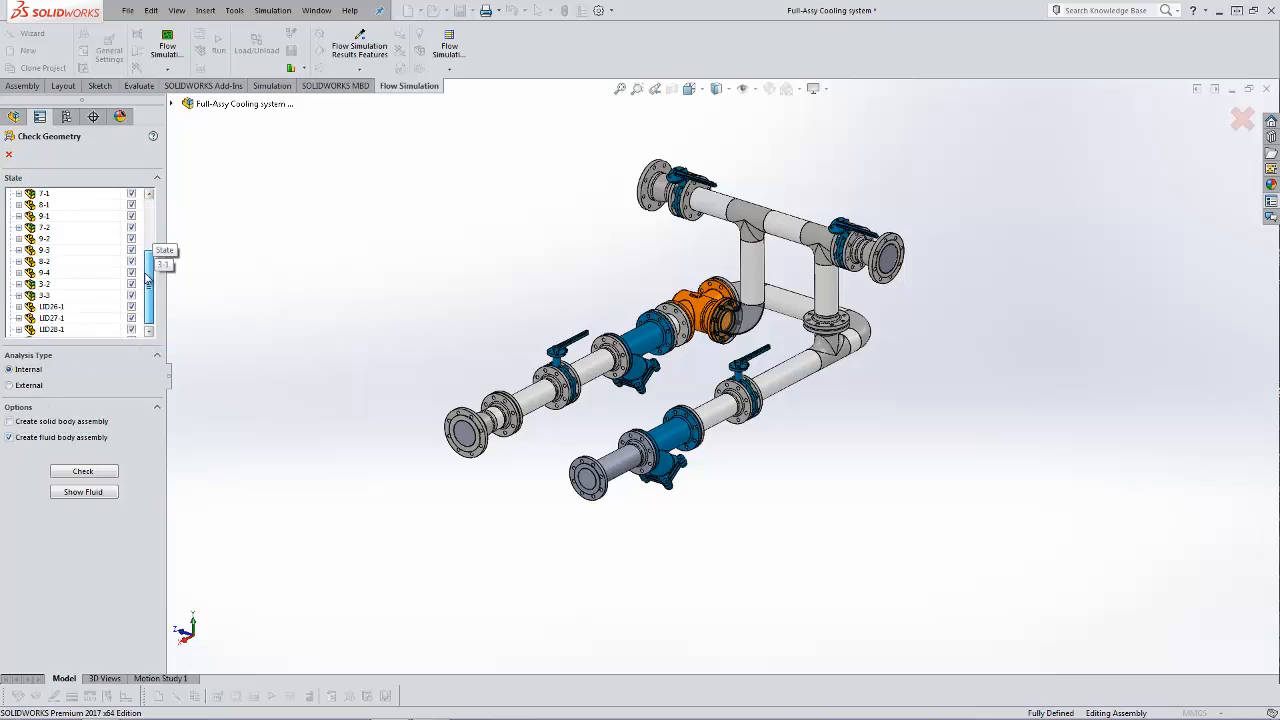
scroll(149, 235, down, 4)
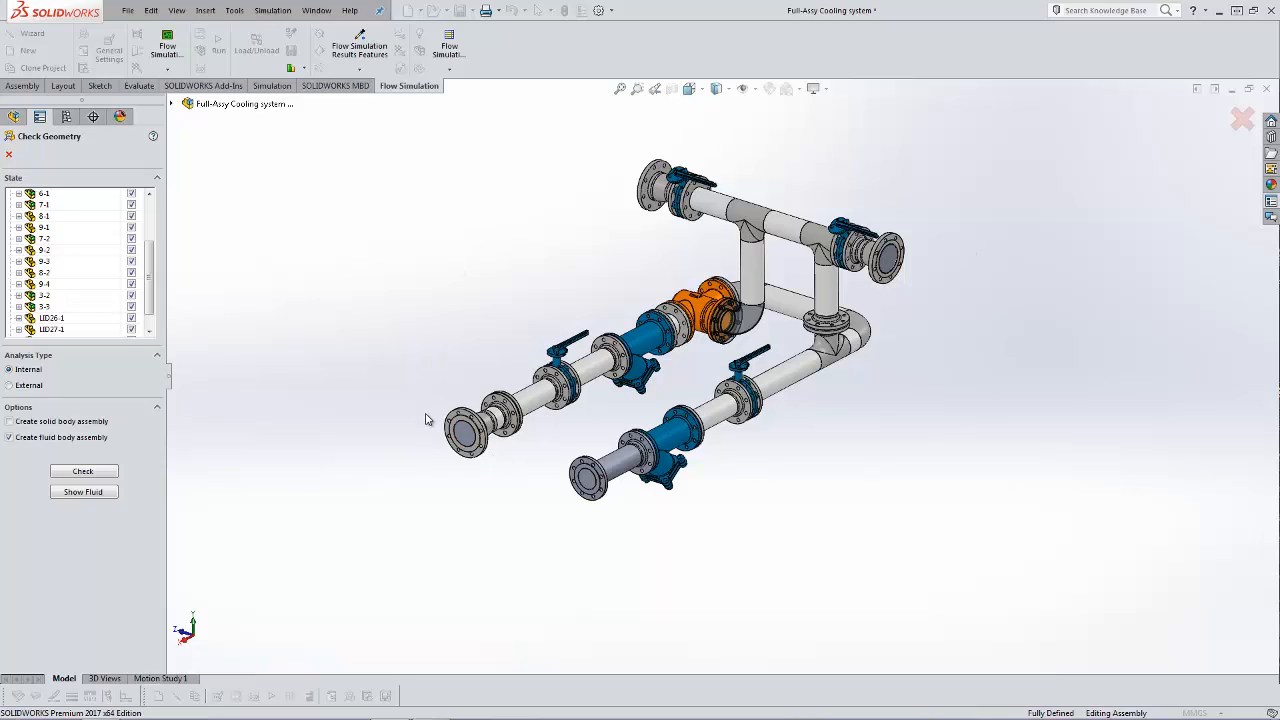
Run the geometry check and switch to the generated fluid body part
click(93, 476)
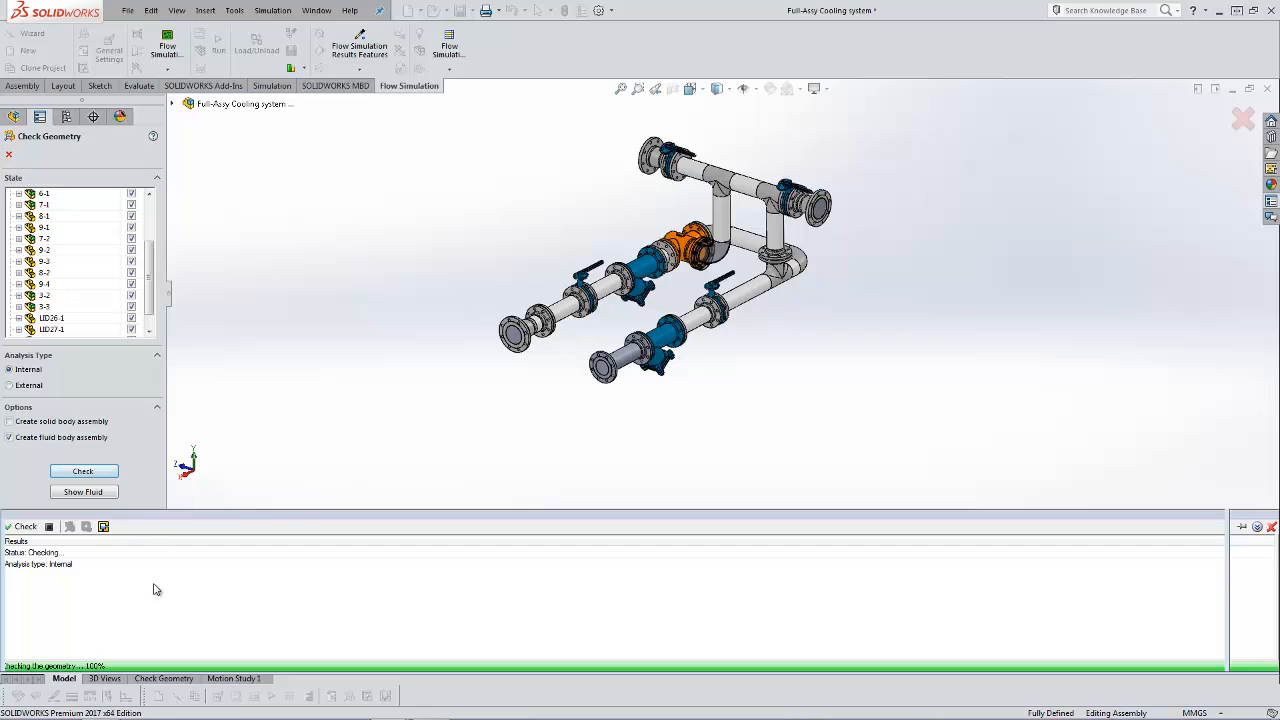
mouse_move(177, 712)
mouse_move(388, 707)
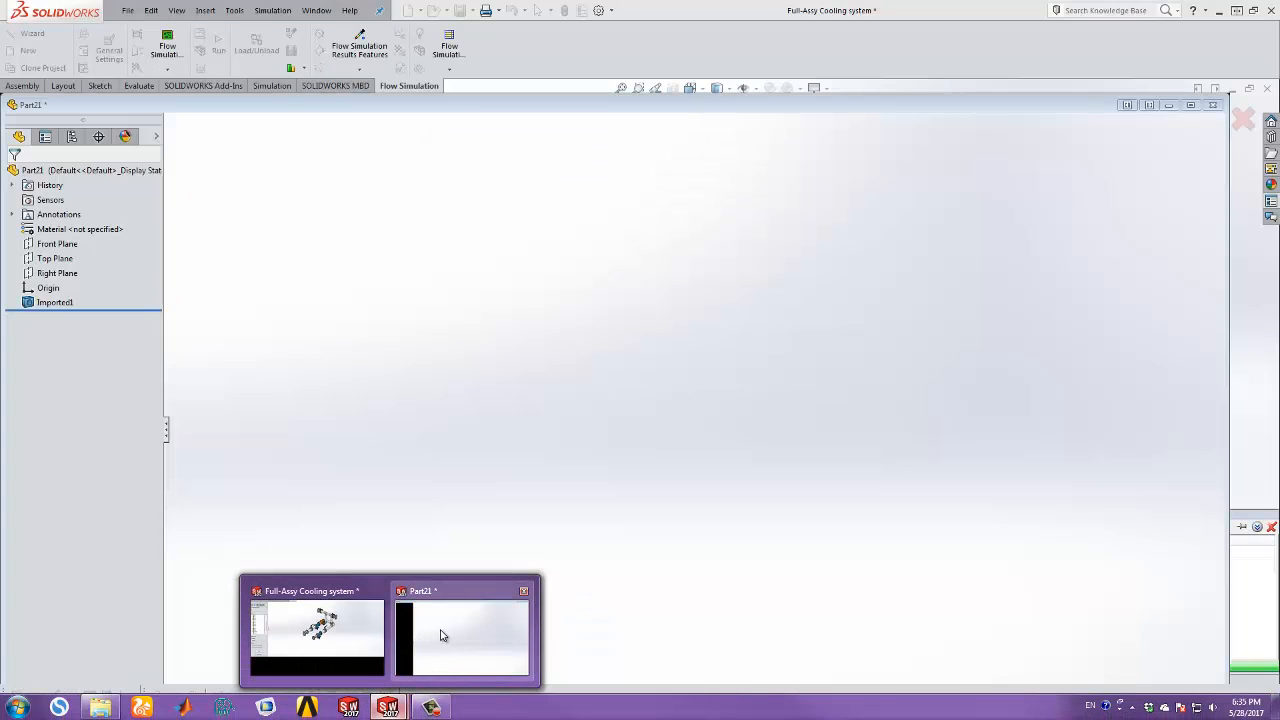
click(442, 637)
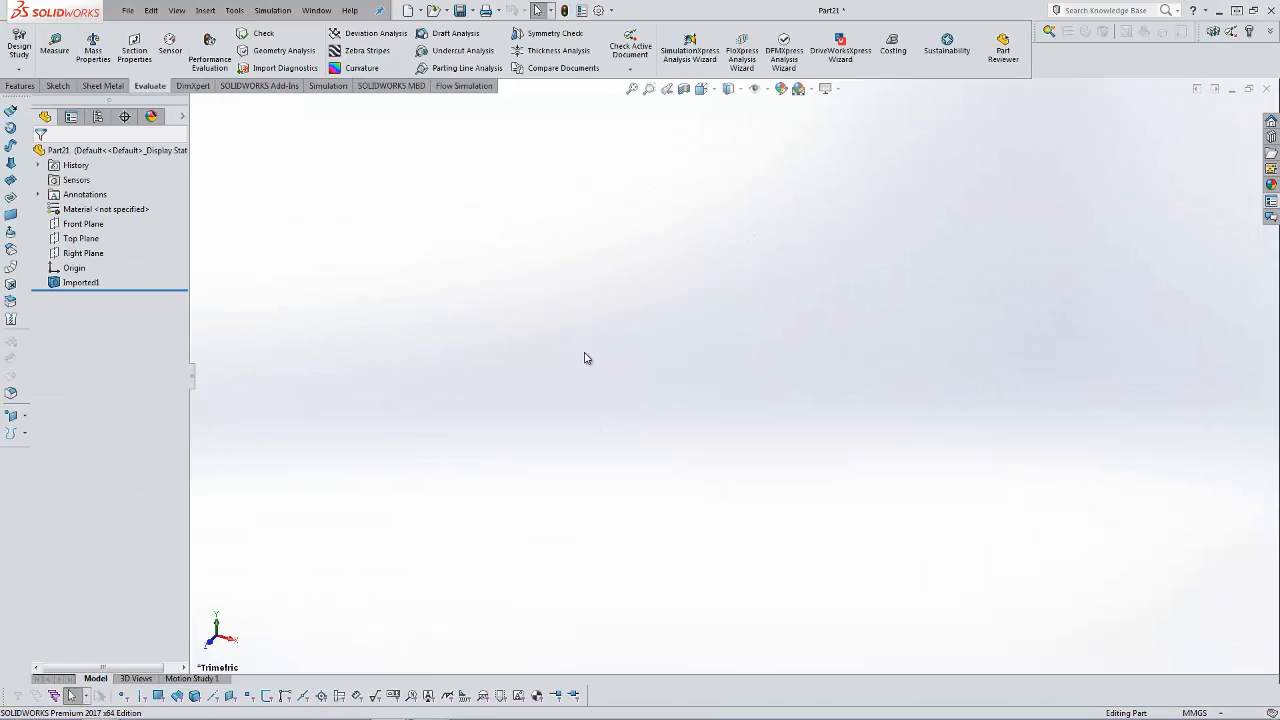
Examine the overall shape of the extracted fluid body and the flared end of the front lower pipe run
scroll(583, 347, up, 12)
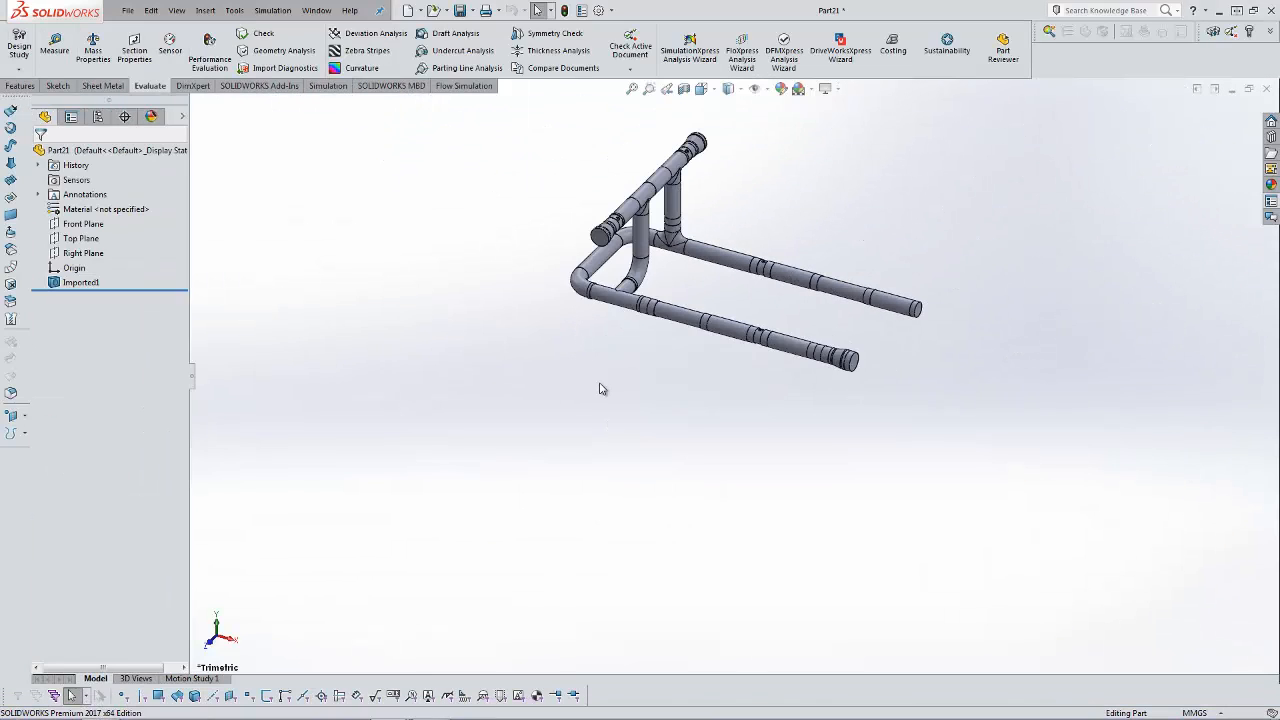
scroll(677, 255, down, 3)
middle_drag(677, 255, 742, 308)
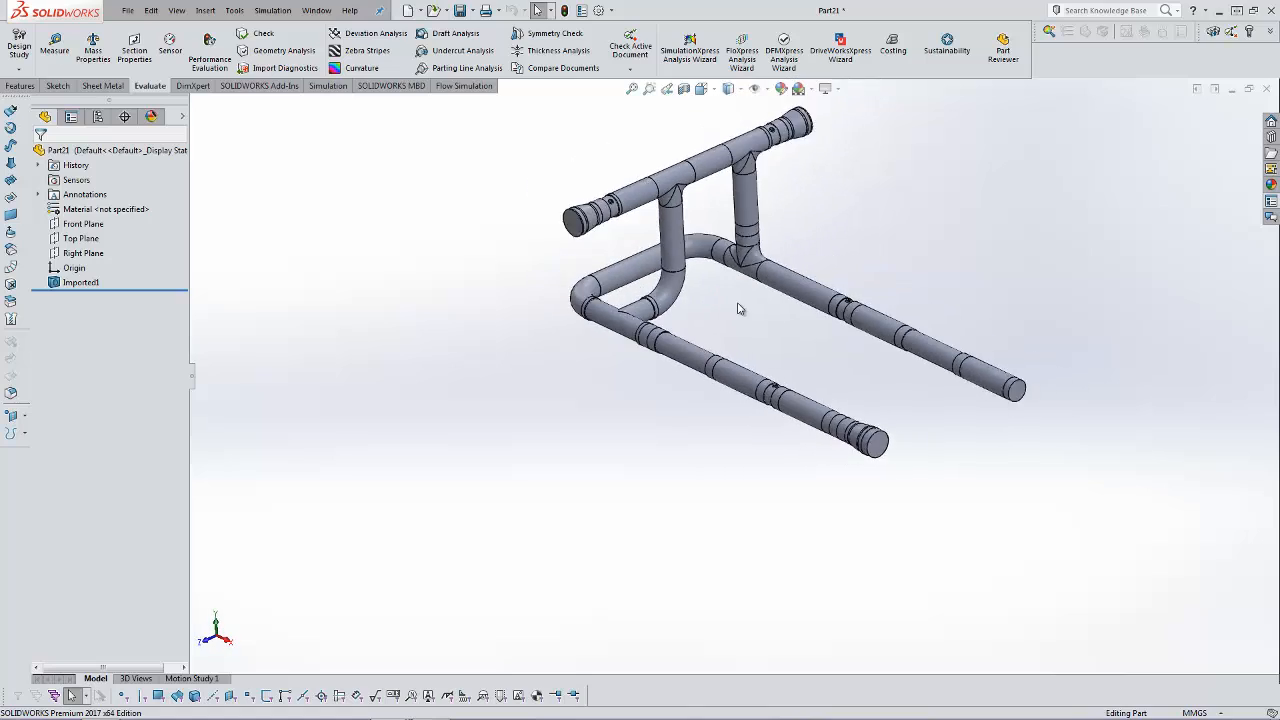
scroll(742, 308, down, 2)
middle_drag(757, 254, 728, 377)
scroll(766, 537, up, 2)
scroll(857, 434, down, 8)
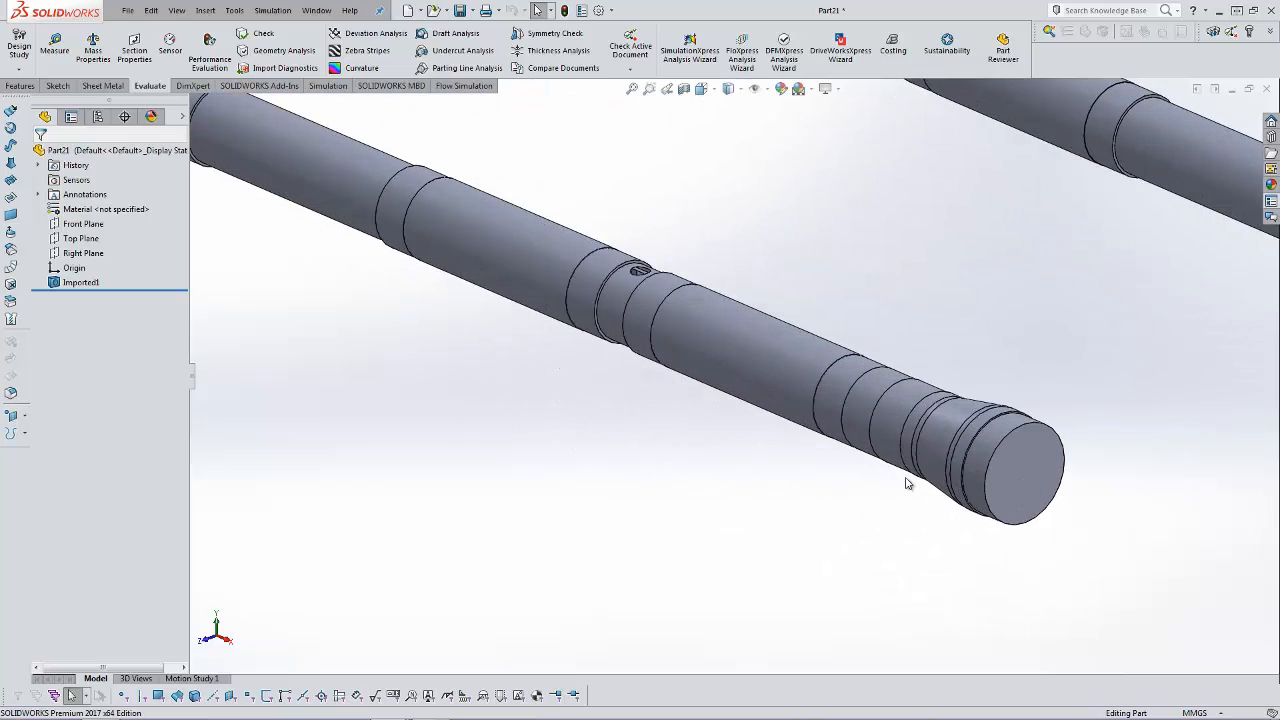
scroll(967, 440, up, 7)
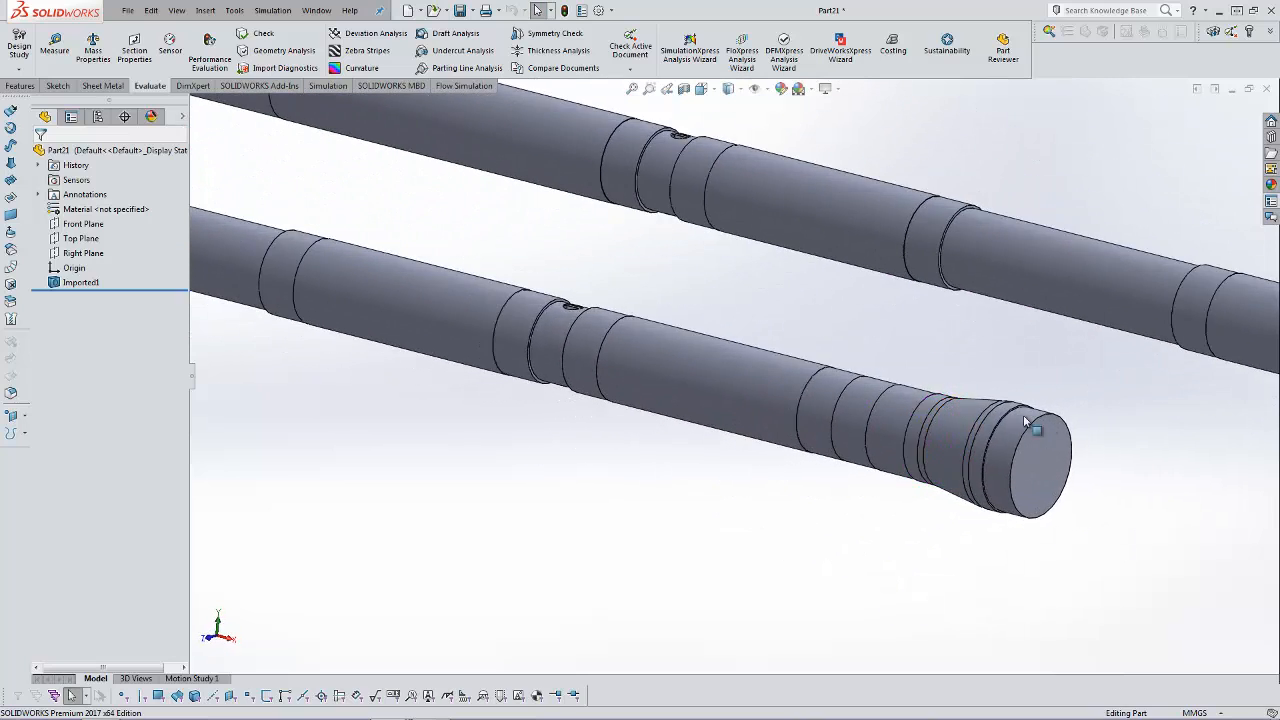
scroll(870, 420, down, 8)
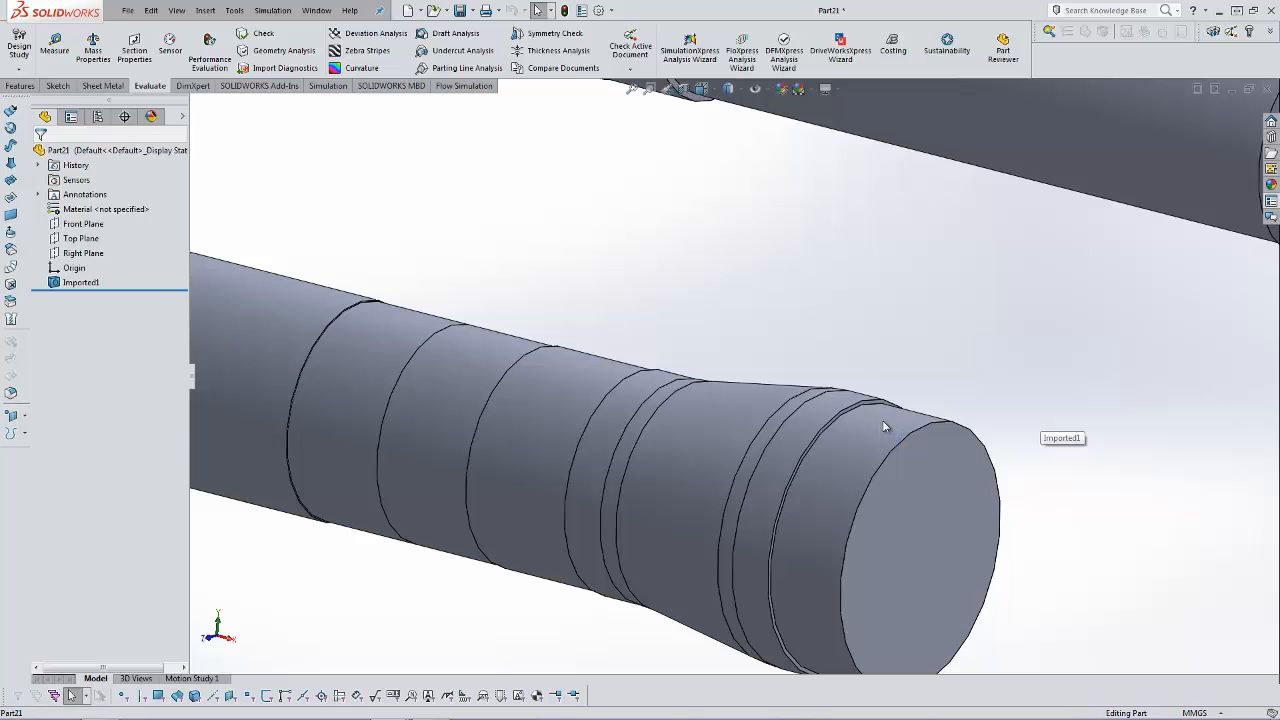
Check the diameters of a band face near the flared end and of the adjoining straight pipe face
click(842, 411)
scroll(842, 411, up, 4)
scroll(578, 400, down, 7)
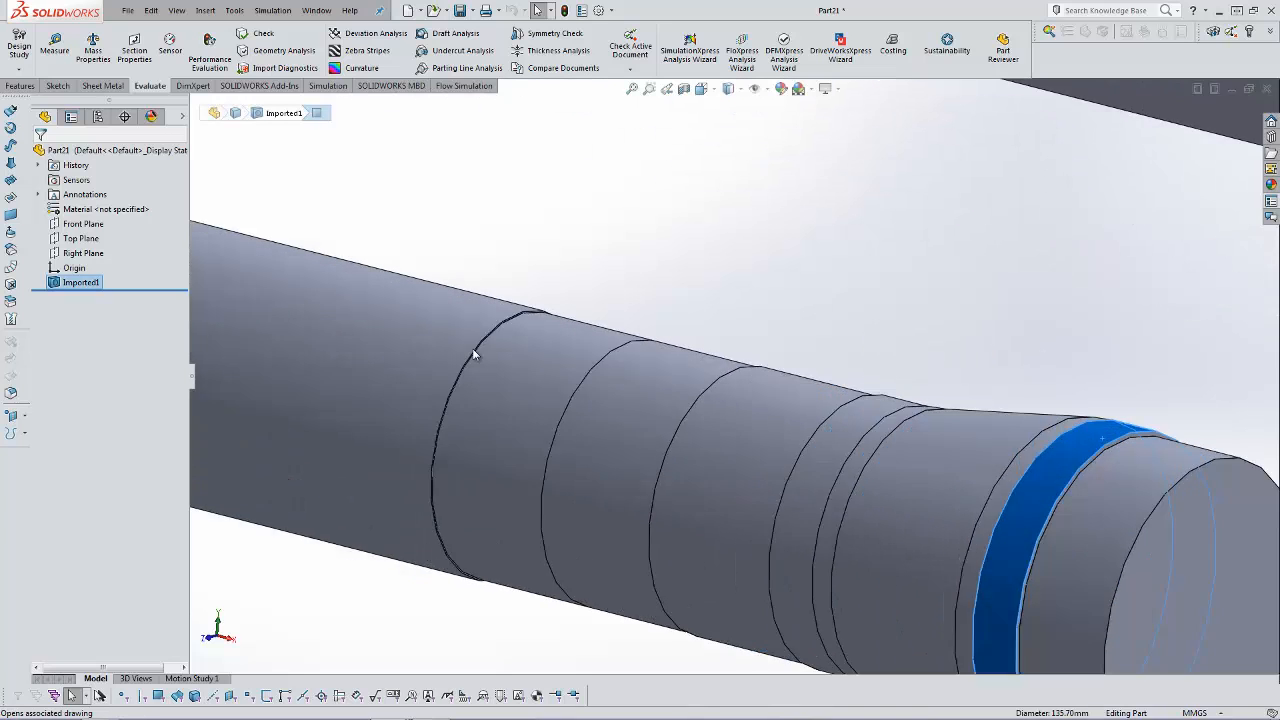
click(578, 400)
scroll(493, 340, down, 5)
scroll(493, 340, up, 4)
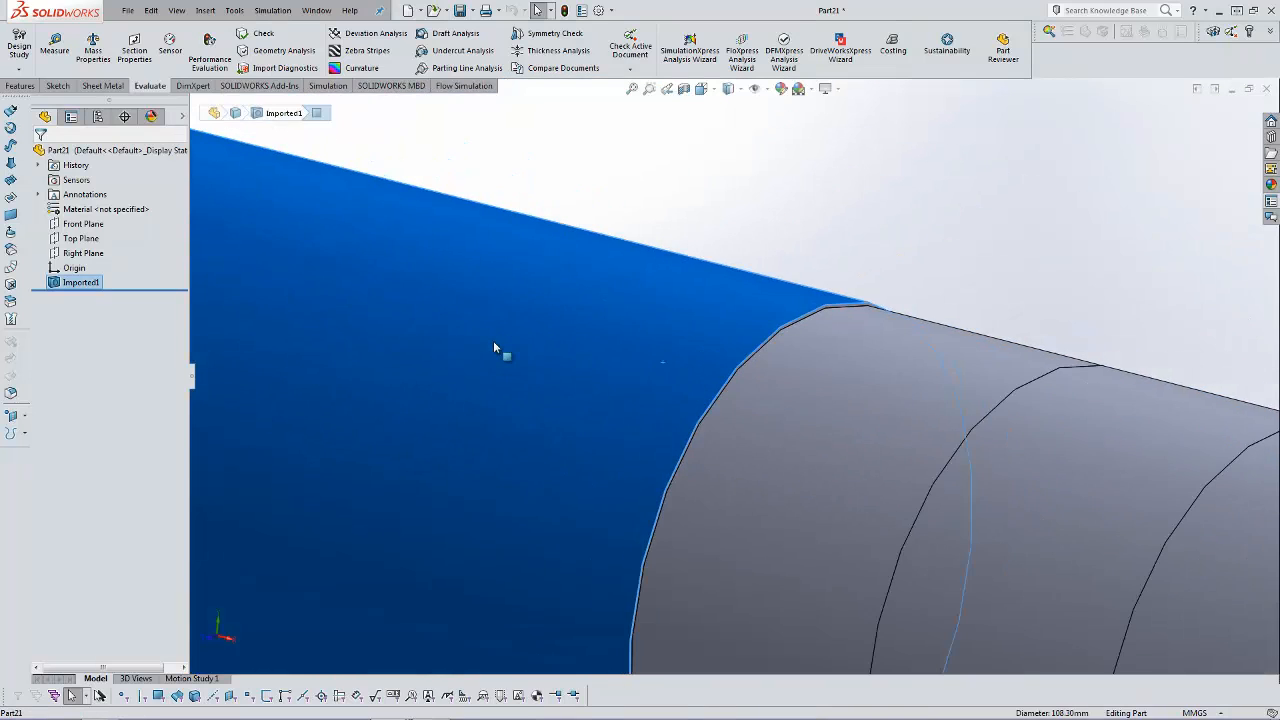
scroll(494, 358, up, 6)
click(490, 437)
scroll(480, 446, up, 3)
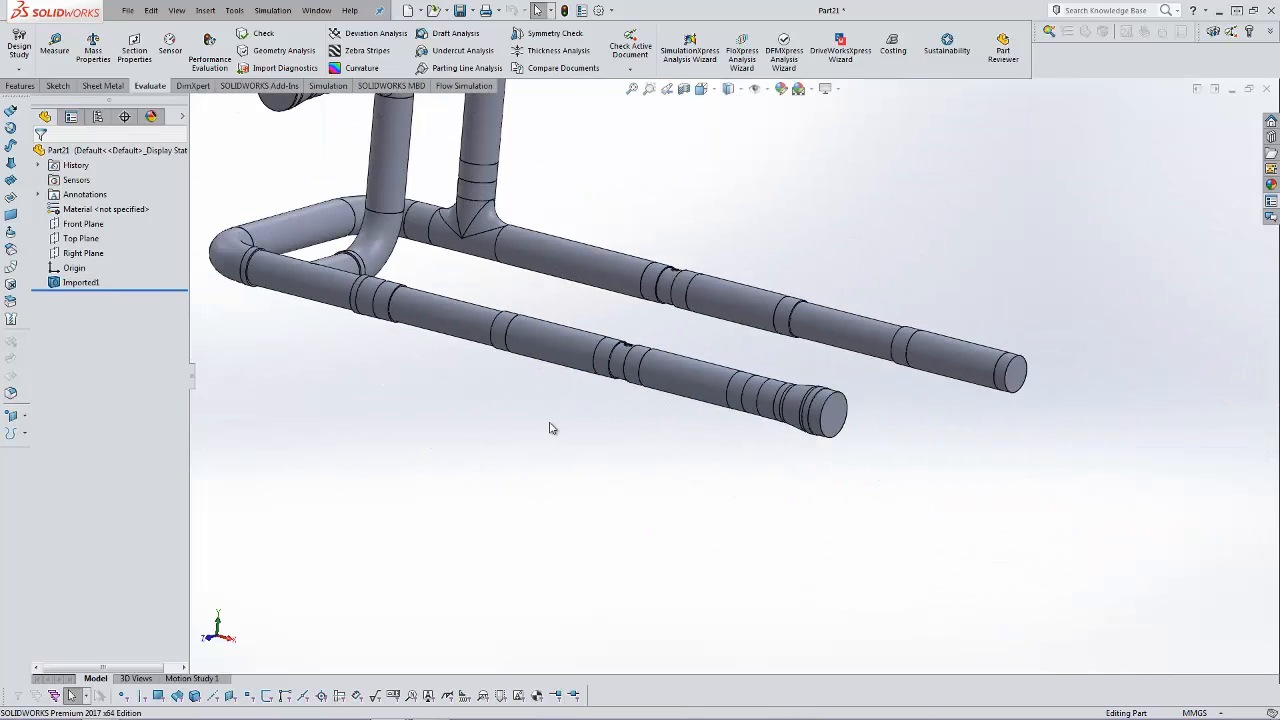
Compare the diameters of the two stepped cylindrical faces beside the valve opening on the front lower pipe run
scroll(600, 345, down, 6)
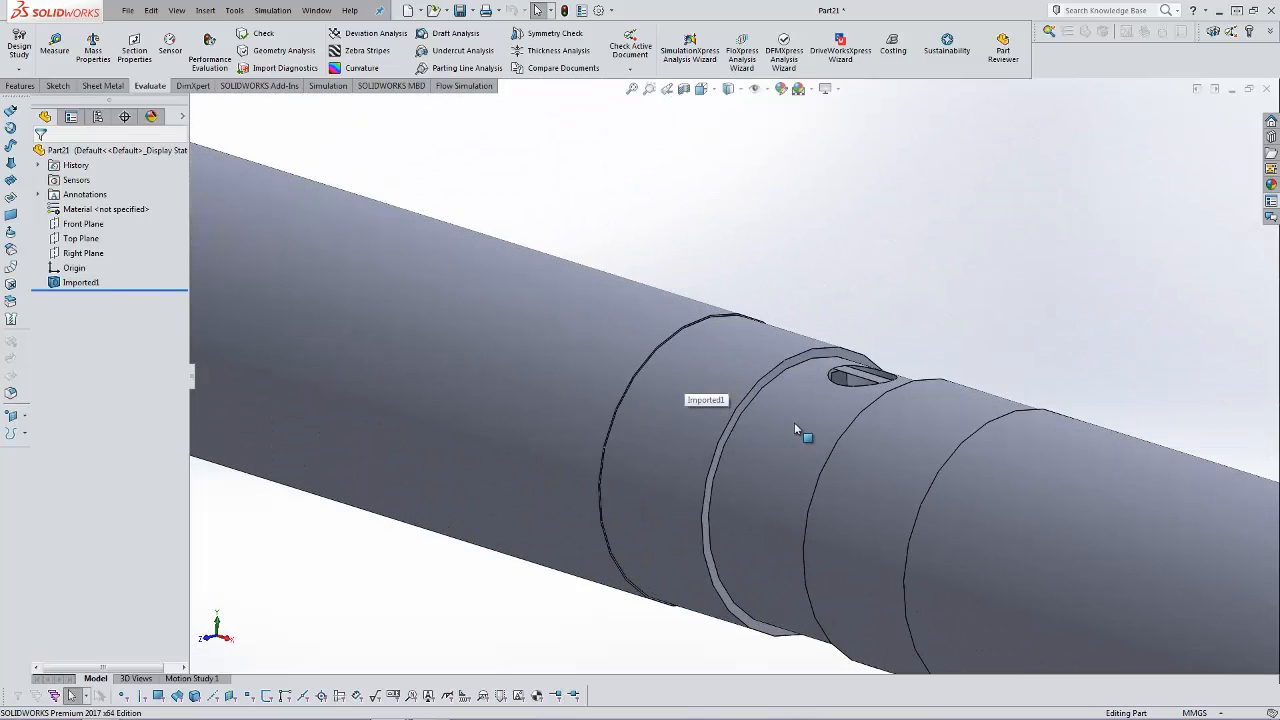
click(764, 400)
click(751, 380)
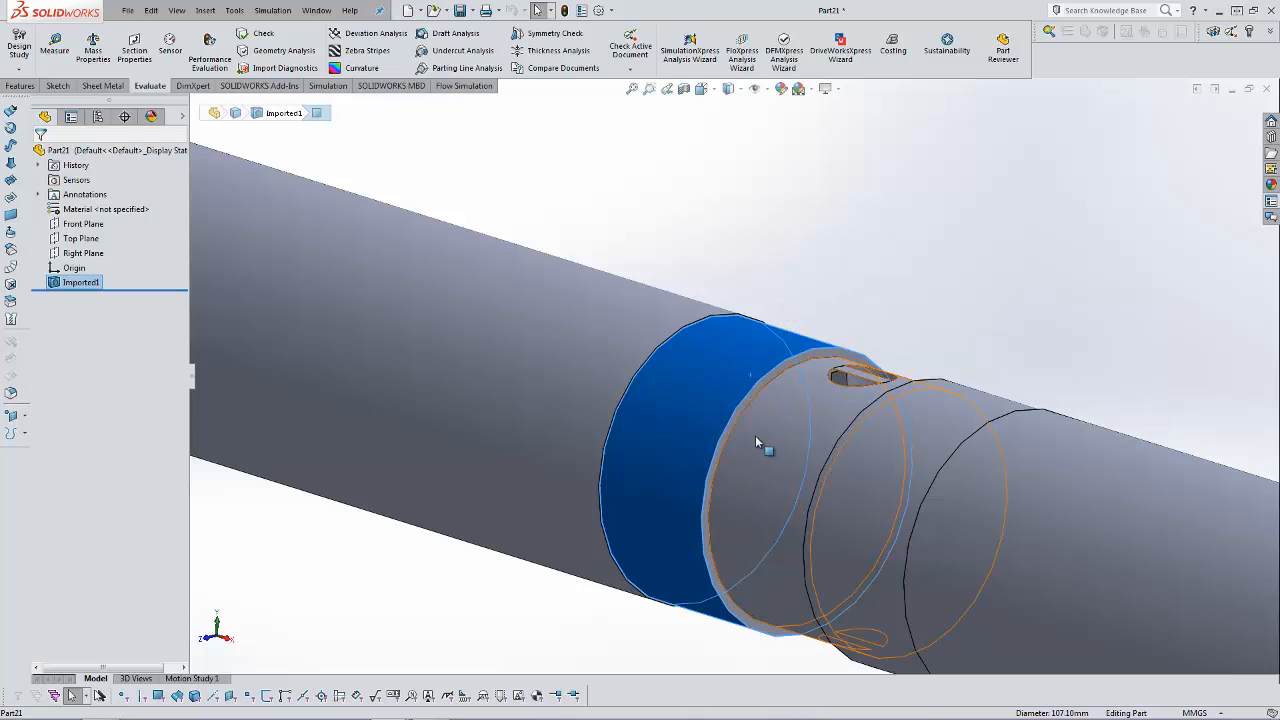
click(755, 412)
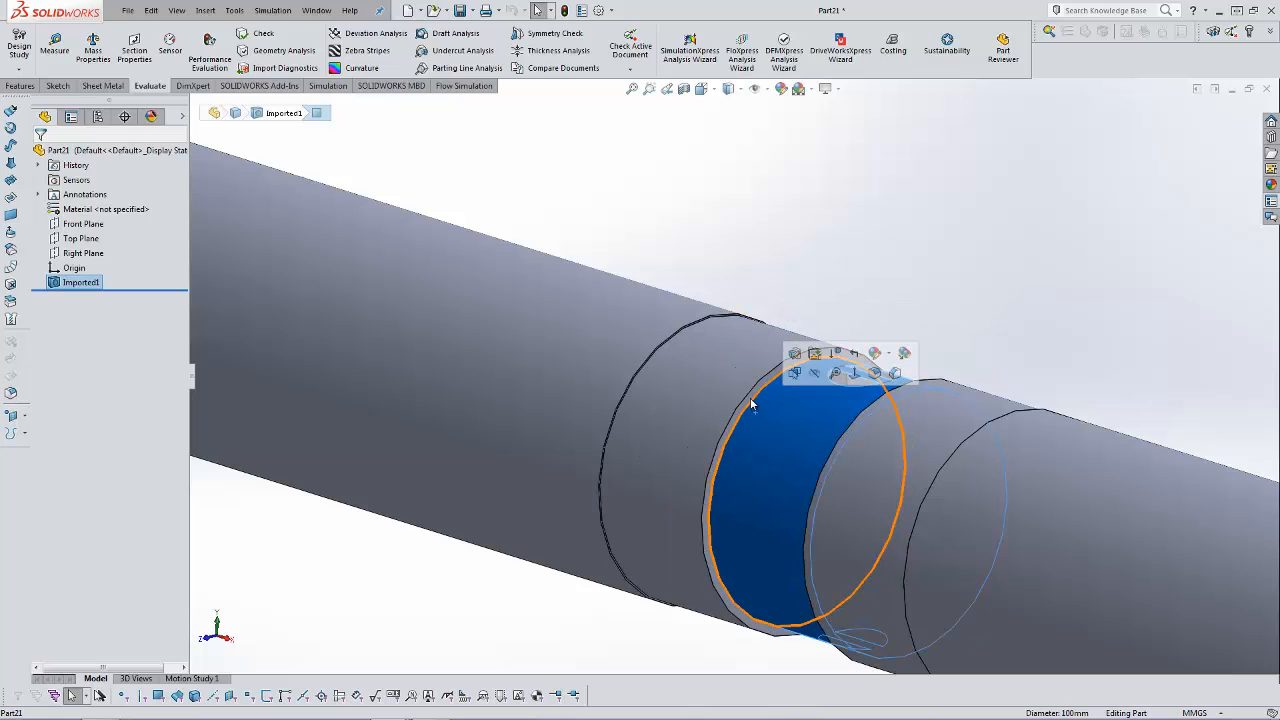
click(749, 399)
click(737, 387)
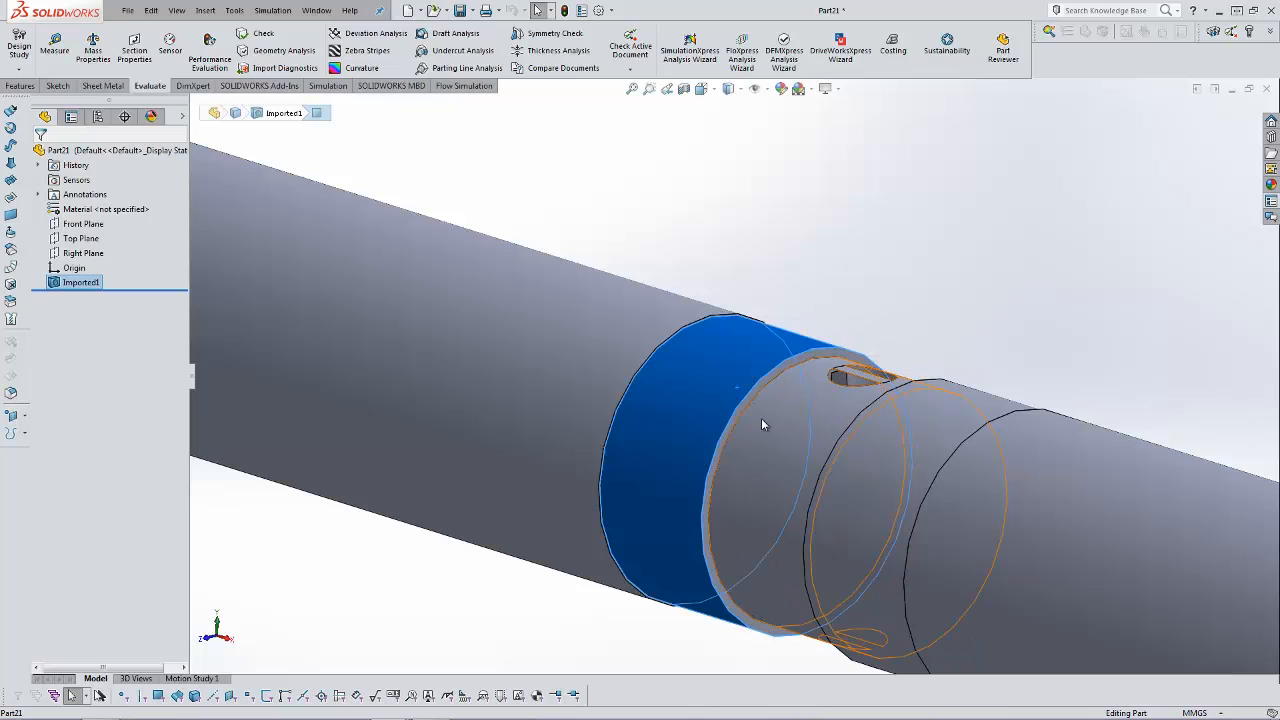
click(764, 273)
scroll(757, 283, up, 1)
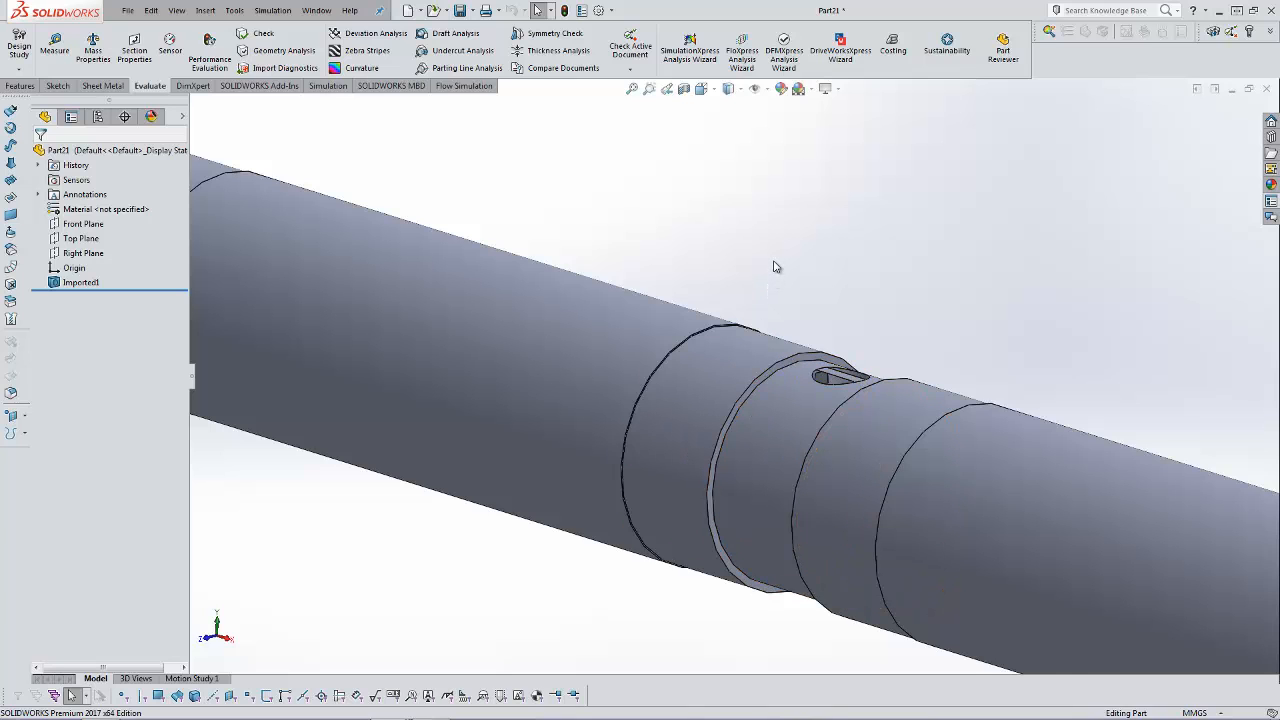
Examine the whole extracted fluid body, including its upper header, connecting pipes and lower pipe runs
scroll(773, 268, up, 6)
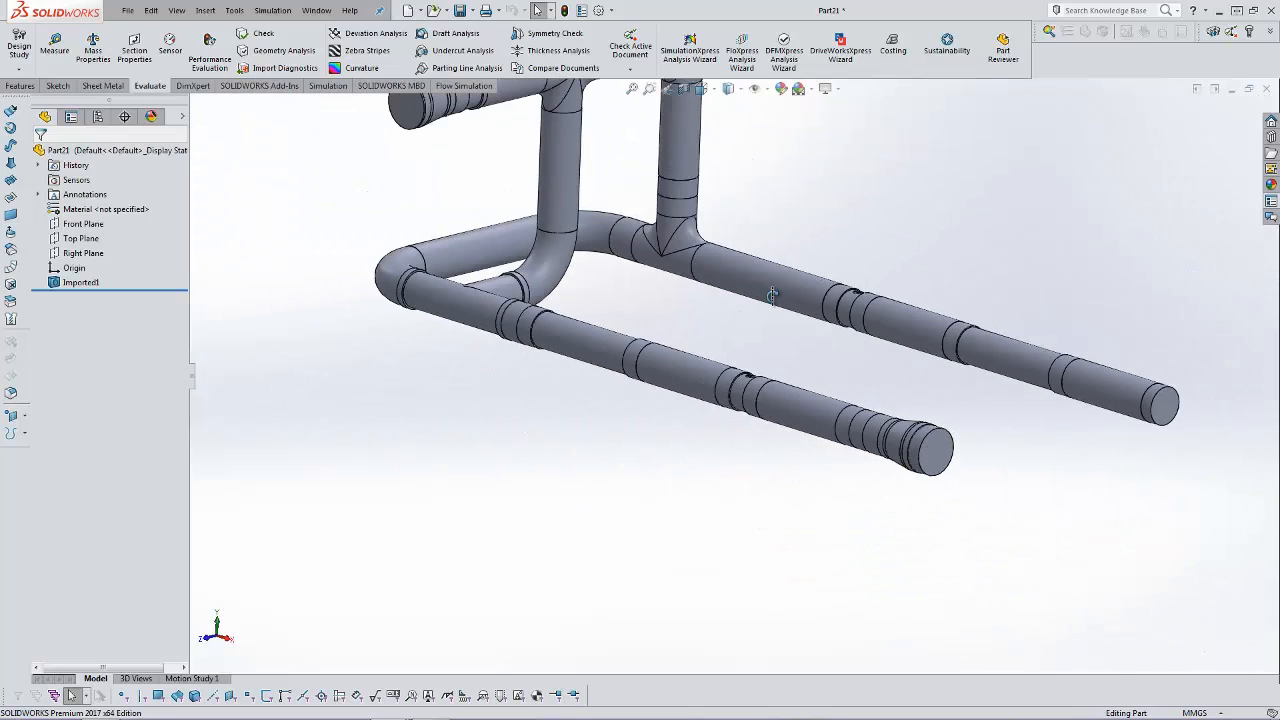
middle_drag(773, 295, 715, 257)
scroll(716, 257, up, 2)
scroll(668, 214, down, 3)
scroll(668, 214, up, 1)
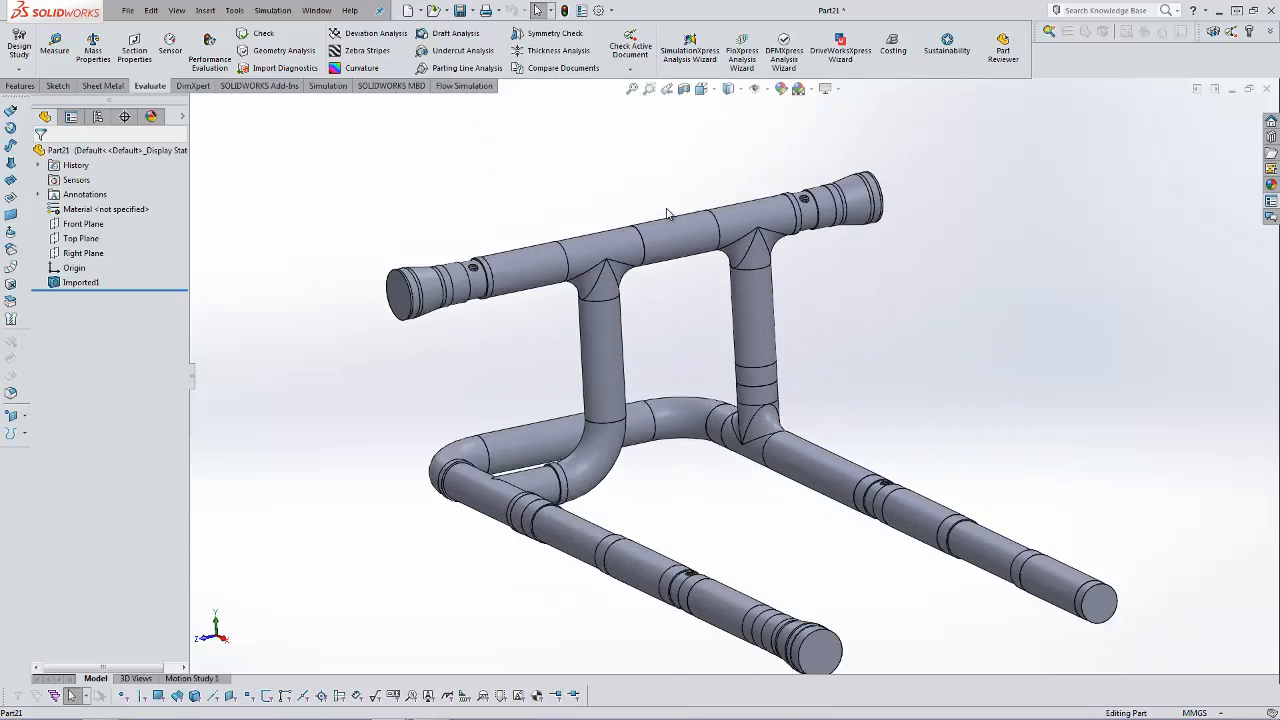
scroll(668, 214, up, 2)
scroll(669, 480, down, 2)
scroll(666, 474, up, 3)
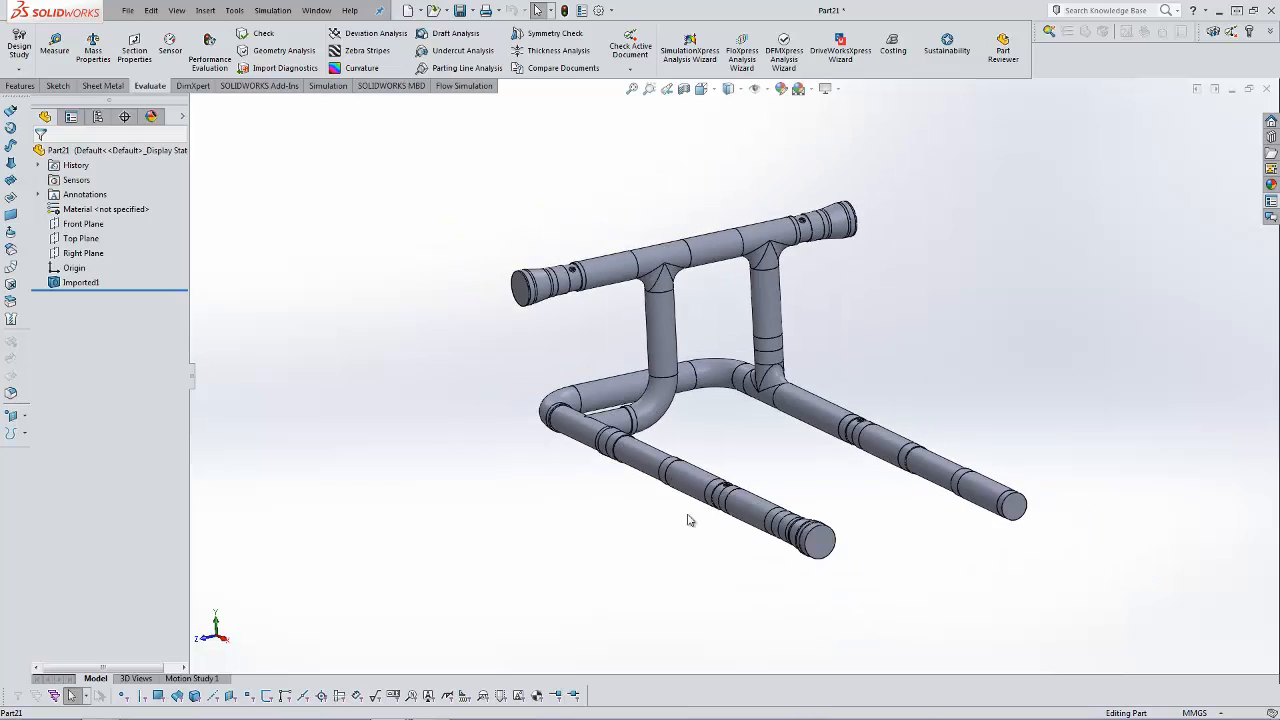
scroll(772, 495, down, 1)
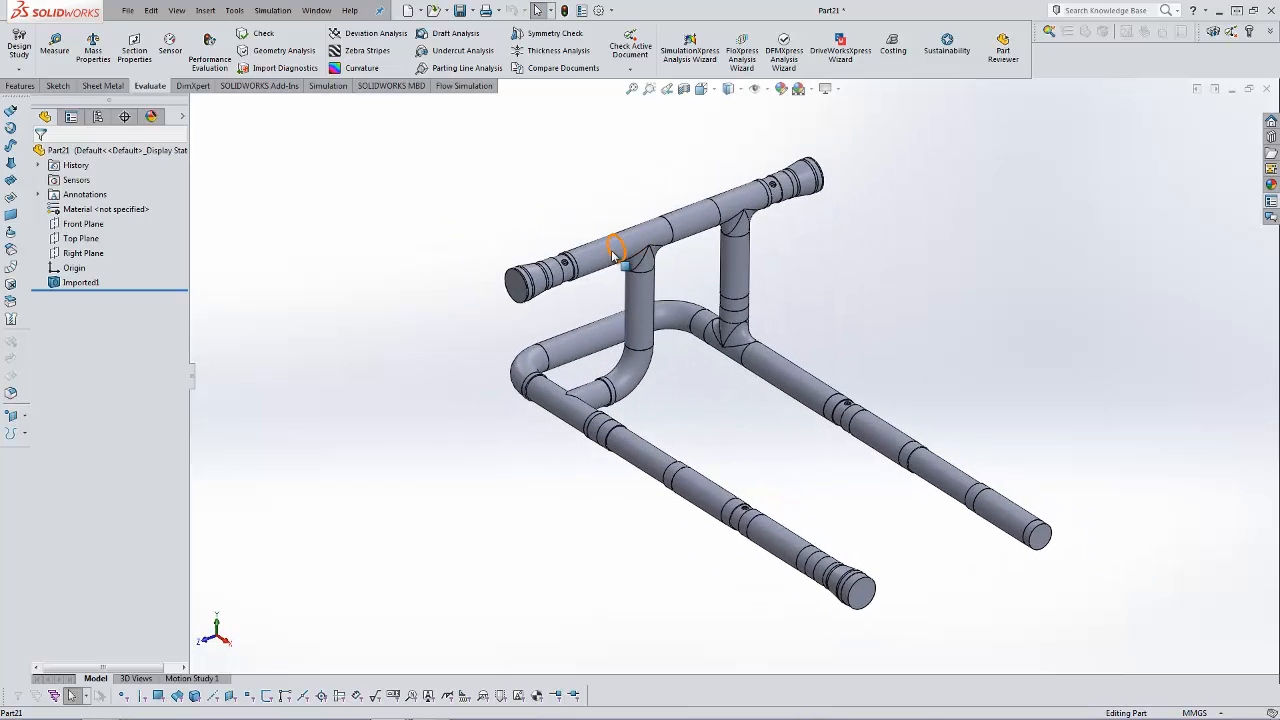
scroll(640, 400, up, 1)
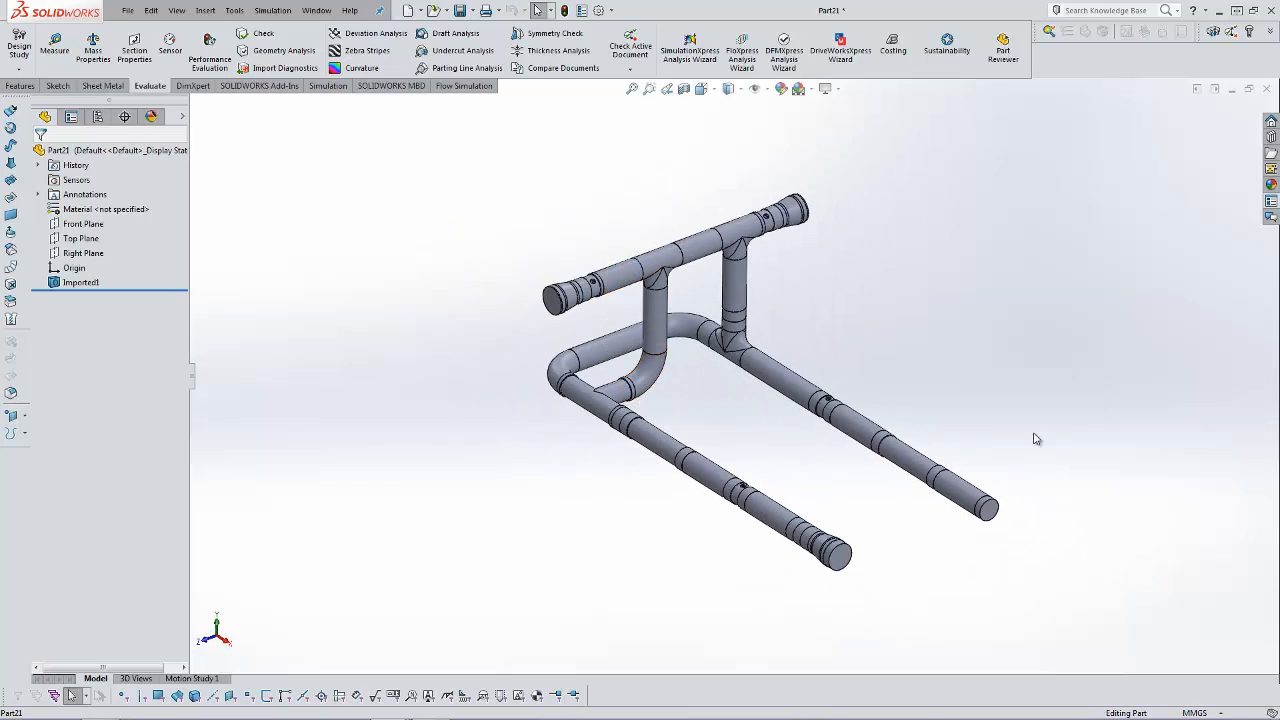
scroll(944, 387, down, 3)
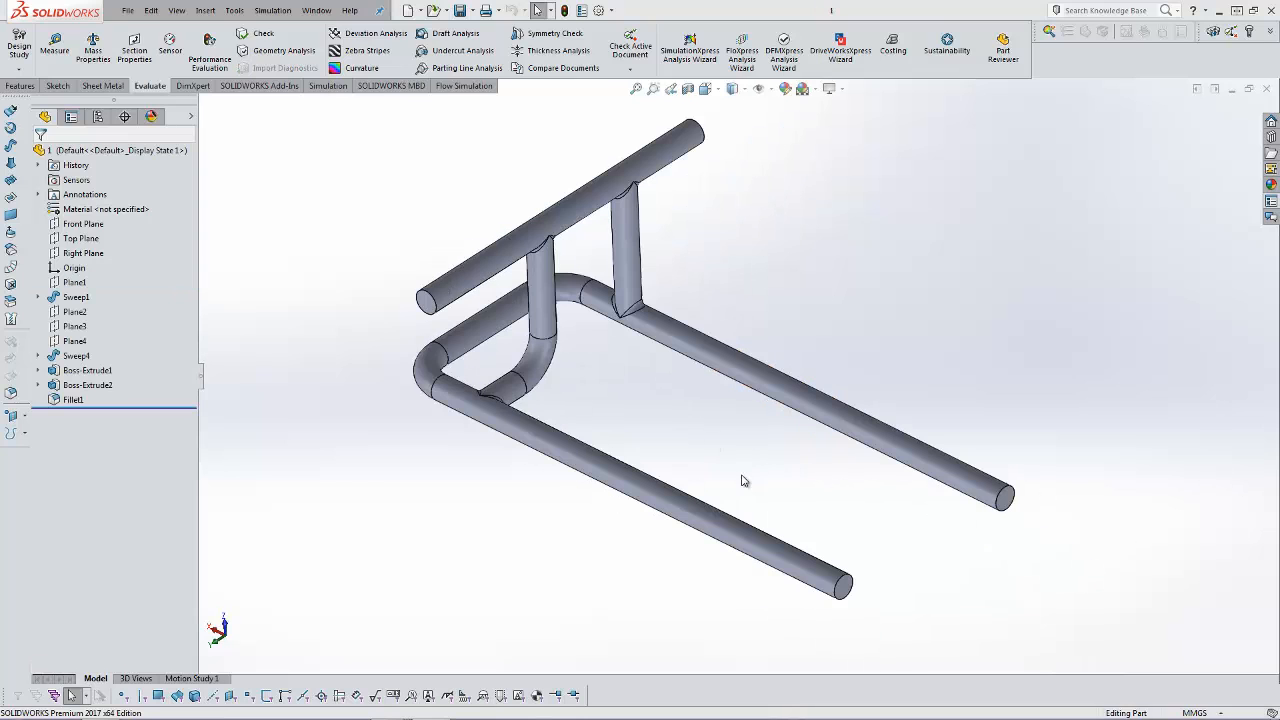
Examine the simplified pipe model from several angles and check the diameter of the front lower swept pipe
mouse_move(742, 478)
middle_down()
mouse_move(714, 451)
mouse_move(739, 472)
middle_up()
scroll(670, 403, down, 2)
scroll(670, 404, up, 3)
middle_drag(803, 540, 488, 376)
middle_drag(455, 363, 491, 429)
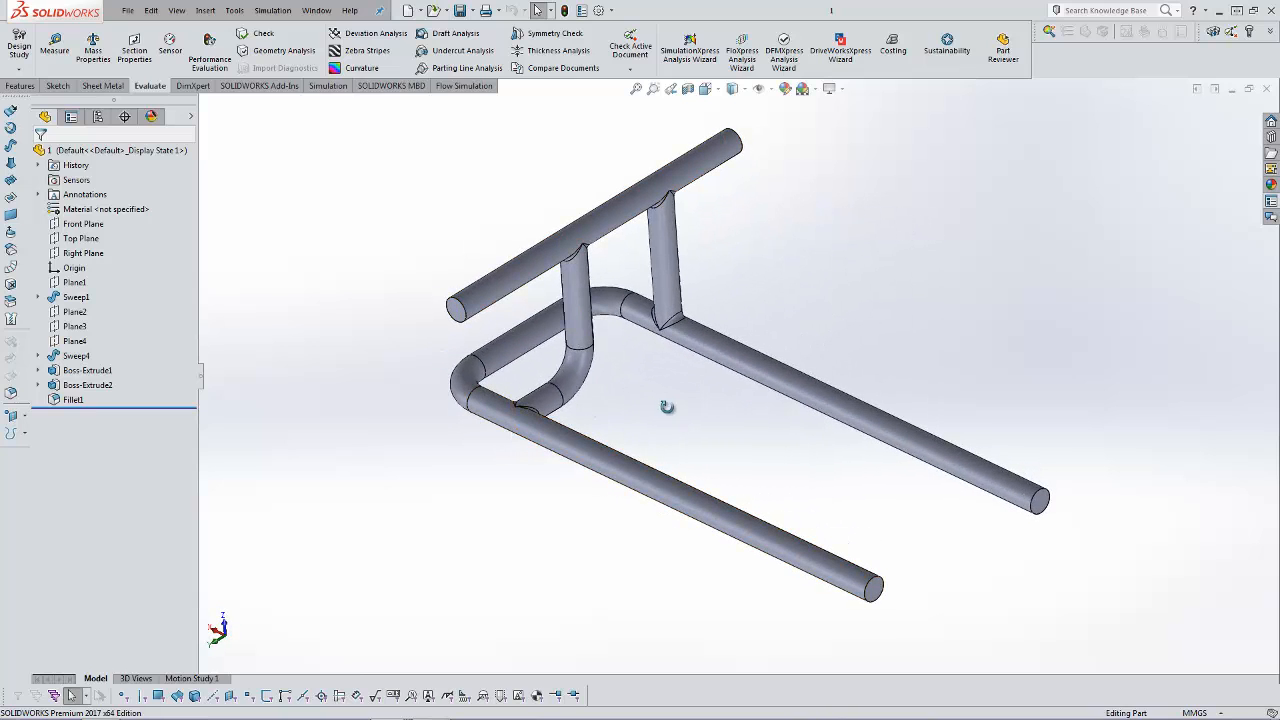
mouse_move(666, 403)
middle_down()
mouse_move(660, 391)
mouse_move(670, 402)
middle_up()
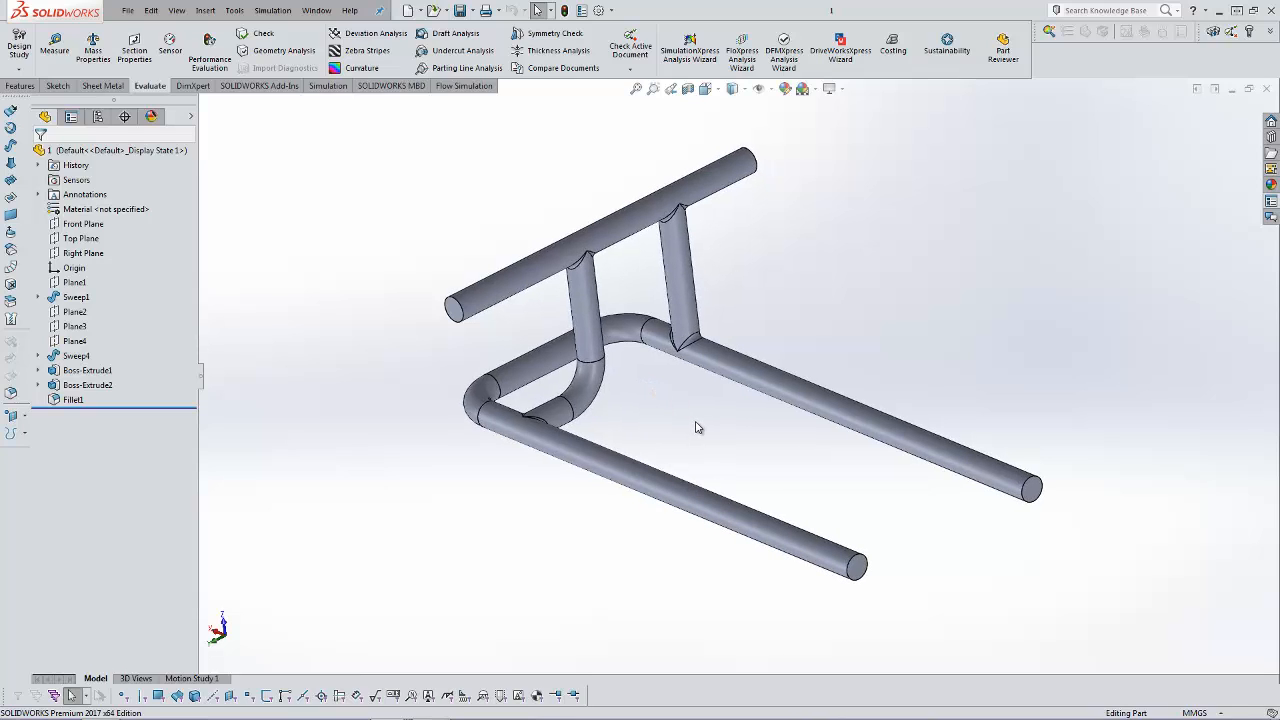
middle_drag(715, 477, 775, 517)
click(776, 518)
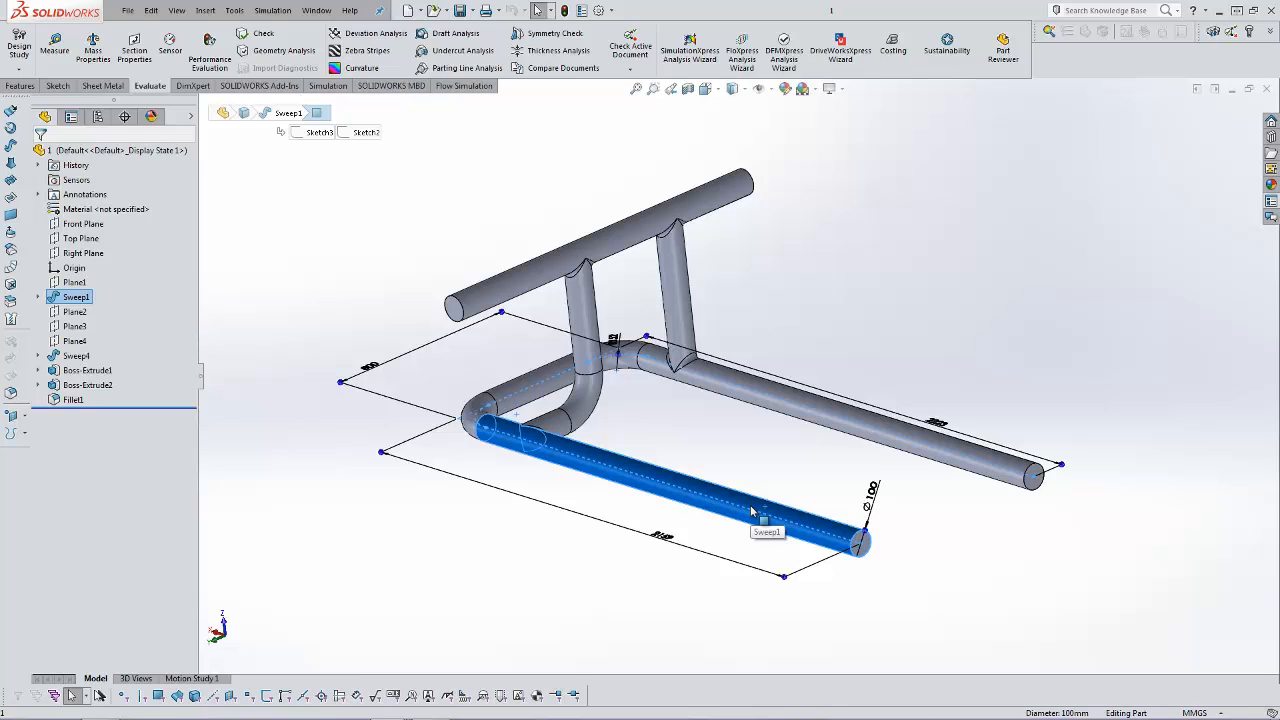
click(789, 482)
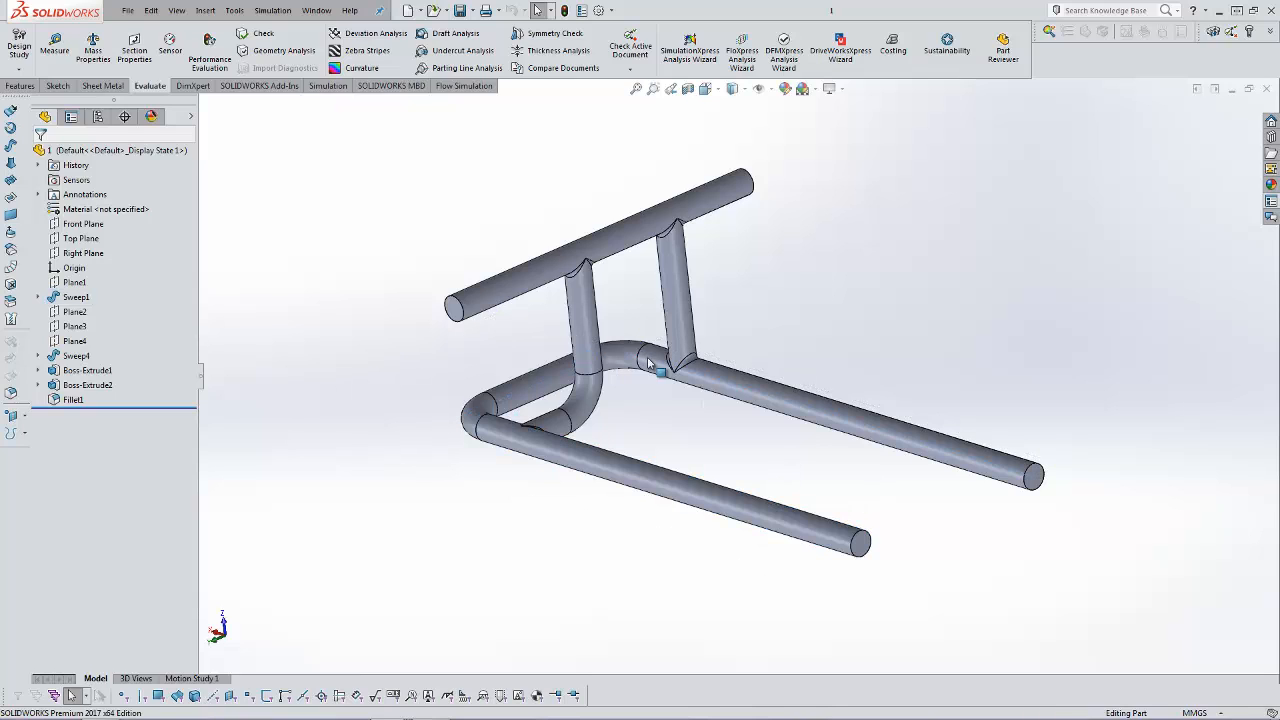
middle_drag(828, 452, 547, 277)
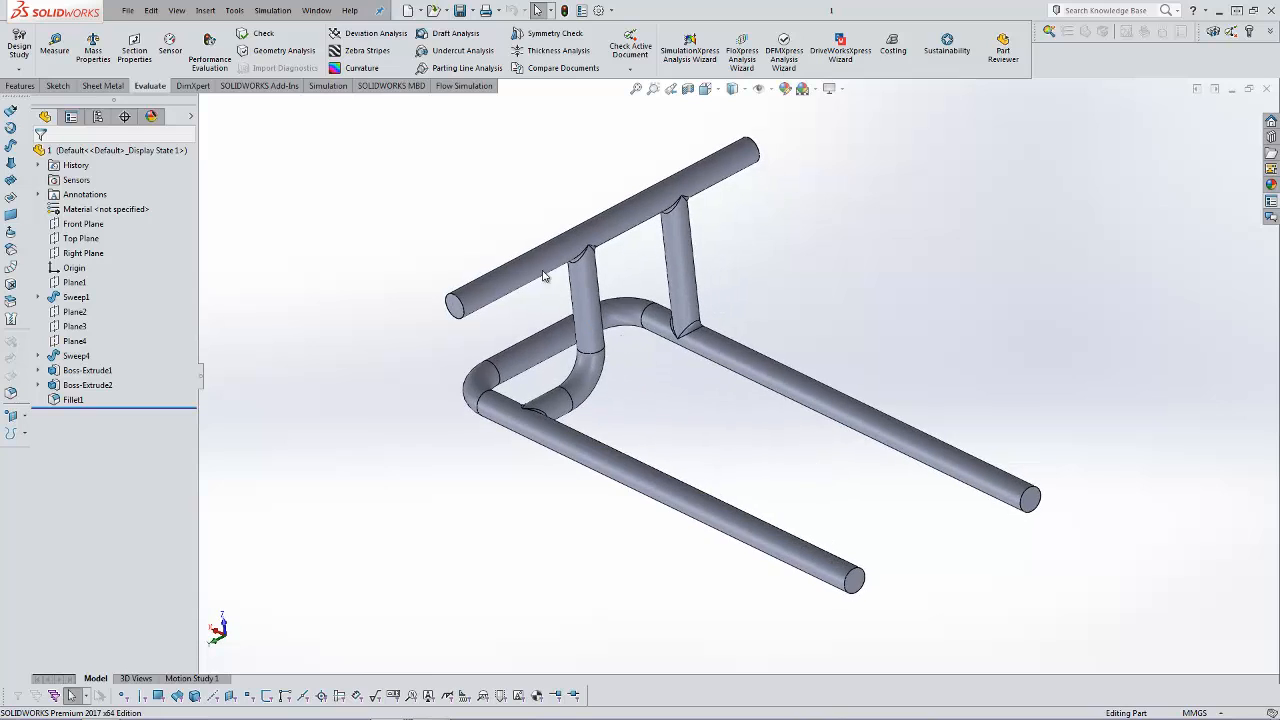
Transfer the simplified pipe model to ANSYS Workbench through the ANSYS 16.0 add-in
click(280, 11)
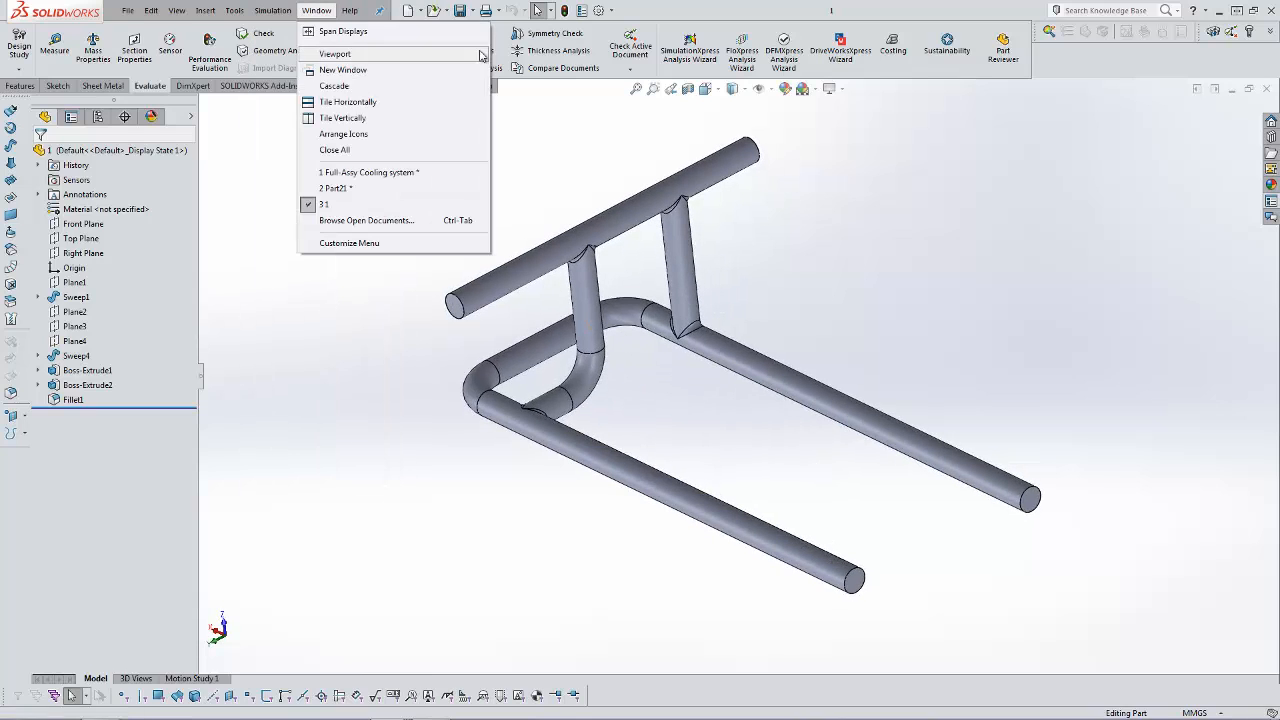
click(316, 10)
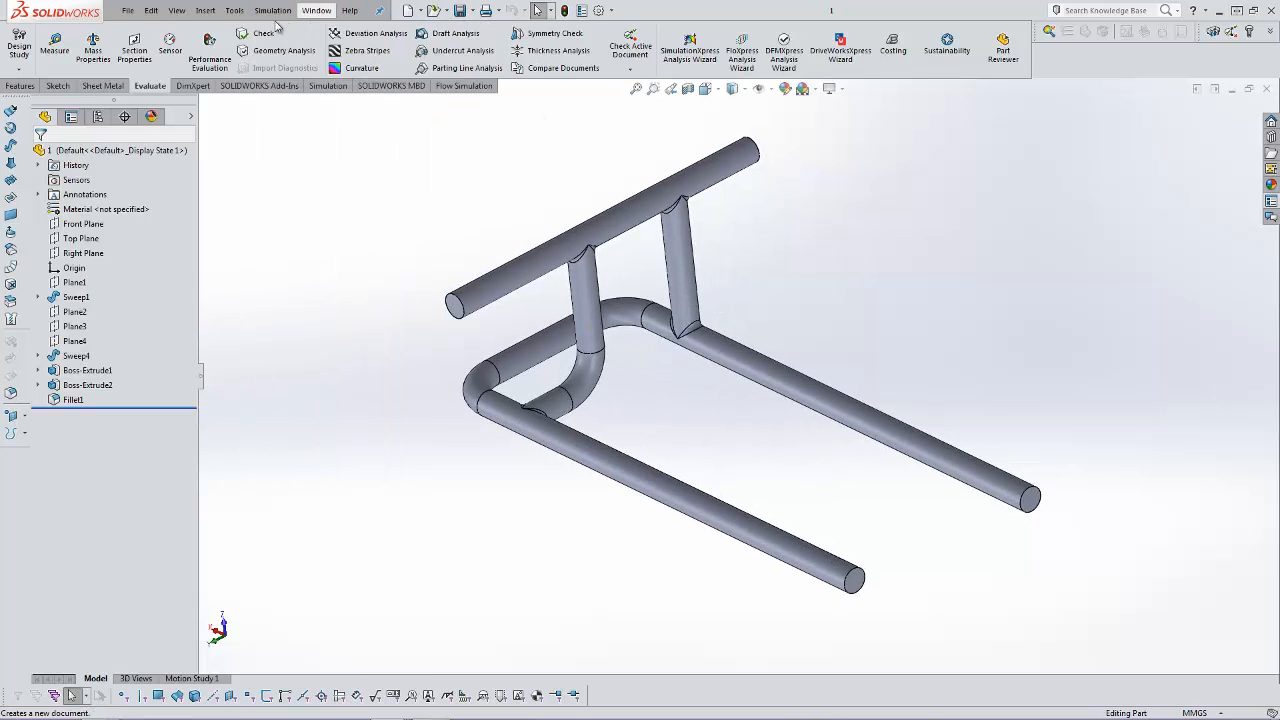
click(229, 12)
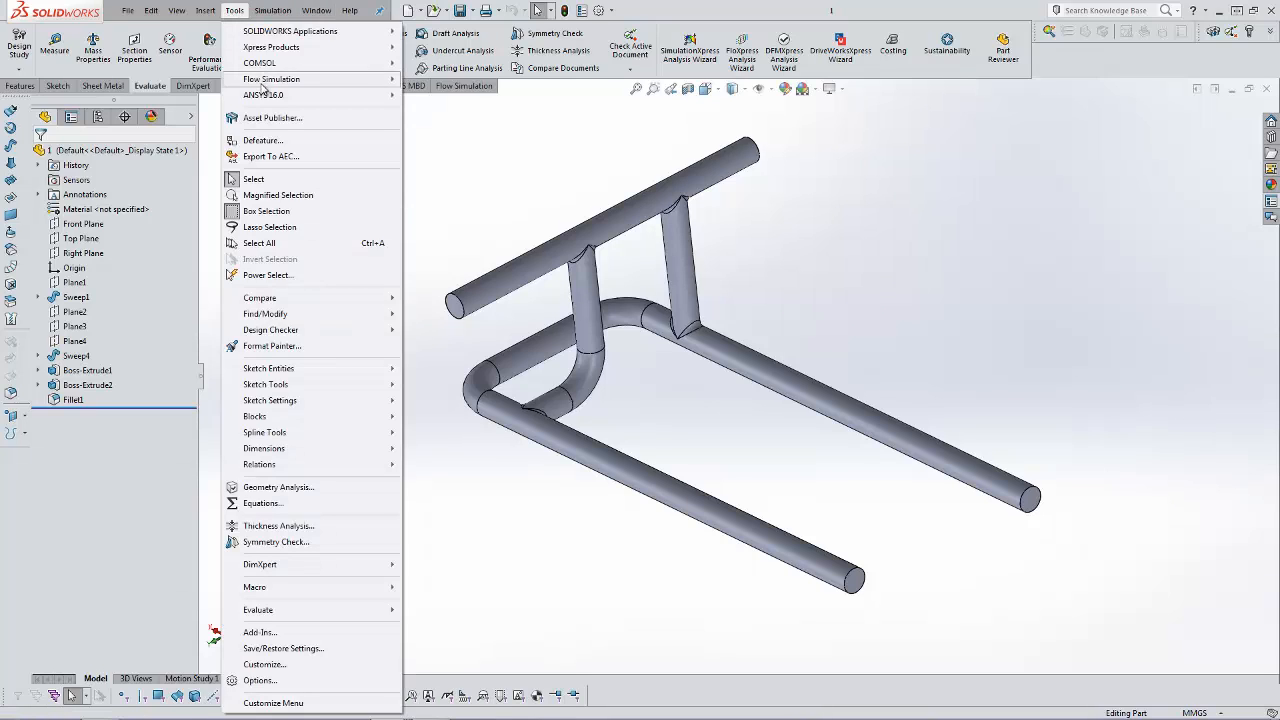
mouse_move(271, 96)
click(418, 96)
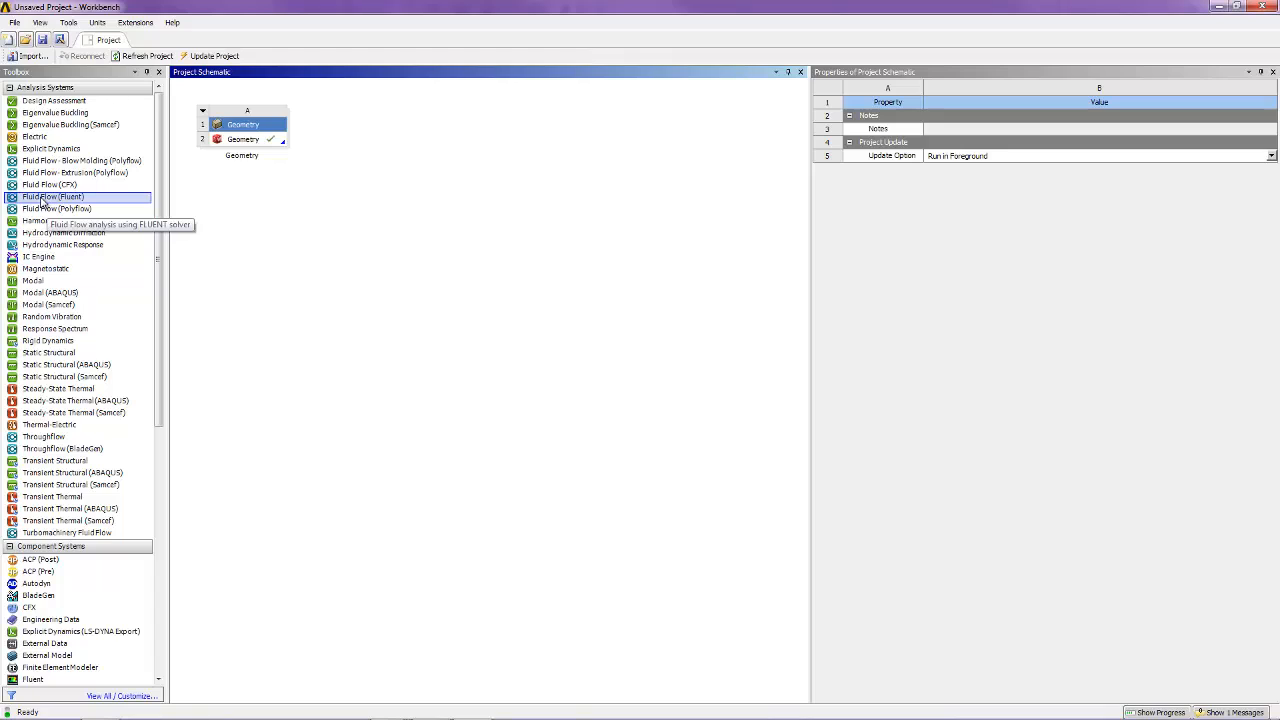
Add a Fluid Flow (Fluent) system linked to the imported geometry and open its mesh in ANSYS Meshing
drag(50, 198, 371, 143)
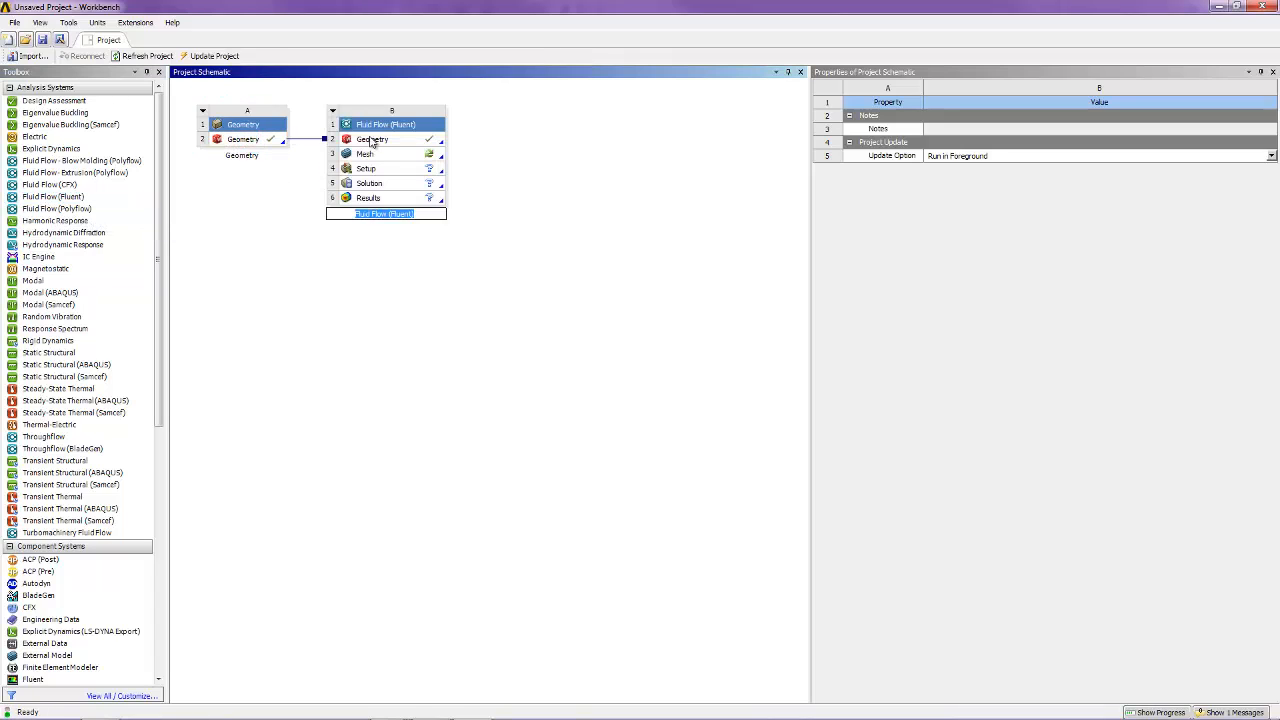
click(346, 288)
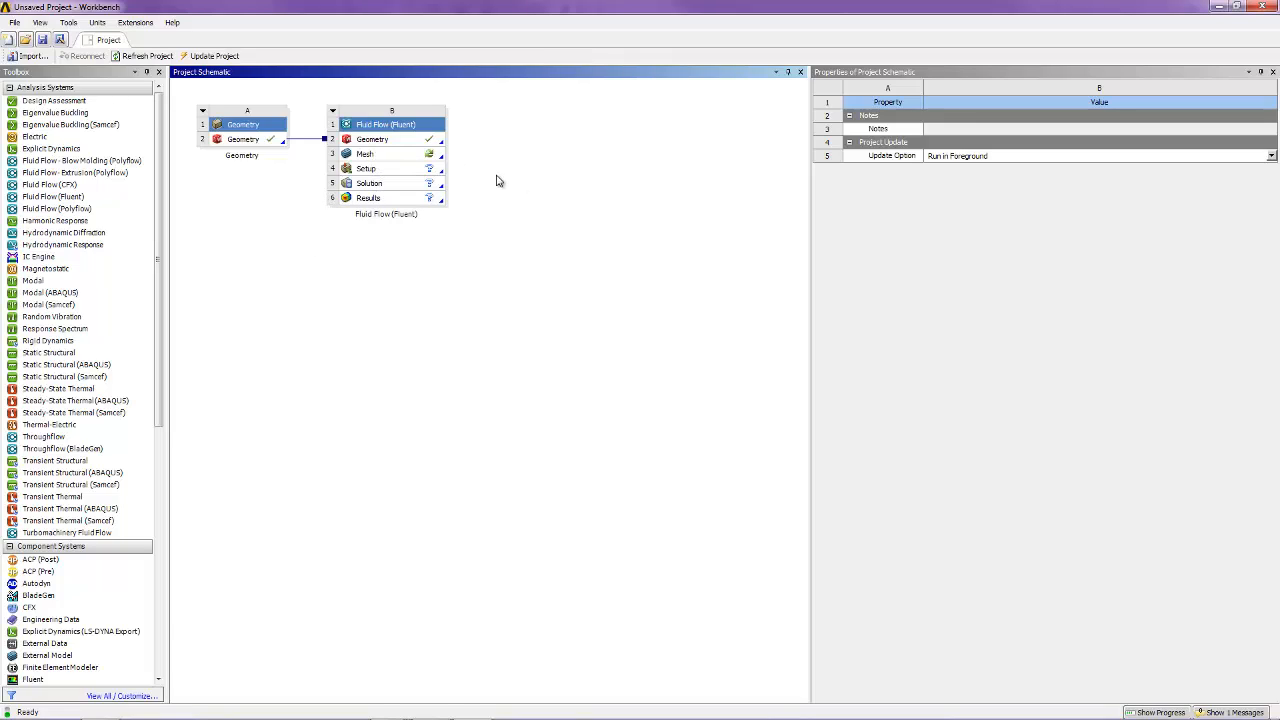
click(365, 155)
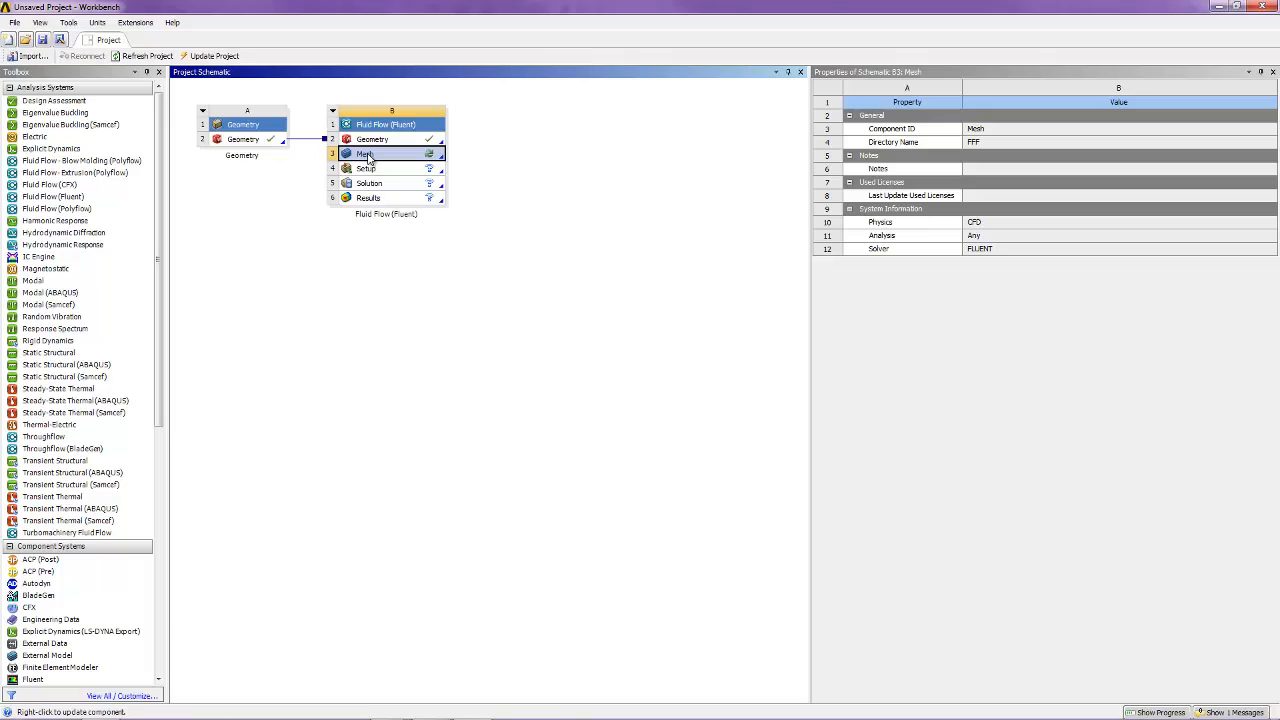
right_click(368, 156)
click(398, 163)
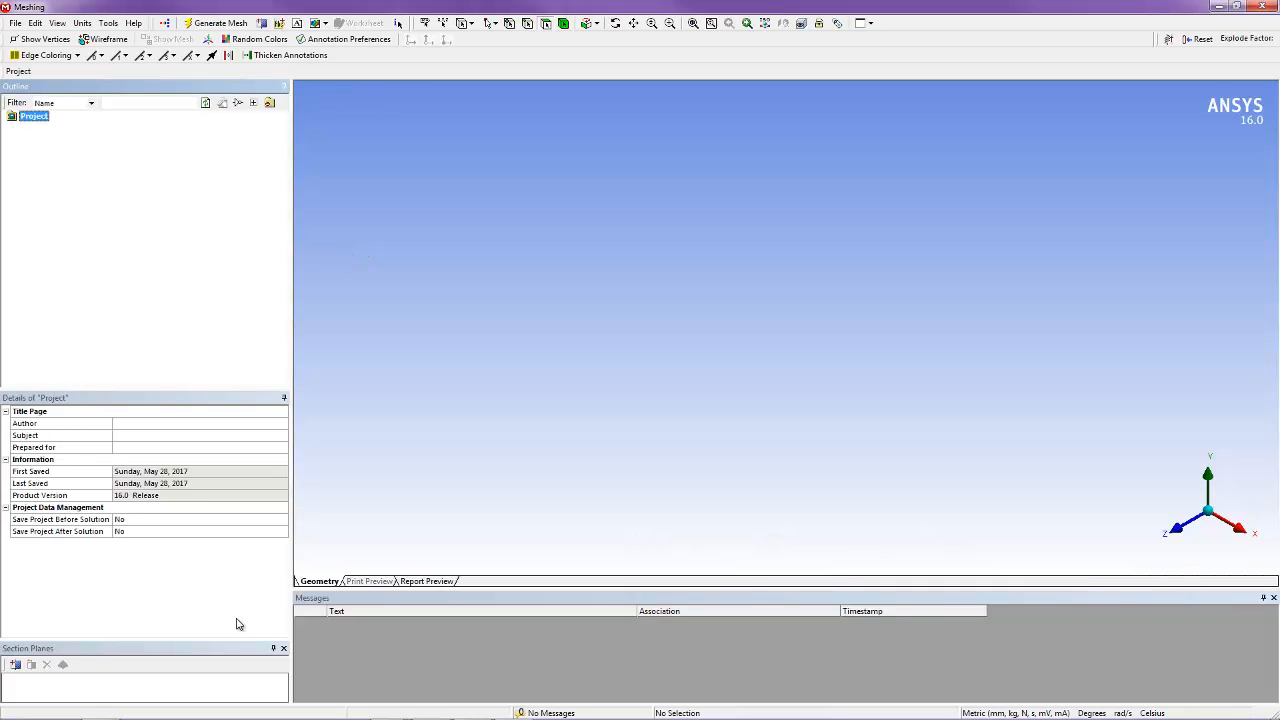
mouse_move(240, 716)
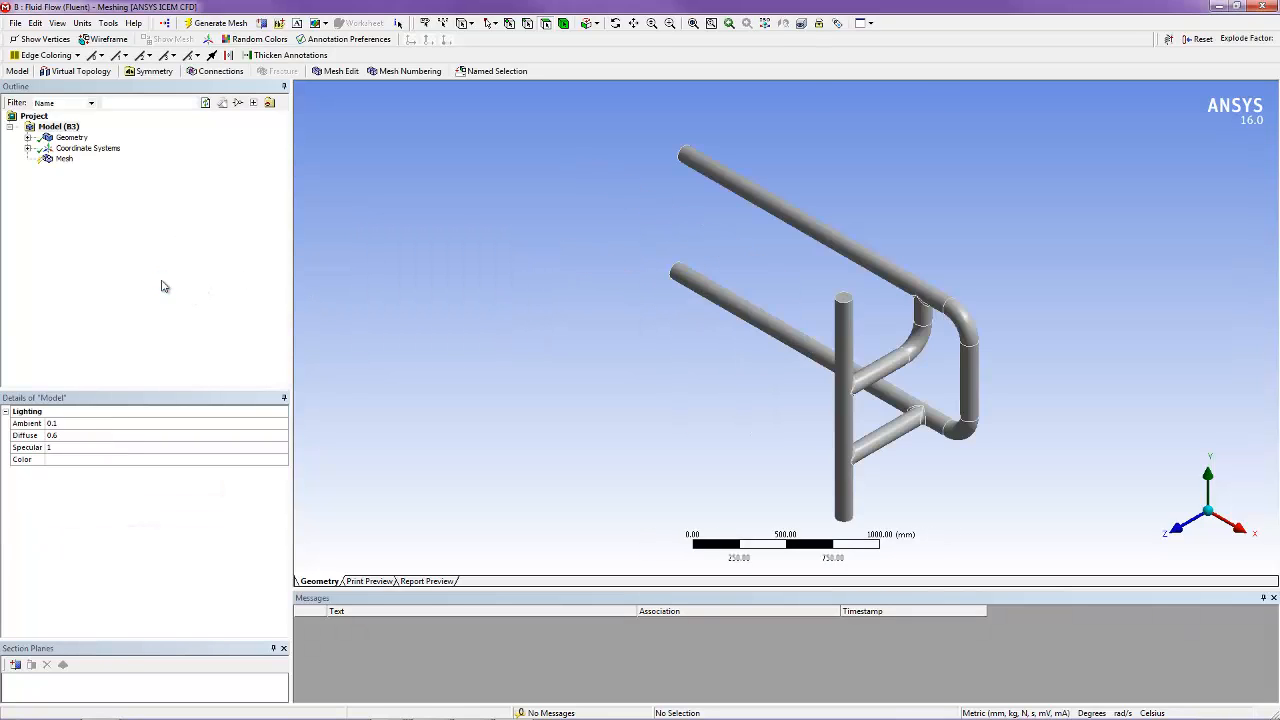
Orient the pipe model with its long runs facing forward and inspect the body listed under the geometry
drag(784, 389, 872, 296)
drag(686, 306, 891, 344)
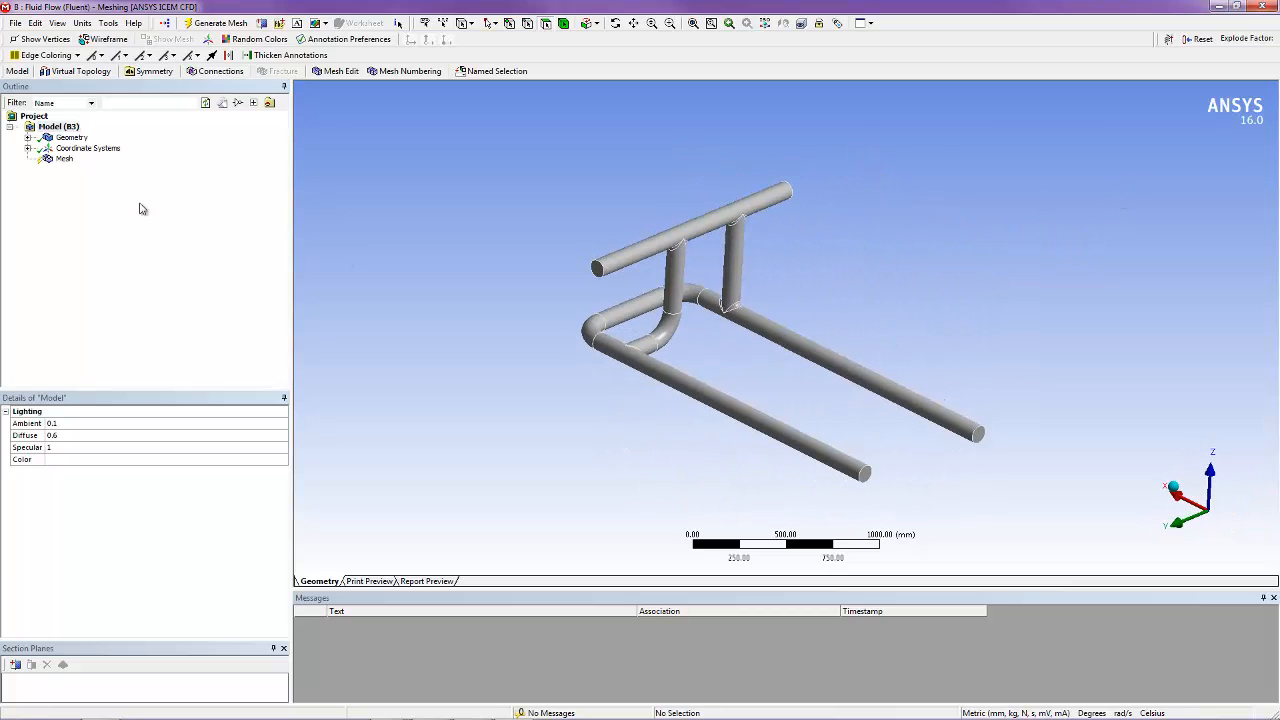
click(68, 137)
click(29, 138)
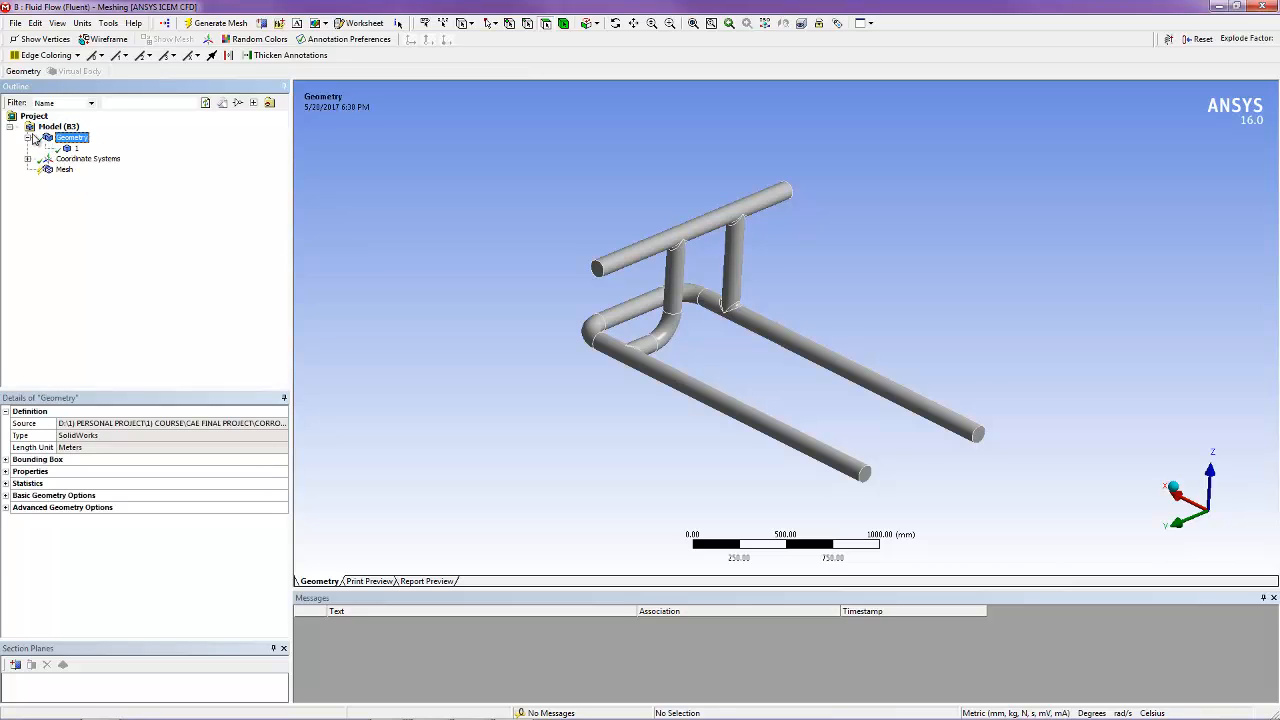
click(29, 138)
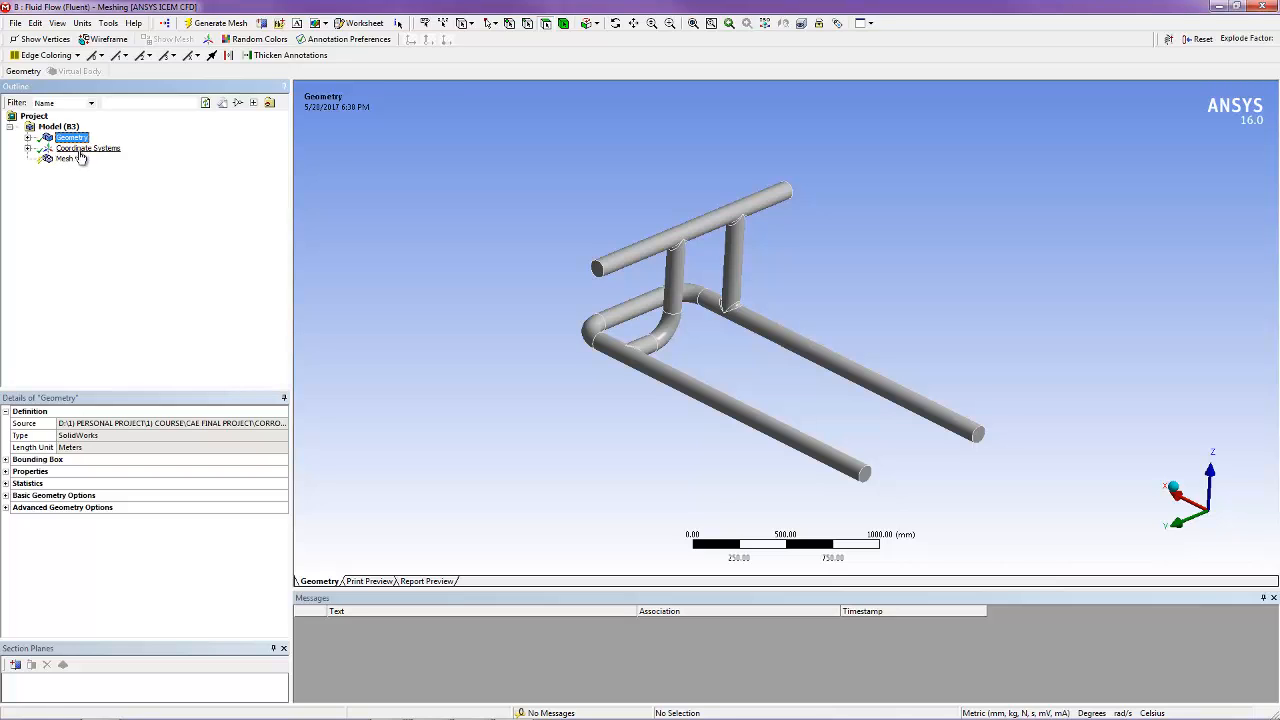
Add a mesh sizing control scoped to the entire pipe body and set its element size to 10 mm
click(63, 159)
right_click(58, 167)
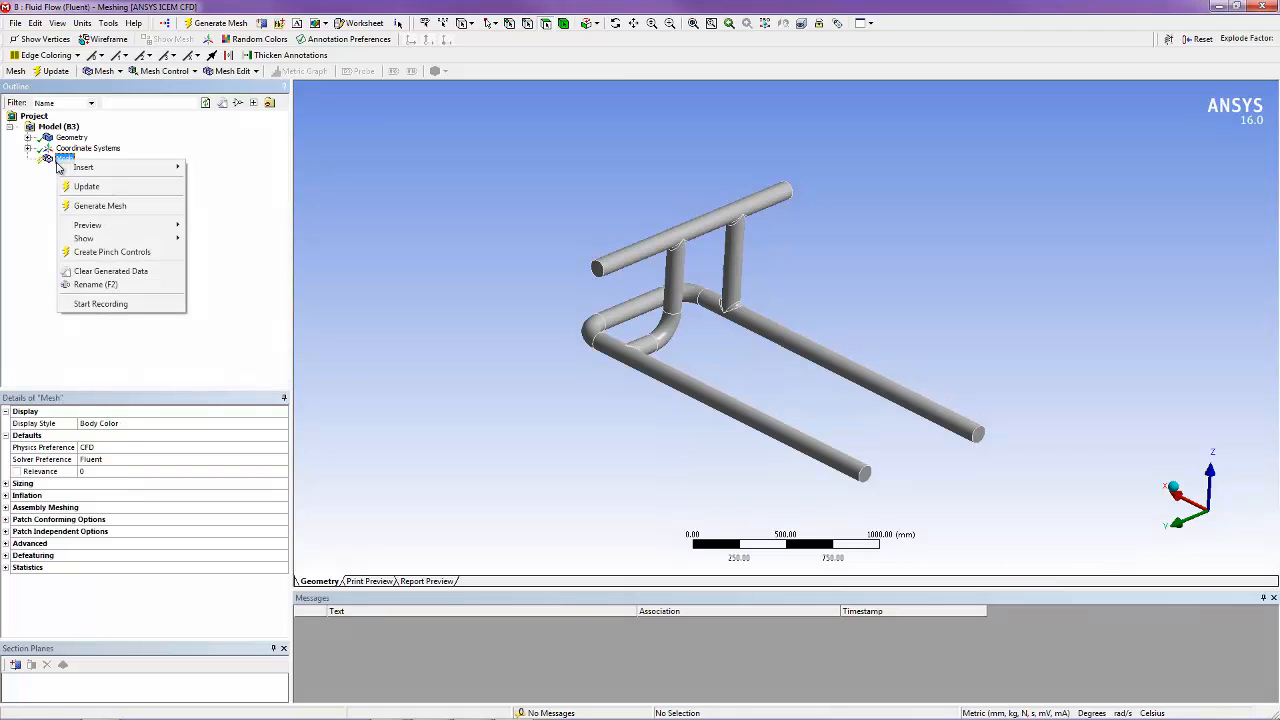
mouse_move(76, 168)
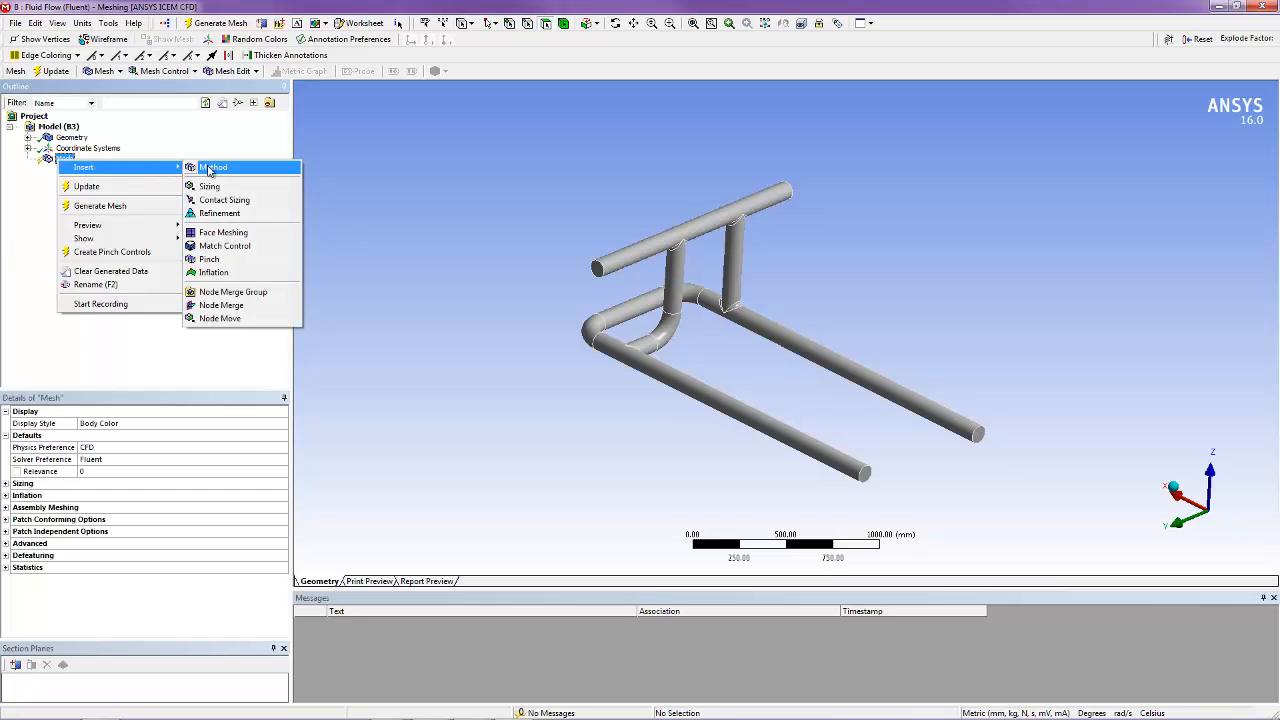
click(206, 185)
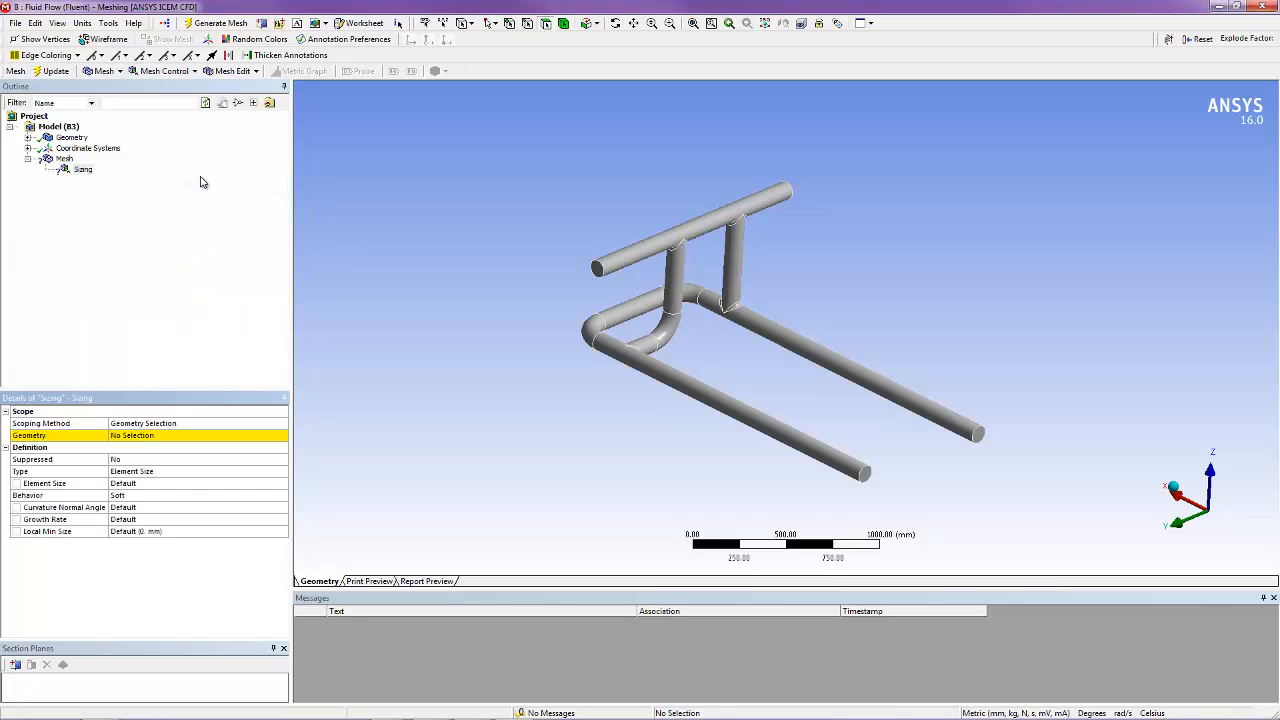
click(632, 355)
click(140, 441)
click(248, 441)
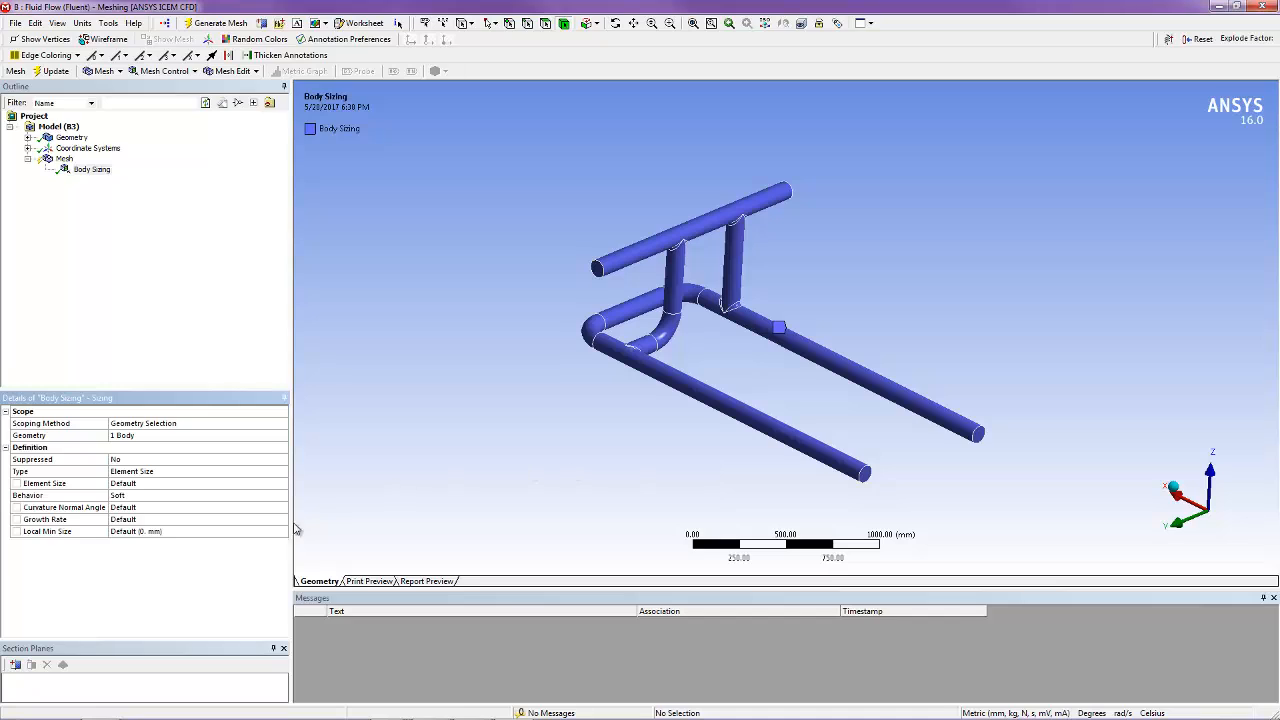
click(126, 484)
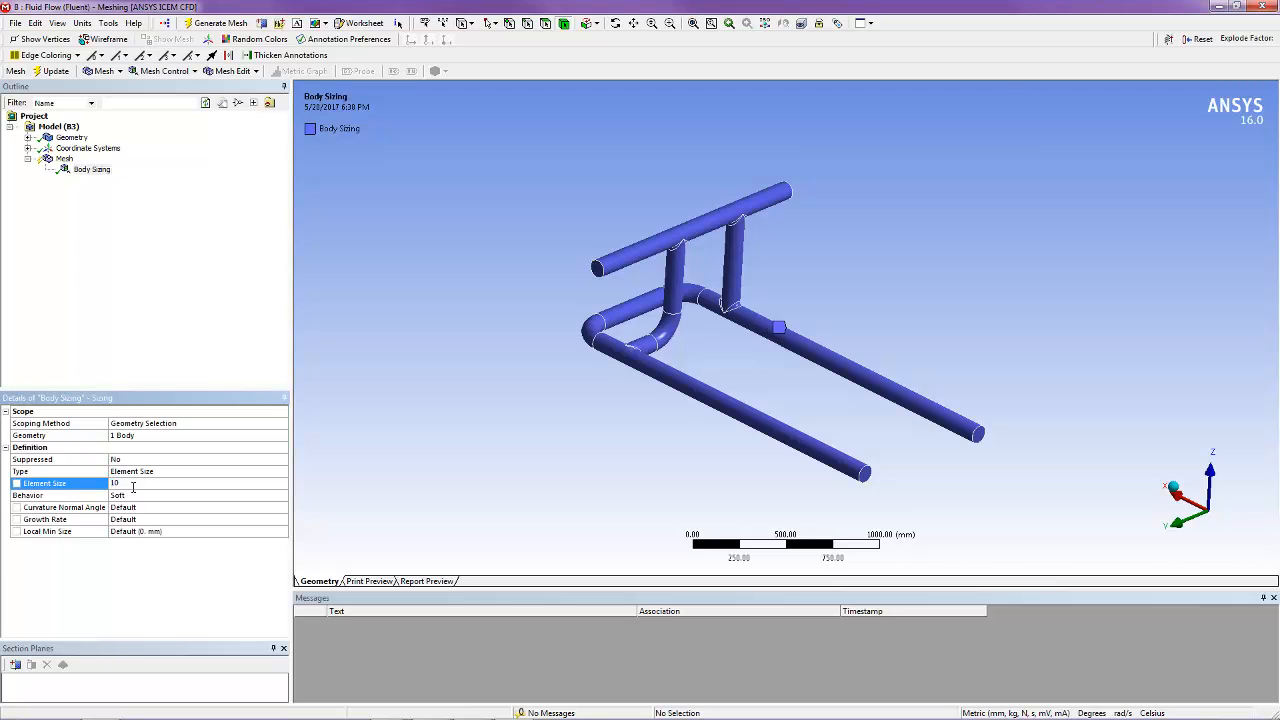
text(10)
click(113, 290)
Add an inflation control to the mesh and scope its geometry to the pipe body
right_click(66, 160)
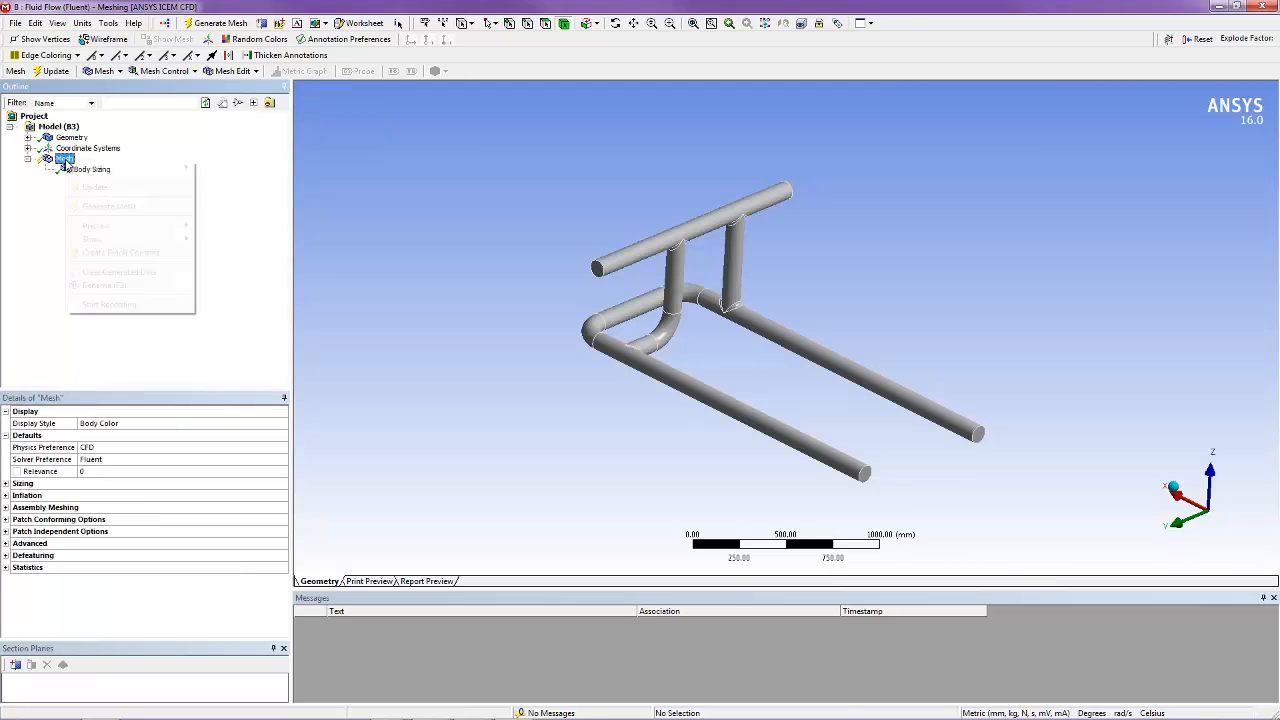
mouse_move(99, 169)
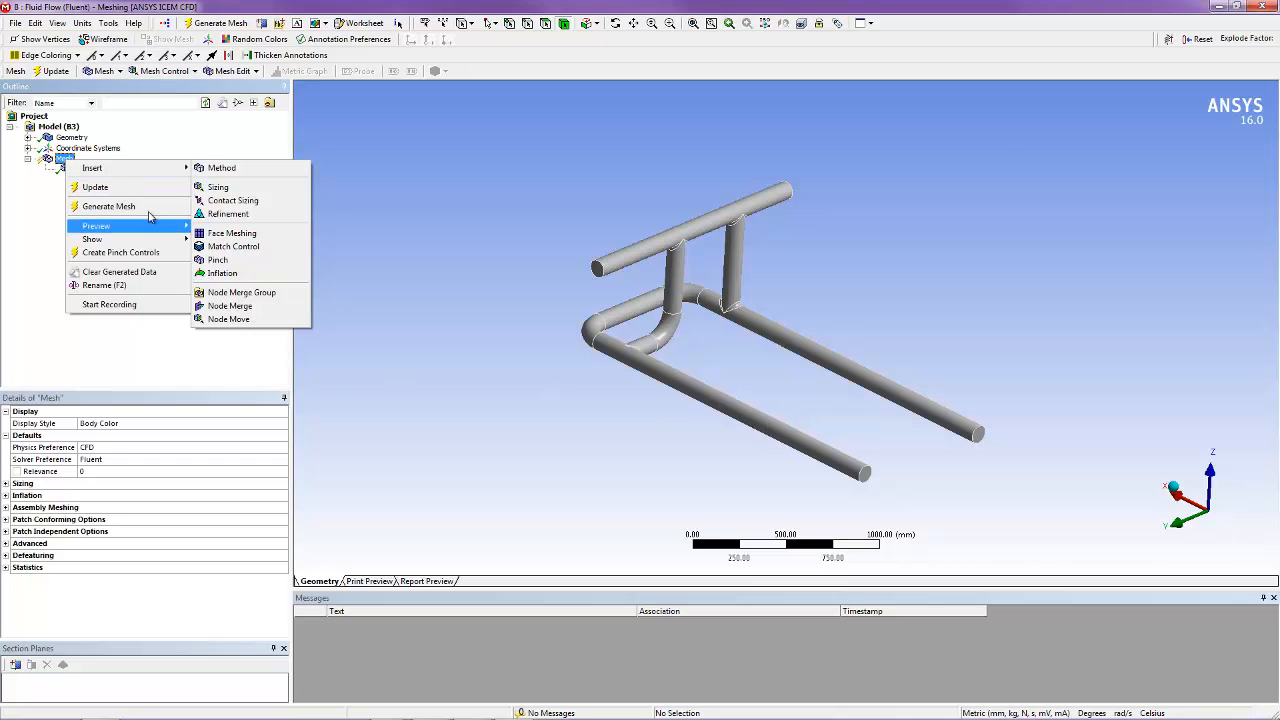
click(232, 274)
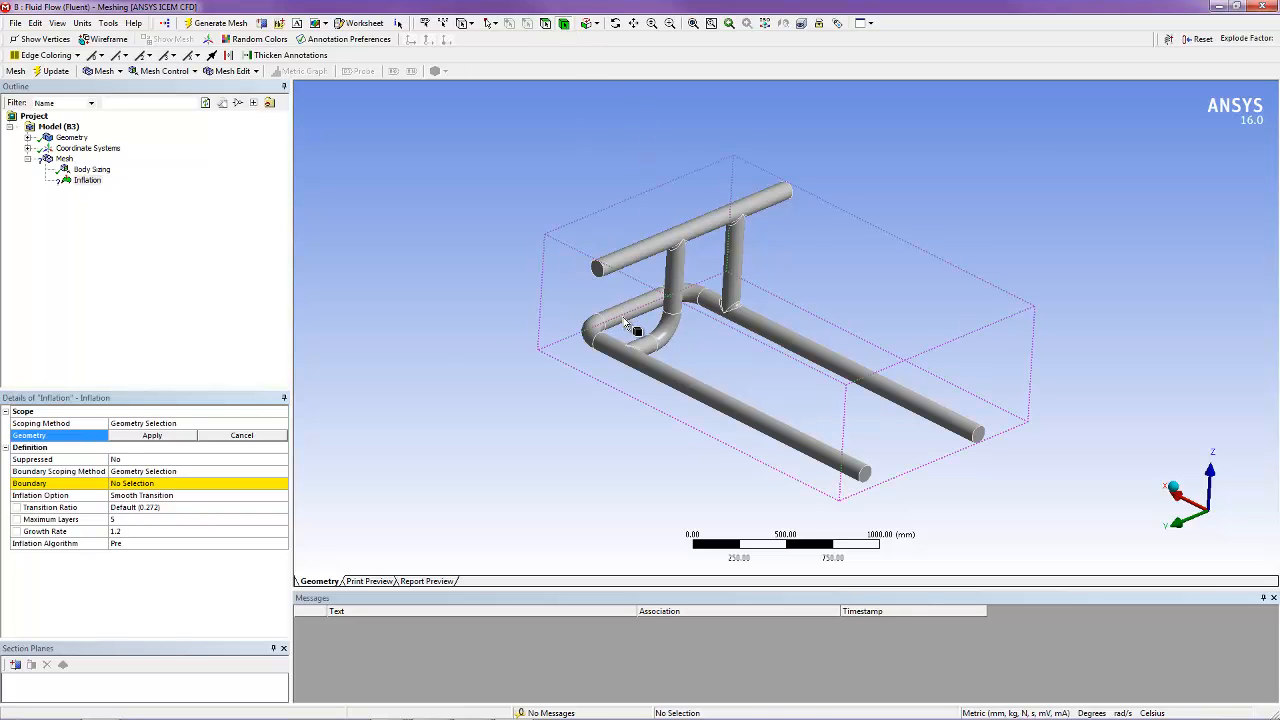
click(849, 366)
middle_drag(849, 366, 572, 395)
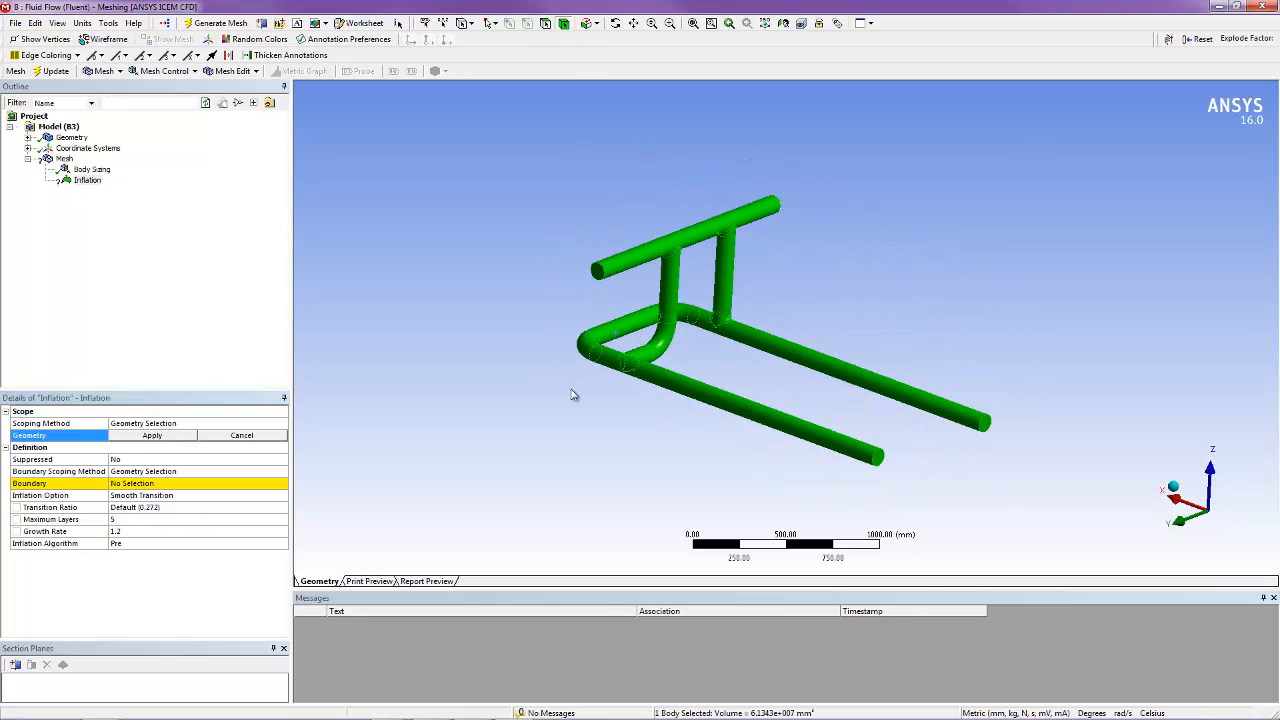
click(150, 437)
Assign all faces of the pipe body as the boundary of the inflation control
click(138, 485)
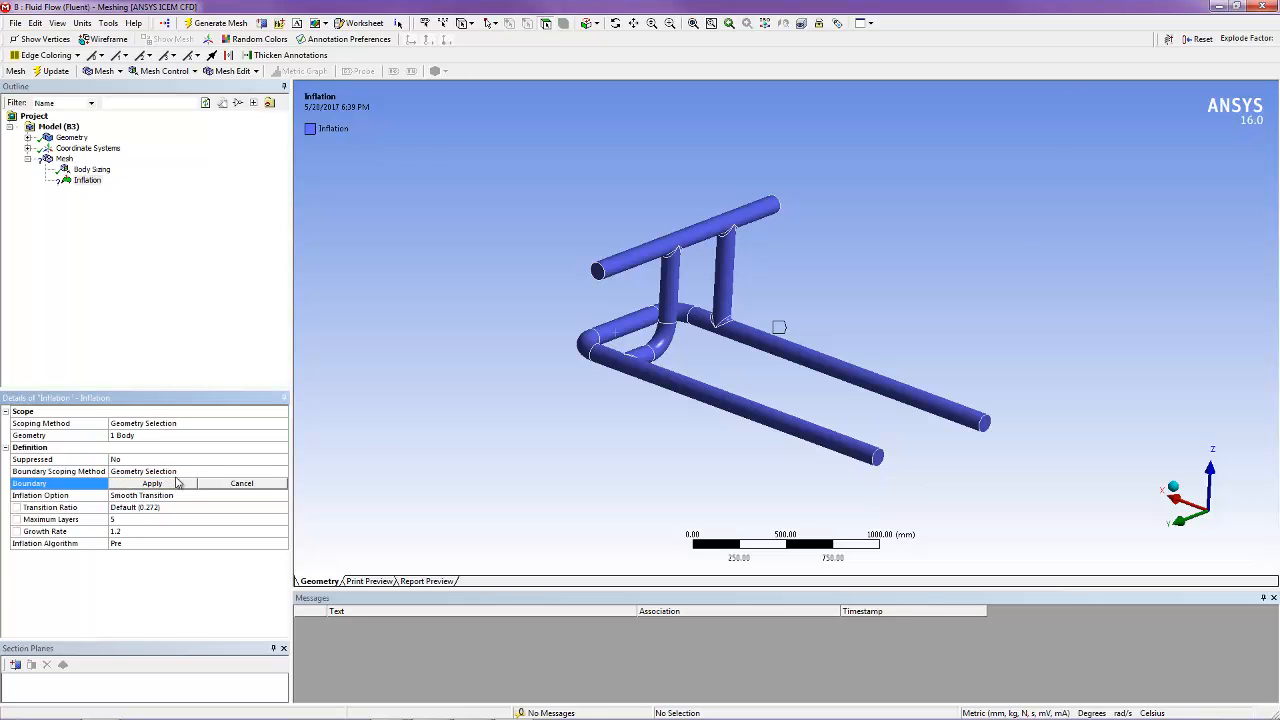
middle_drag(667, 342, 708, 352)
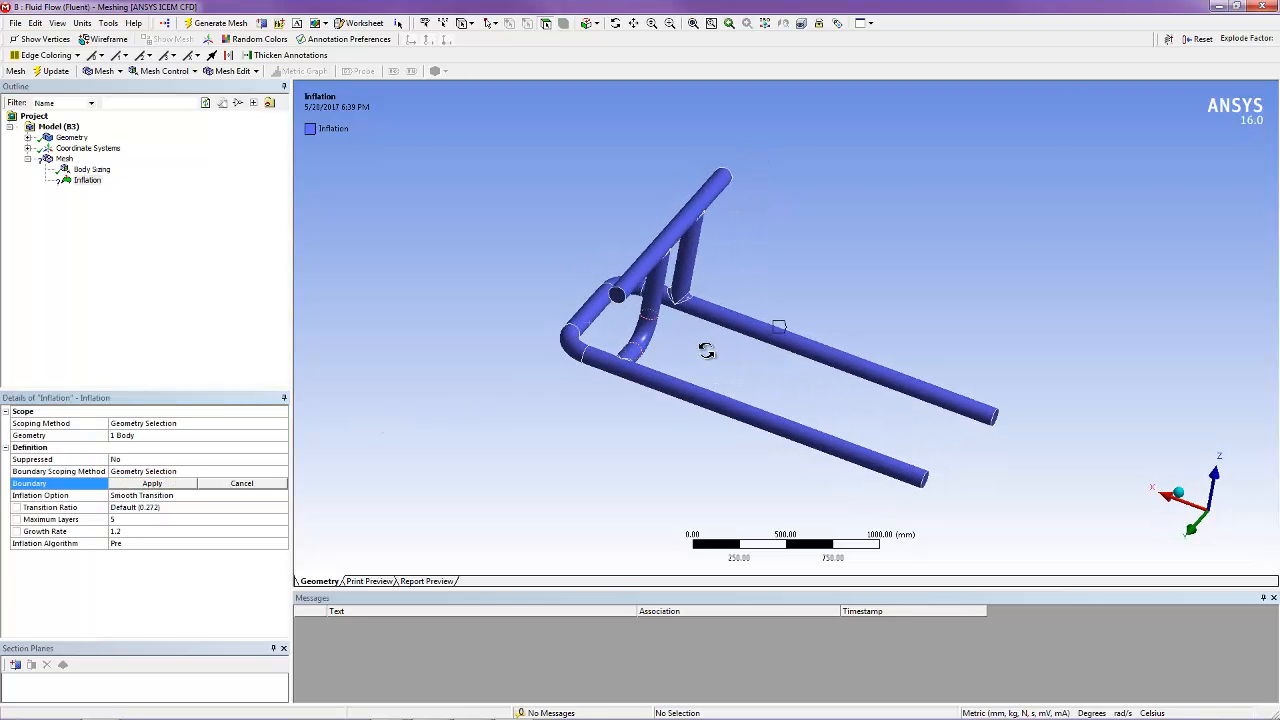
right_click(484, 302)
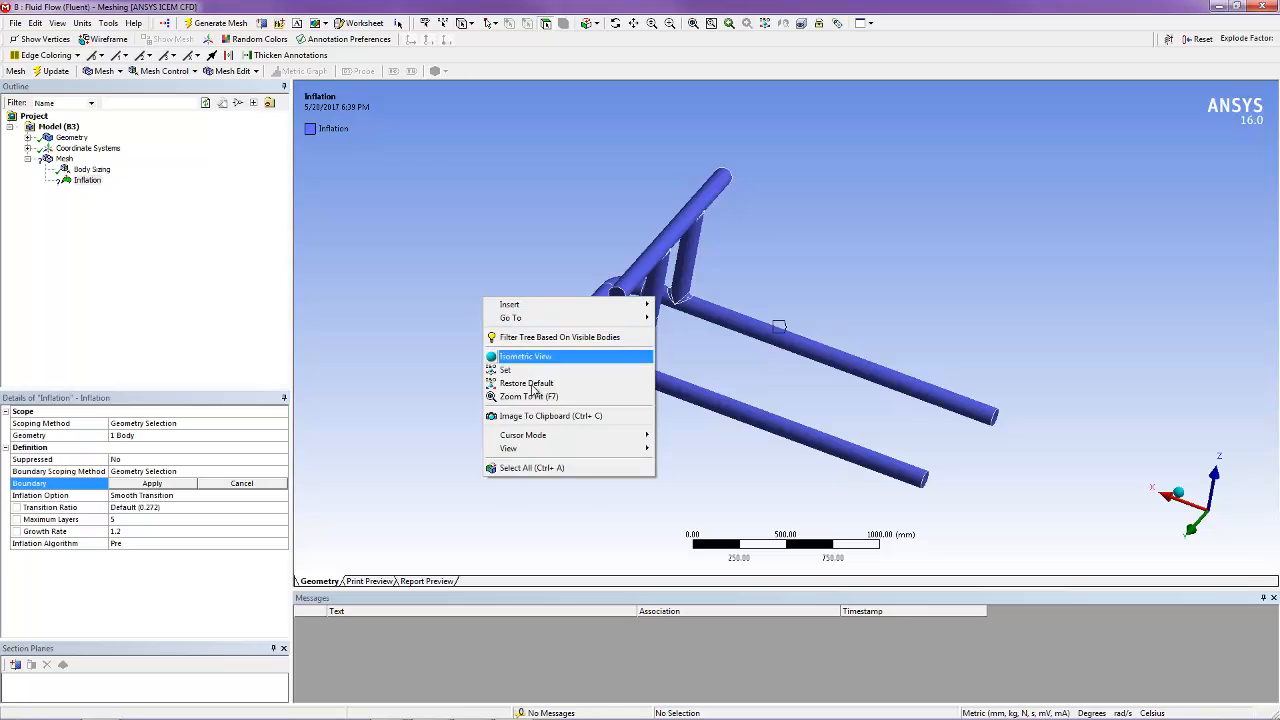
click(534, 468)
middle_drag(657, 408, 637, 391)
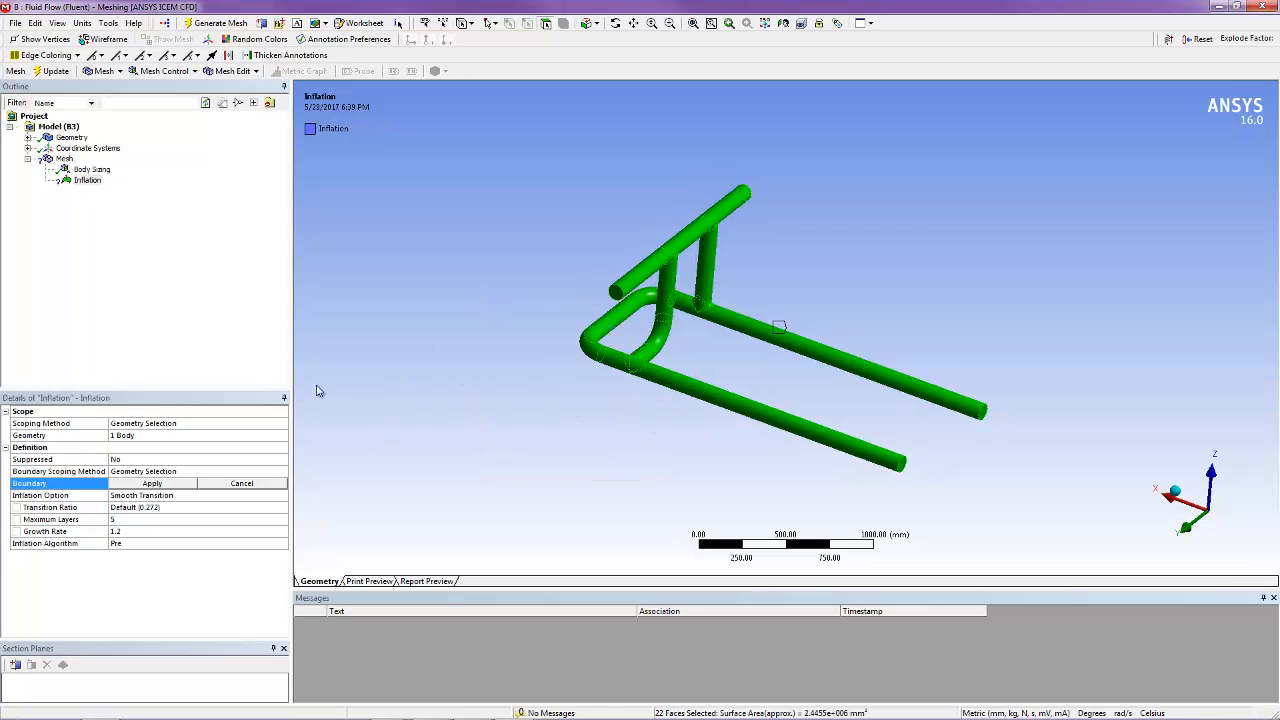
click(163, 483)
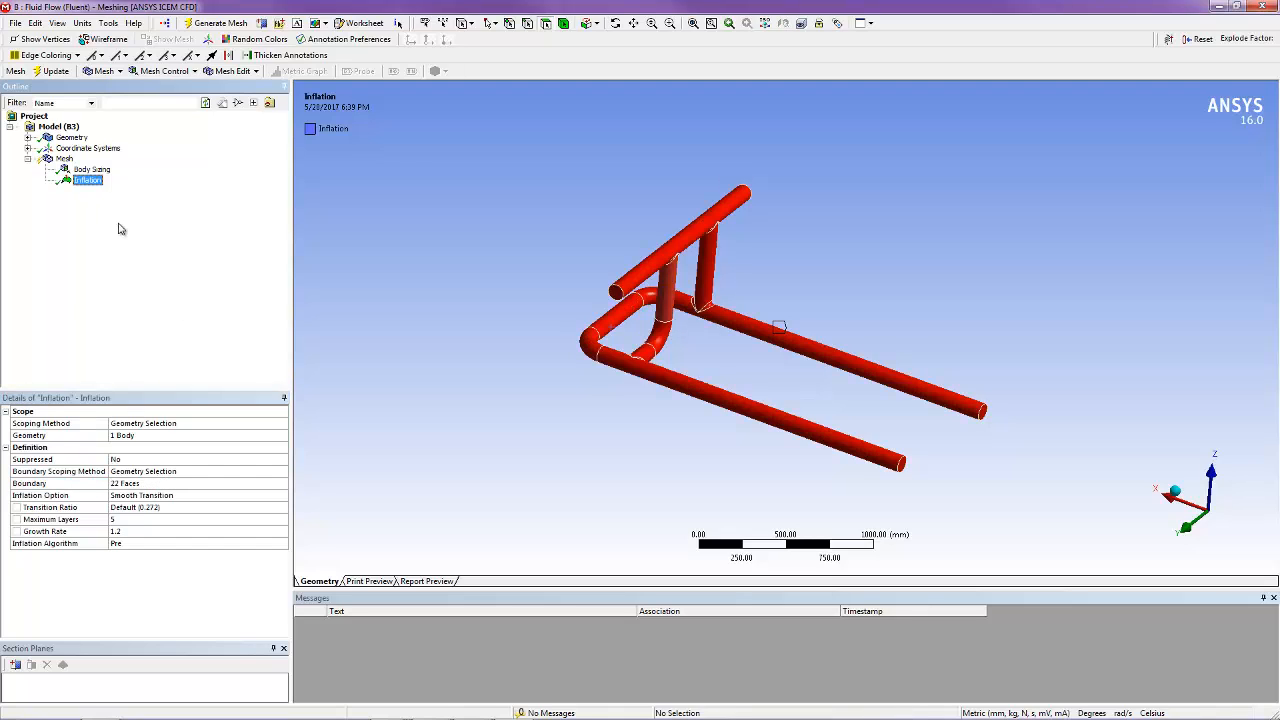
Generate the mesh for the pipe body using the defined body sizing and inflation controls
click(64, 160)
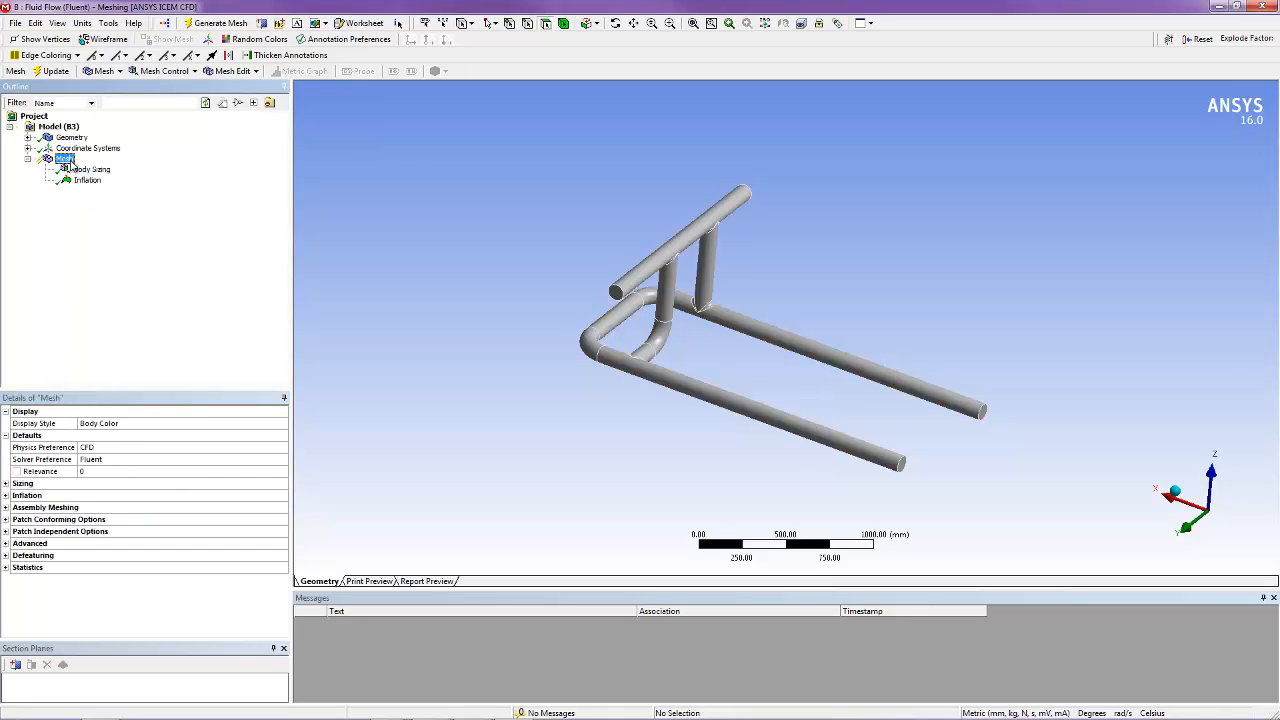
right_click(70, 163)
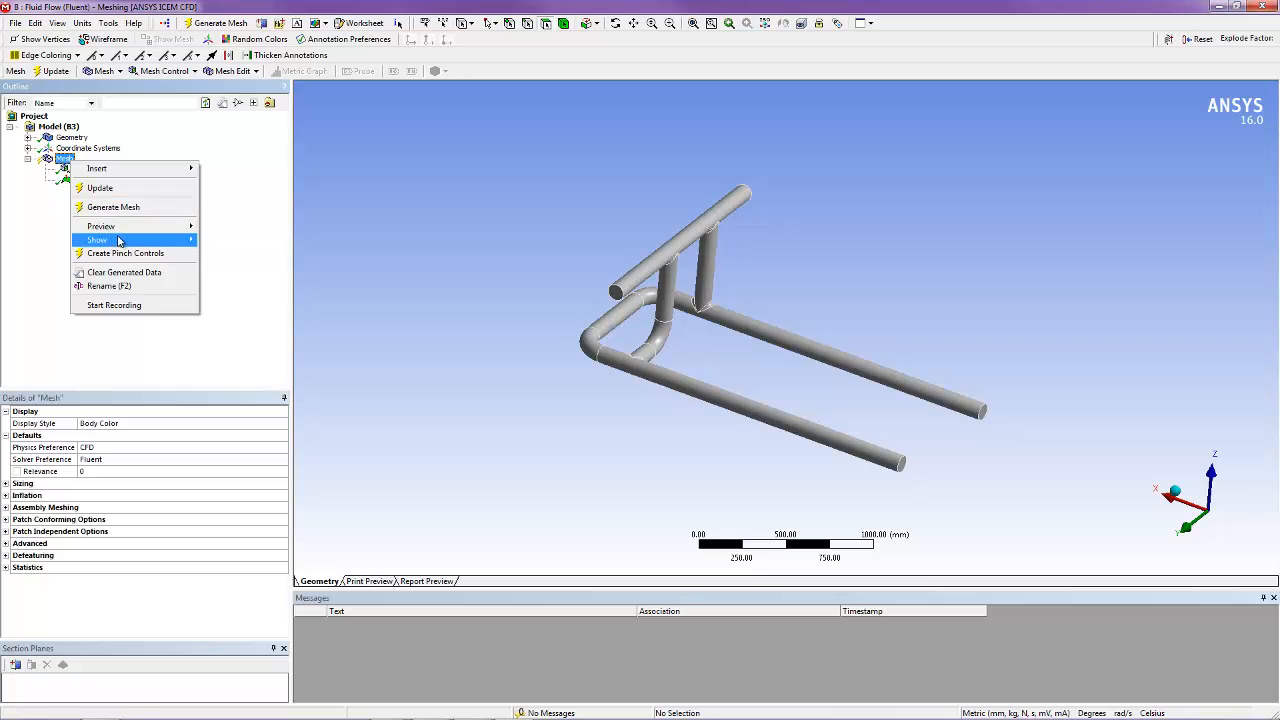
click(112, 207)
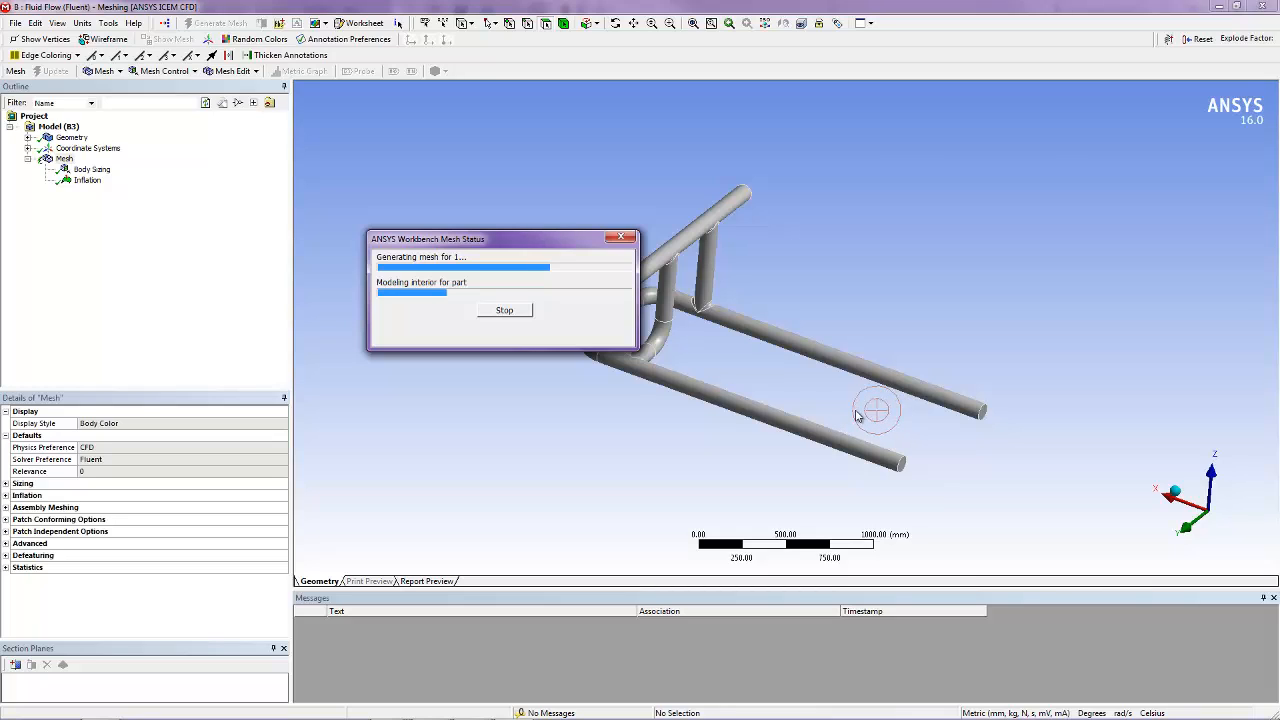
middle_drag(846, 397, 831, 408)
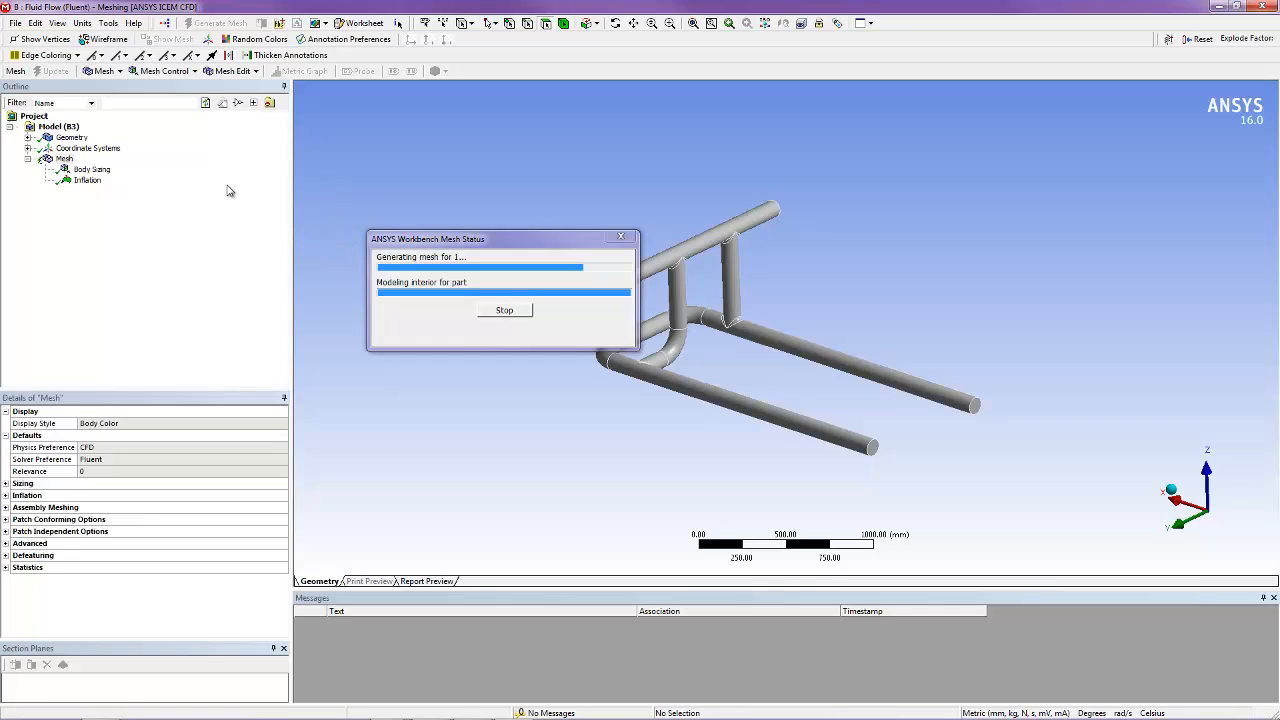
middle_drag(726, 270, 500, 352)
scroll(500, 352, up, 5)
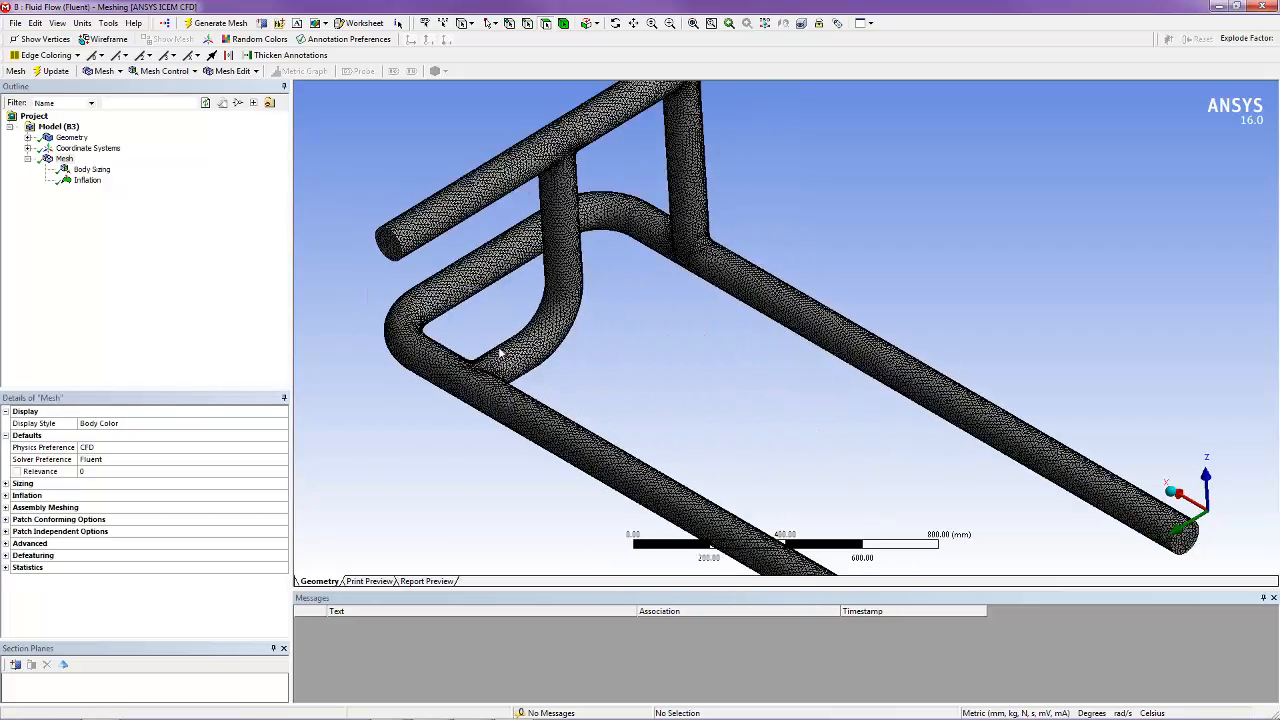
Cut the meshed model with a section plane across the two long runs and examine the inflation layers inside the pipe
middle_drag(469, 306, 1240, 510)
scroll(495, 350, down, 3)
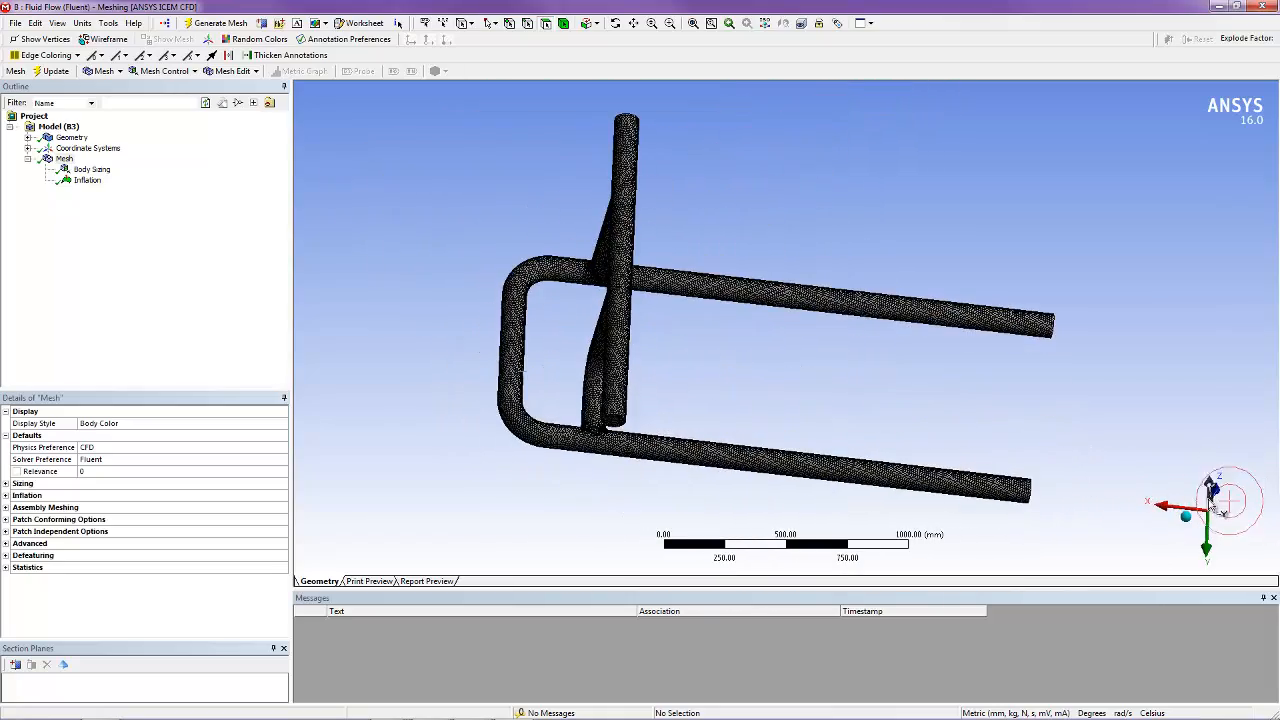
click(1237, 508)
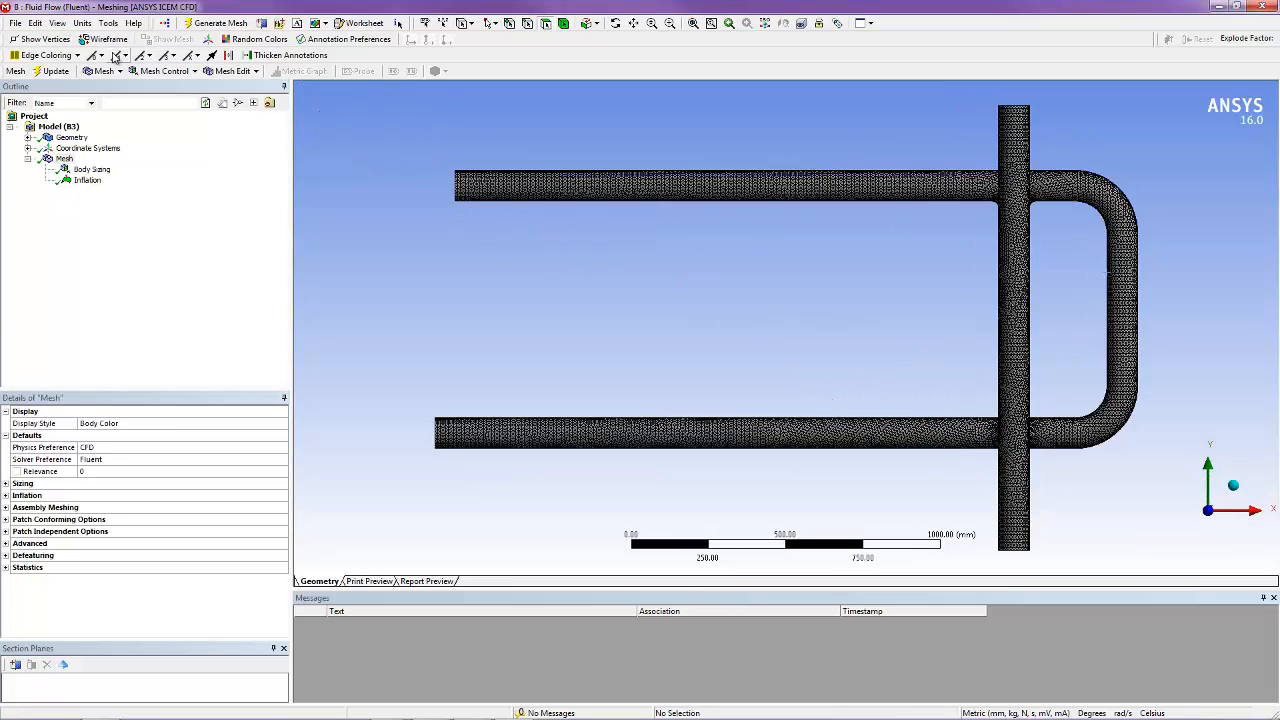
click(18, 667)
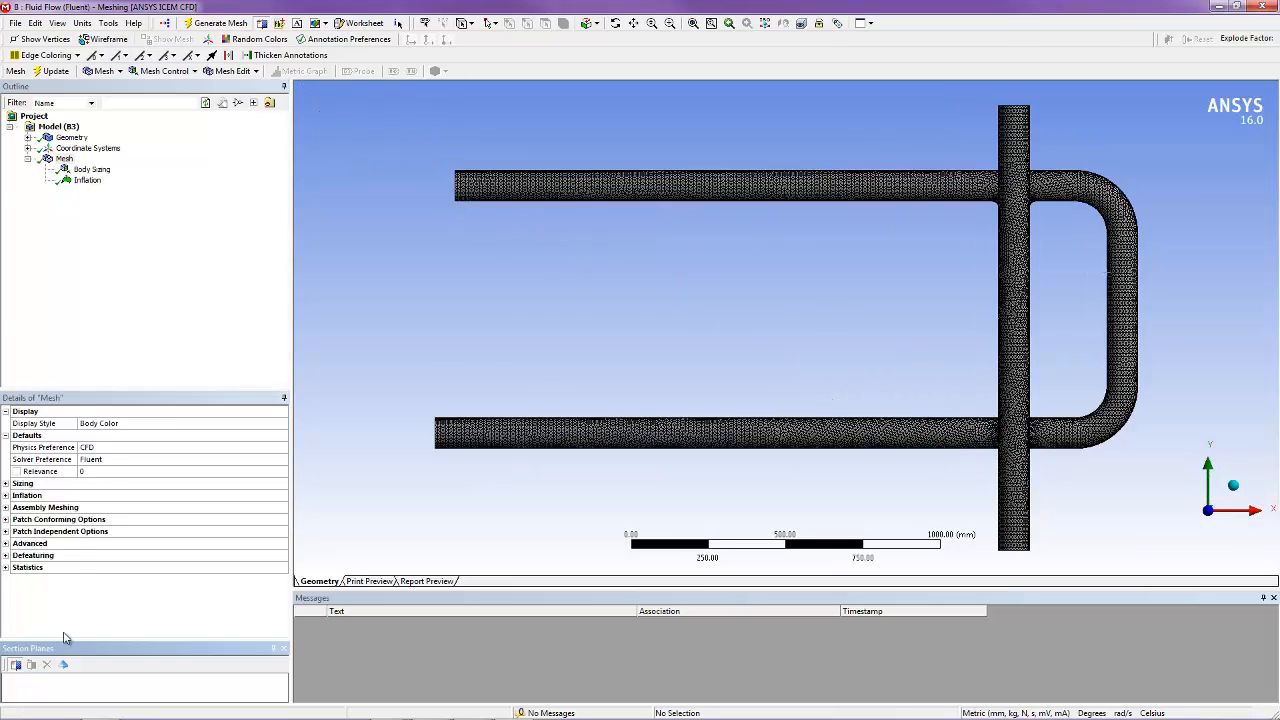
drag(750, 145, 760, 277)
middle_drag(760, 232, 1013, 250)
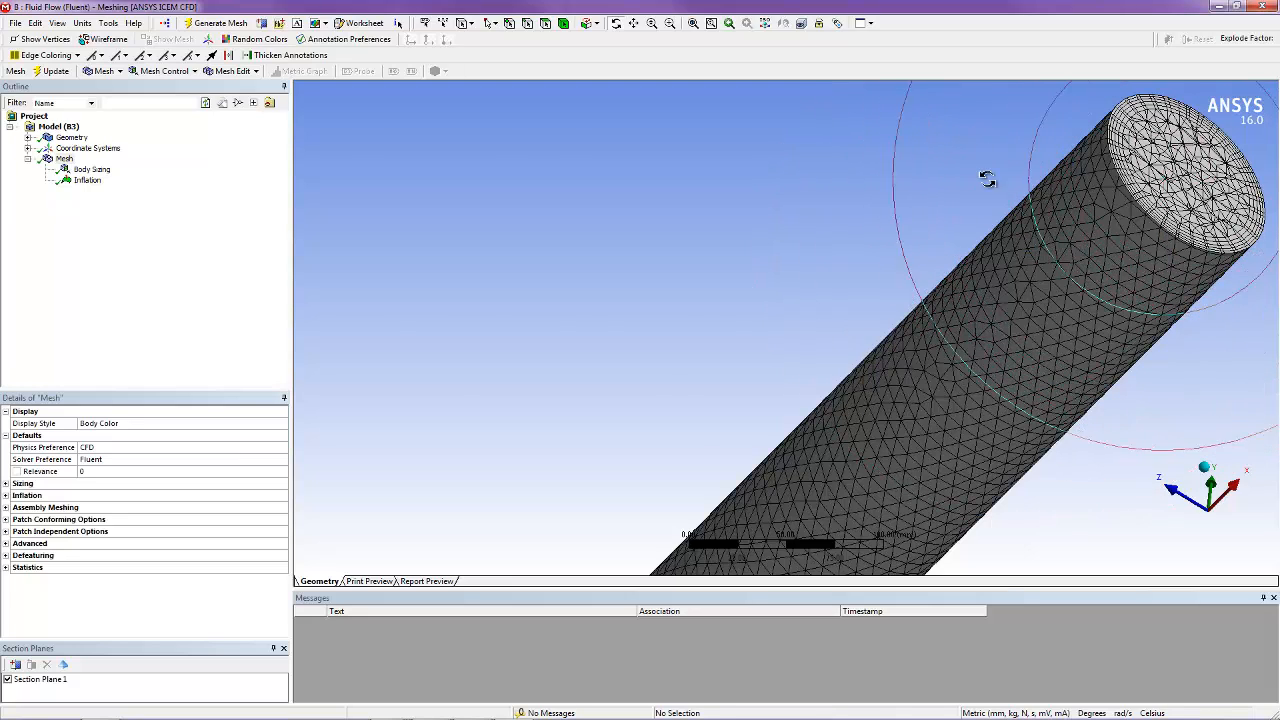
Set the body sizing element size to 20 mm and regenerate the mesh
click(92, 169)
click(137, 485)
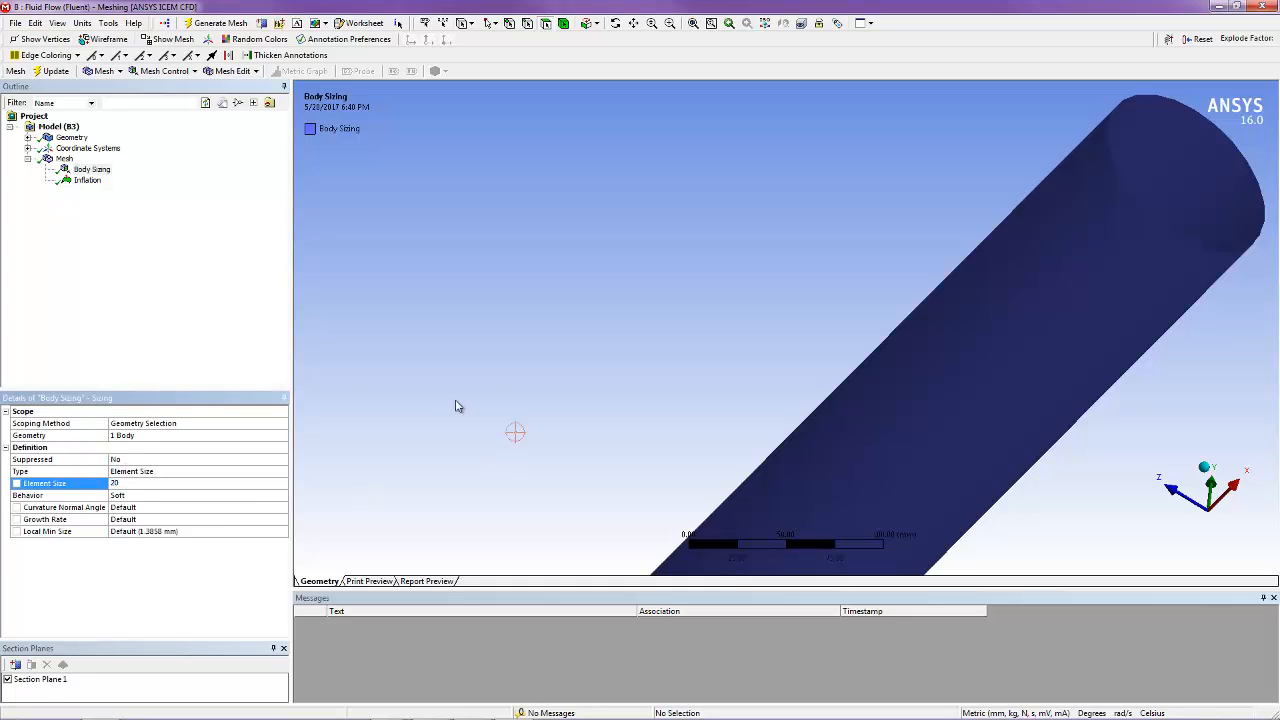
click(150, 307)
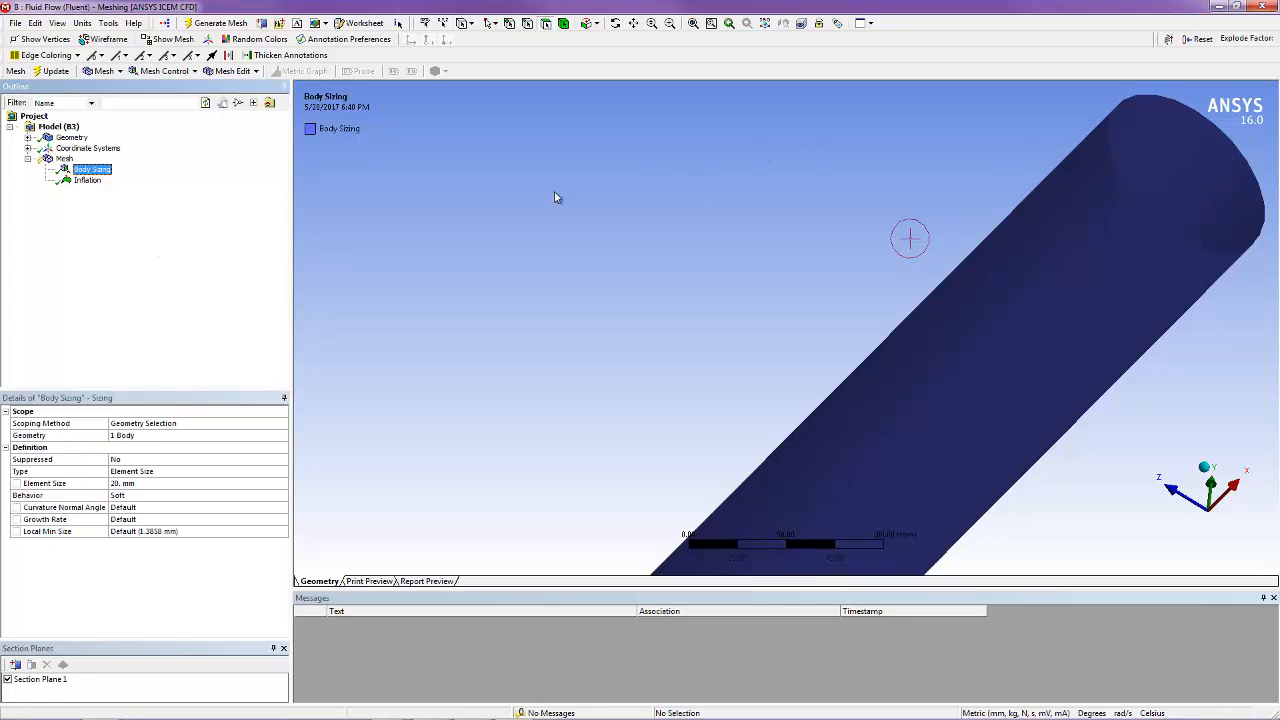
click(210, 23)
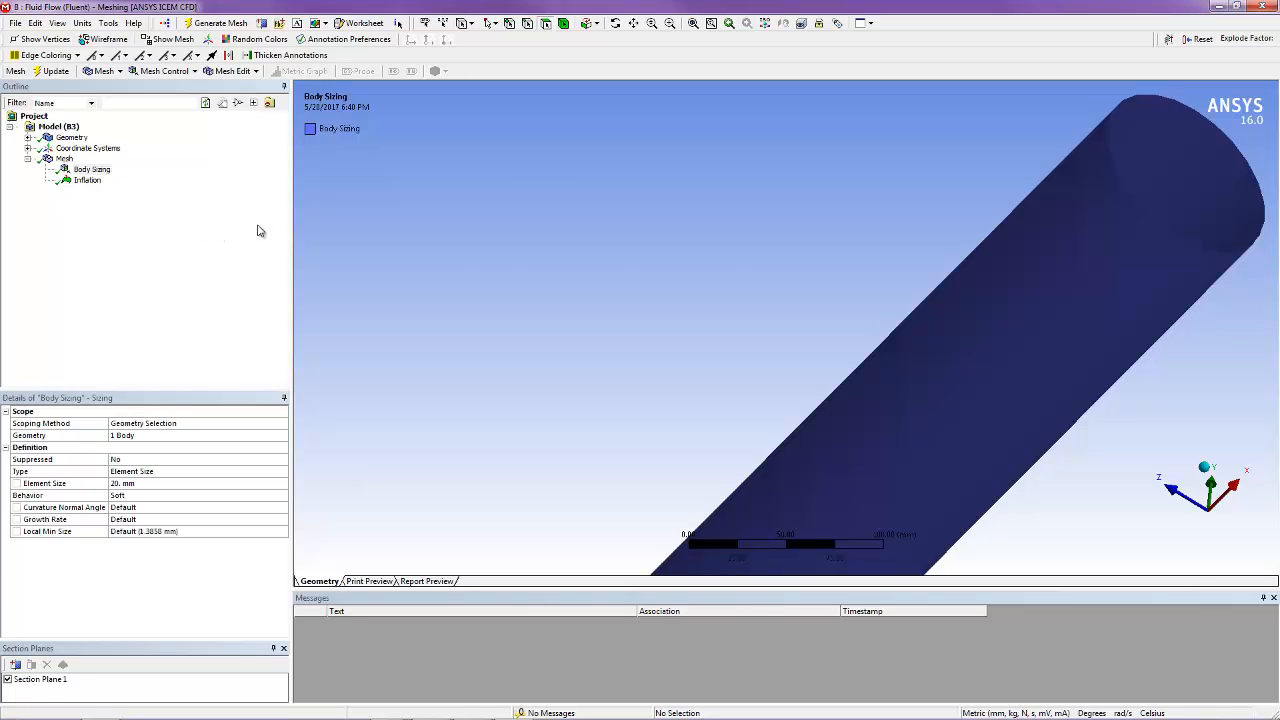
Turn off the section plane and display the regenerated mesh on the whole pipe model
scroll(702, 287, down, 8)
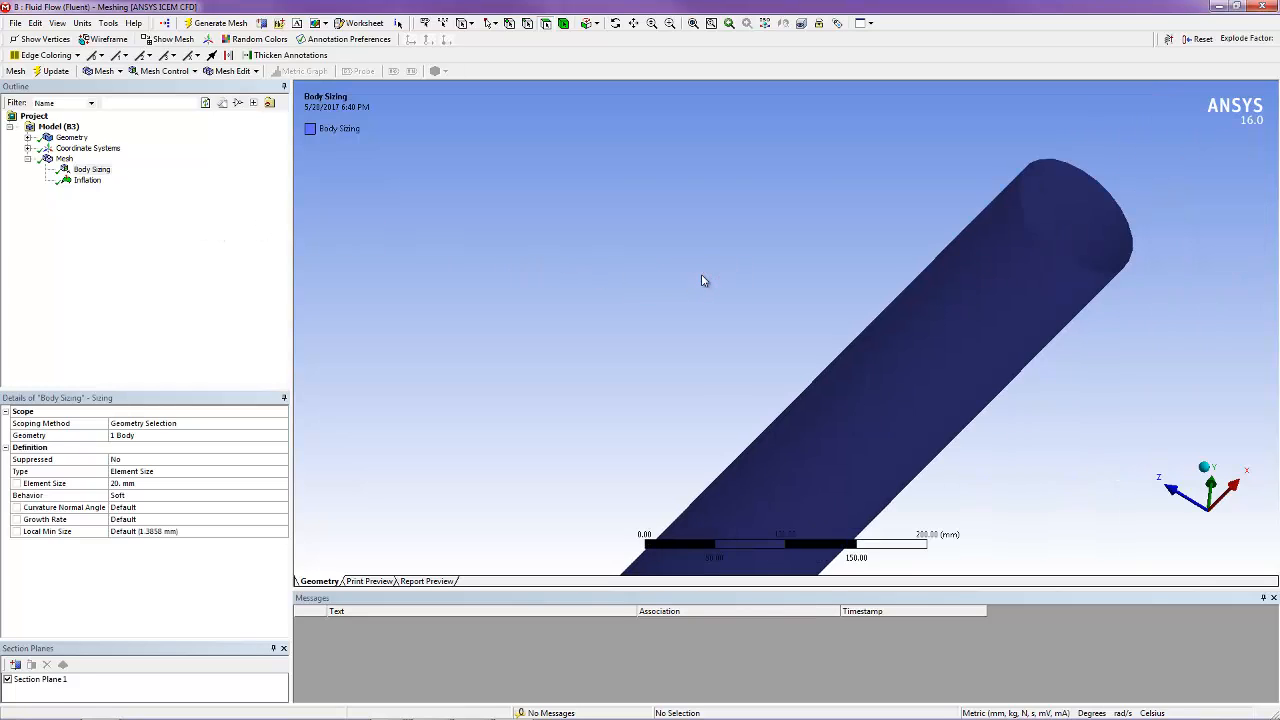
middle_drag(702, 287, 366, 457)
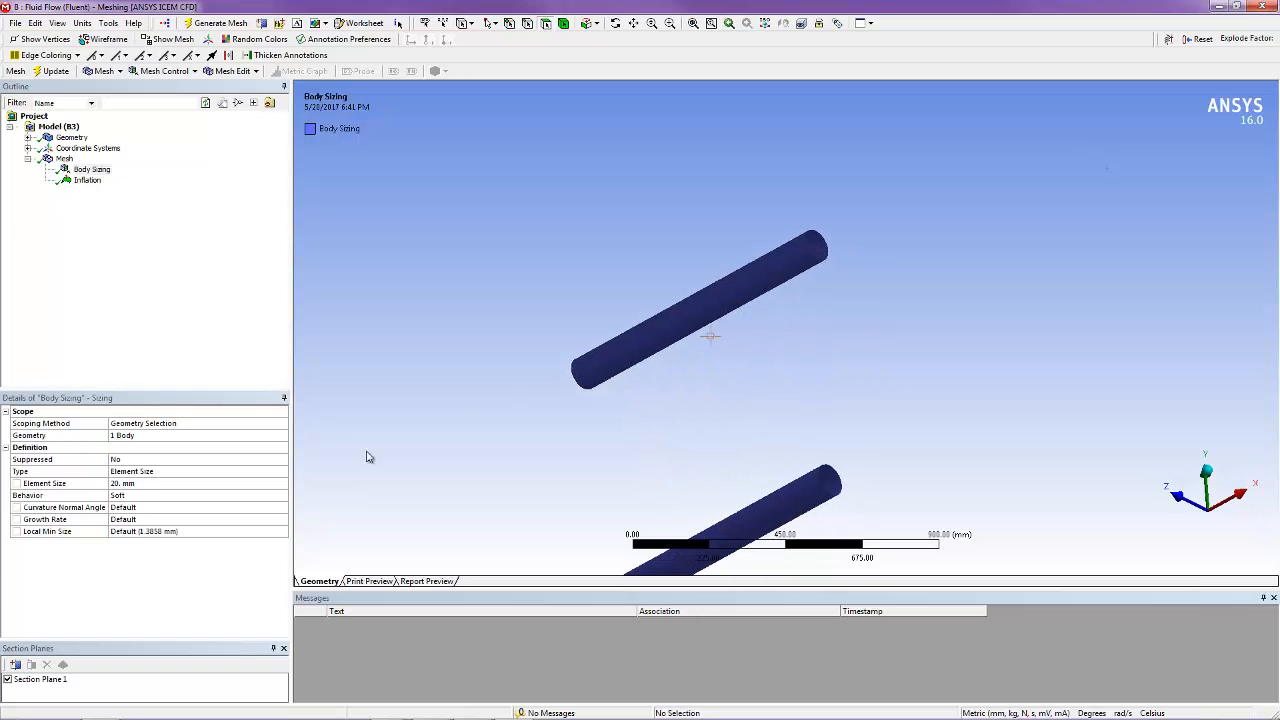
click(8, 679)
middle_drag(560, 482, 757, 394)
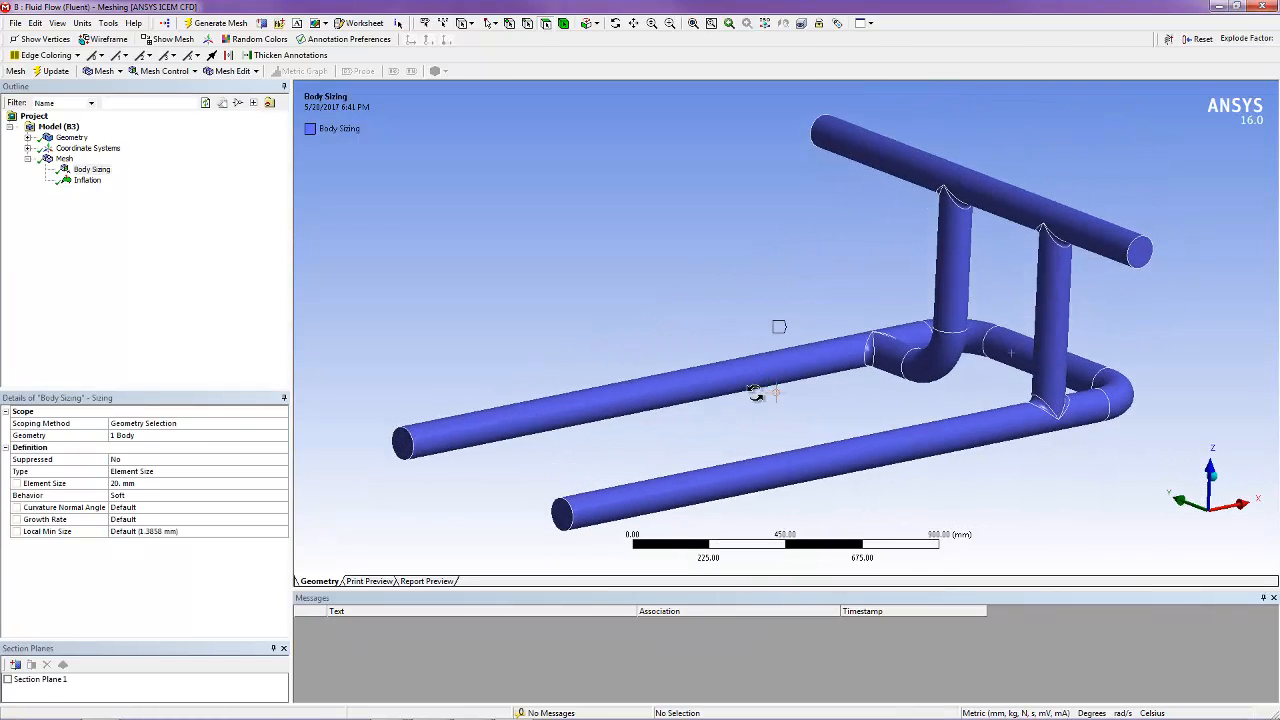
click(119, 220)
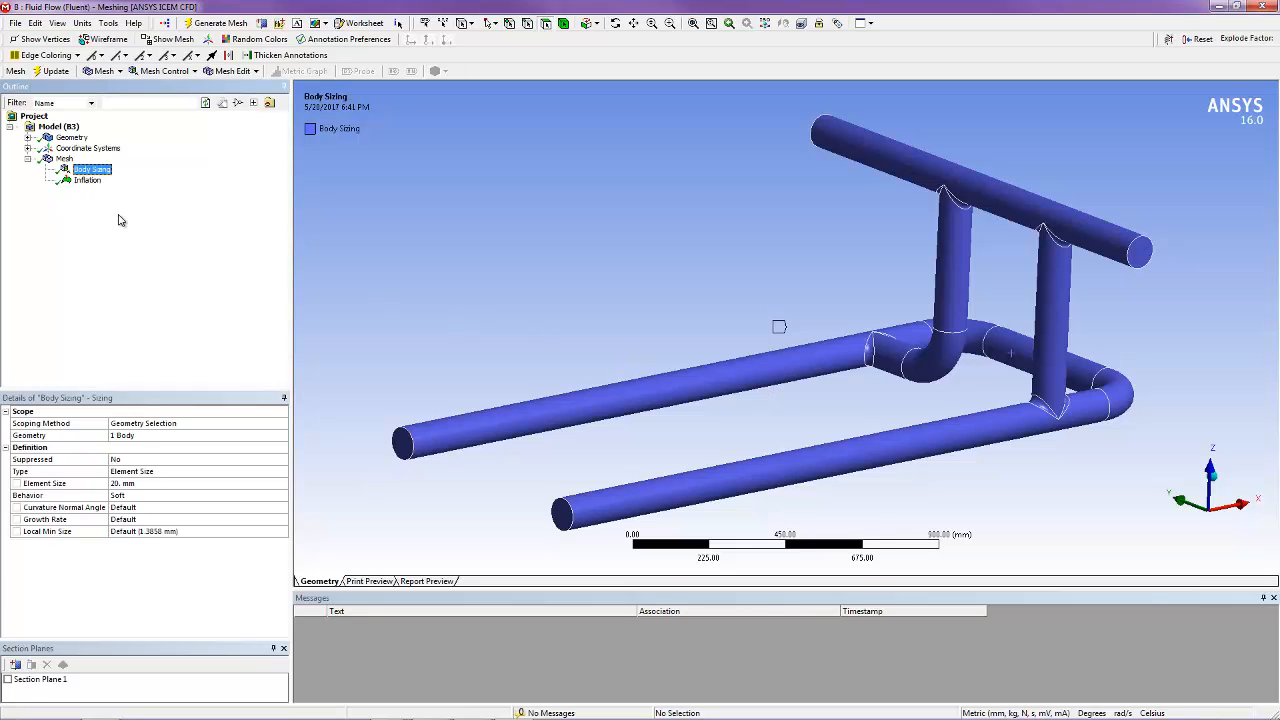
click(65, 158)
click(77, 171)
click(65, 158)
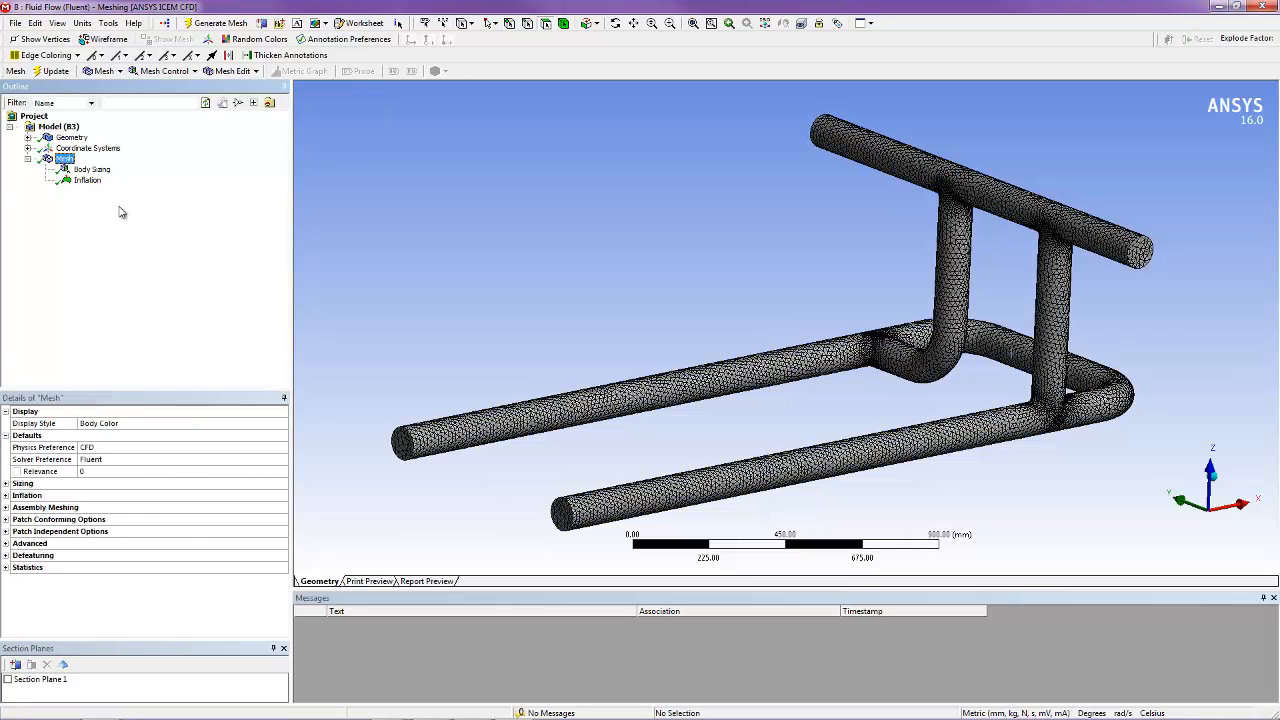
Create a named selection called "input" from the open end faces of the two long parallel pipe runs
right_click(383, 185)
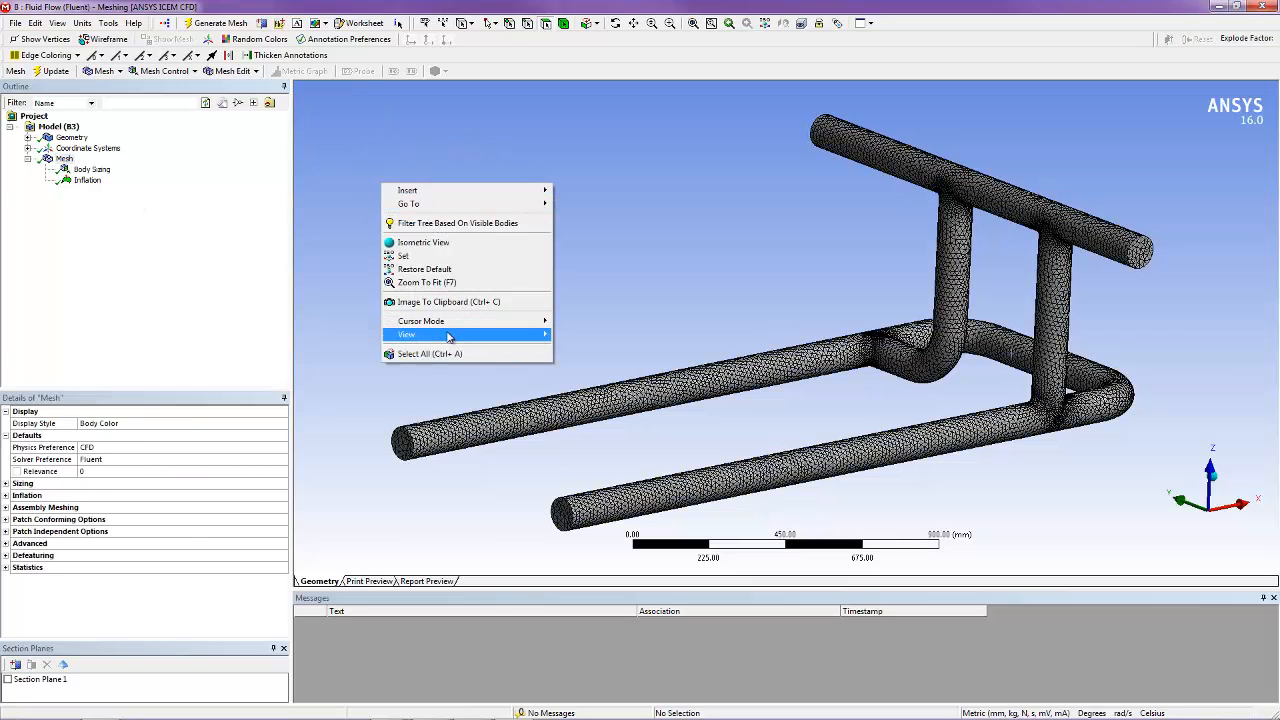
click(400, 434)
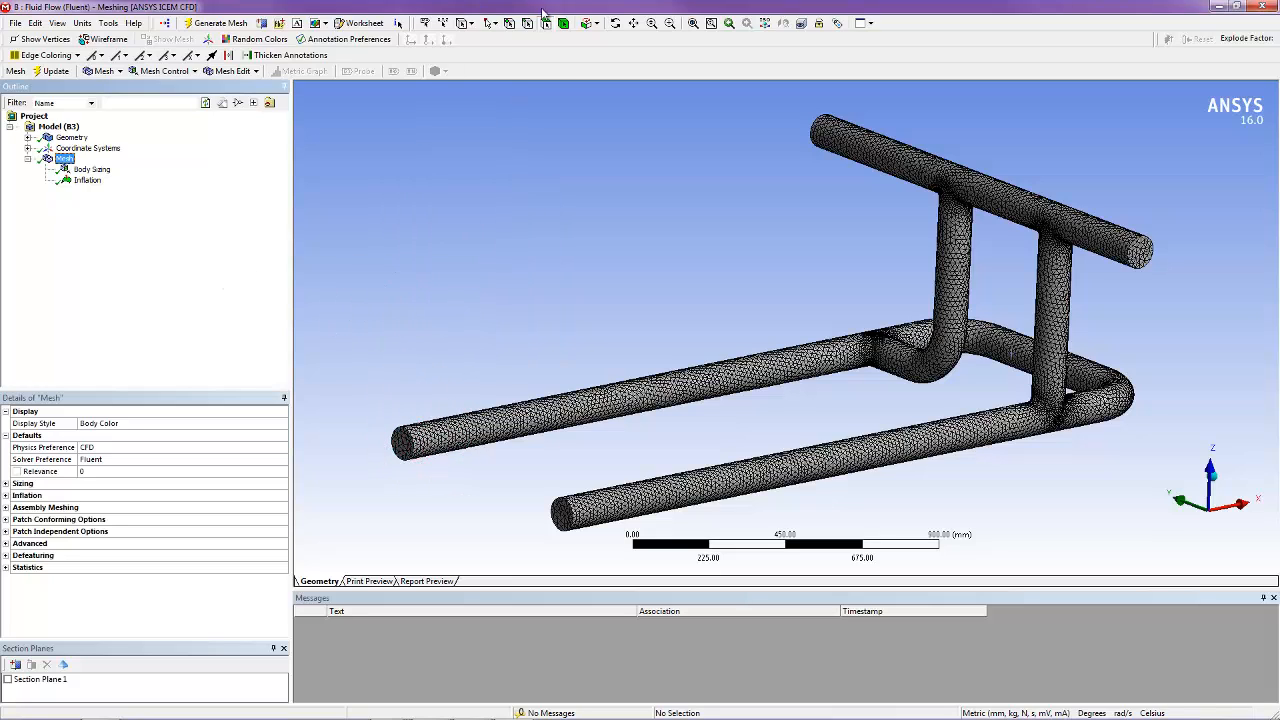
click(410, 448)
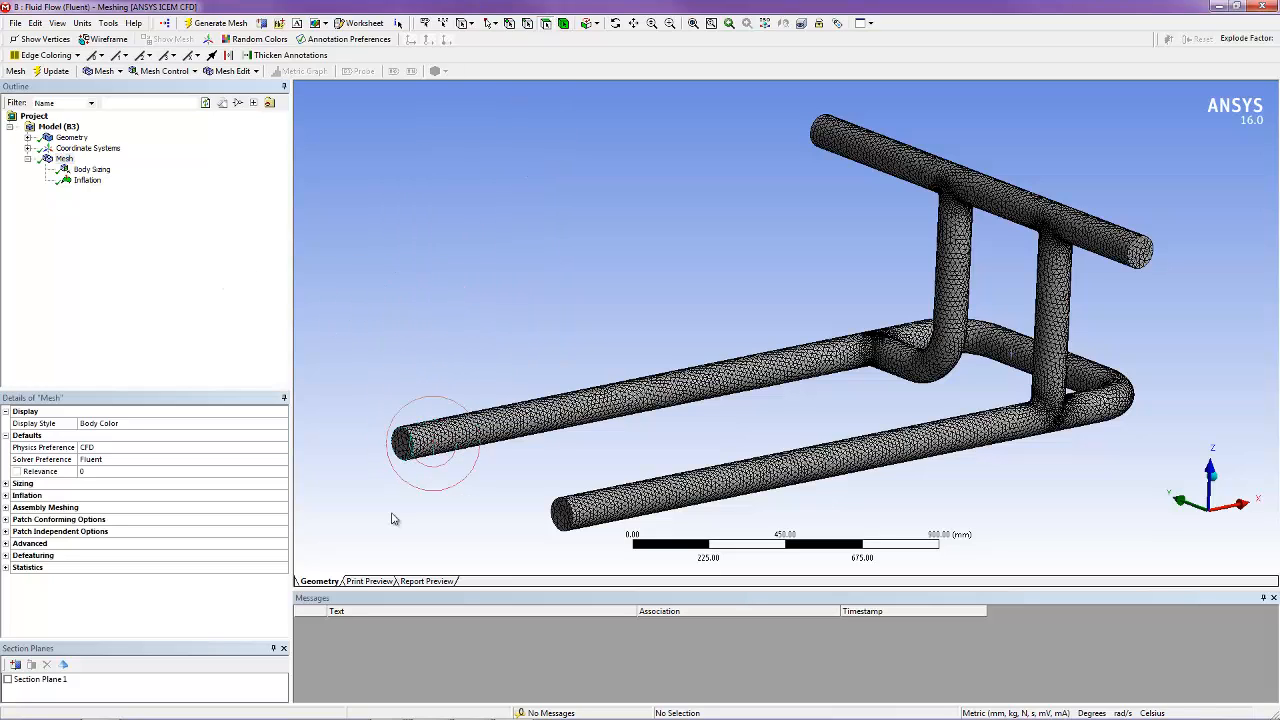
click(405, 446)
ctrl+click(561, 512)
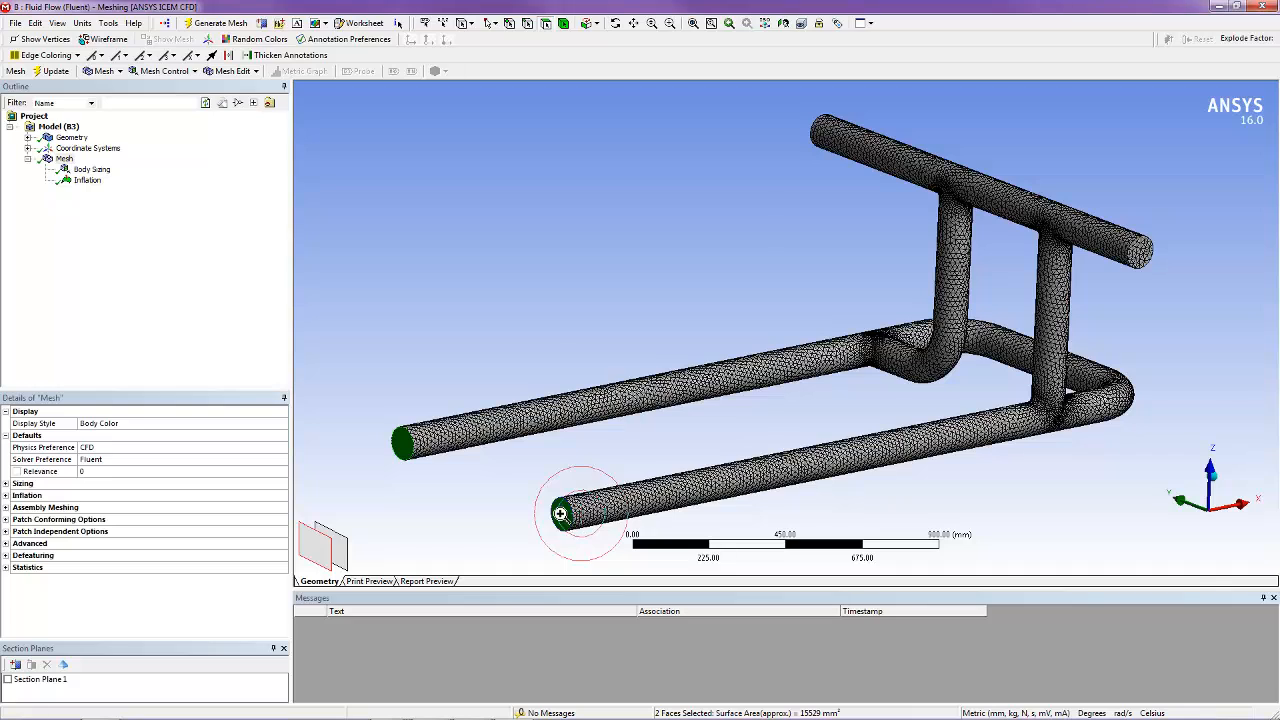
right_click(561, 514)
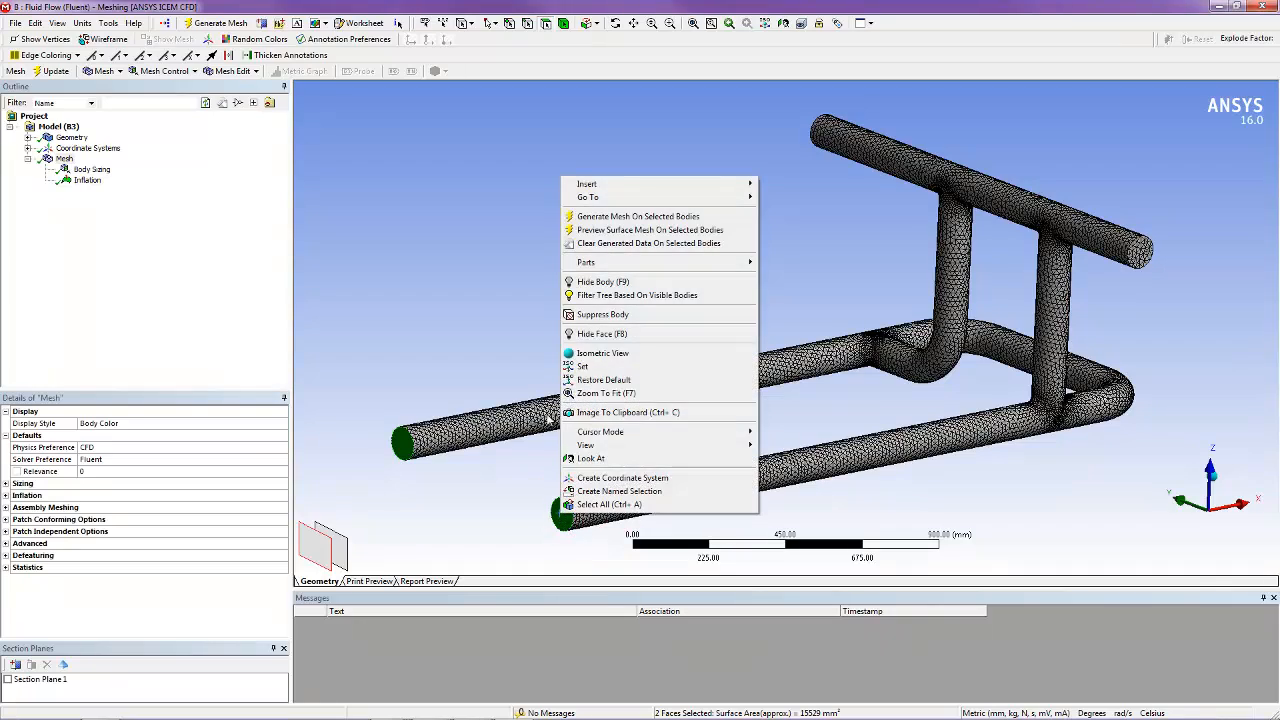
click(633, 491)
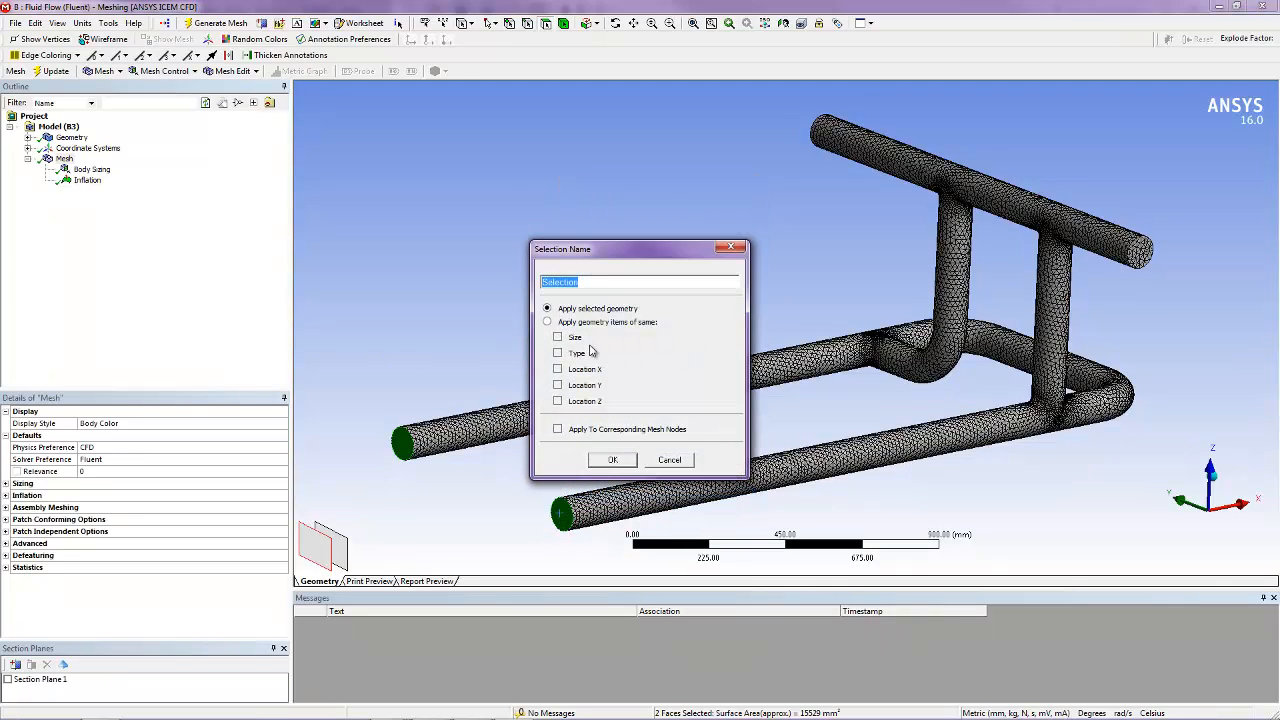
text(input)
click(612, 459)
Create a named selection called "output" from both end faces of the raised cross pipe
click(1140, 252)
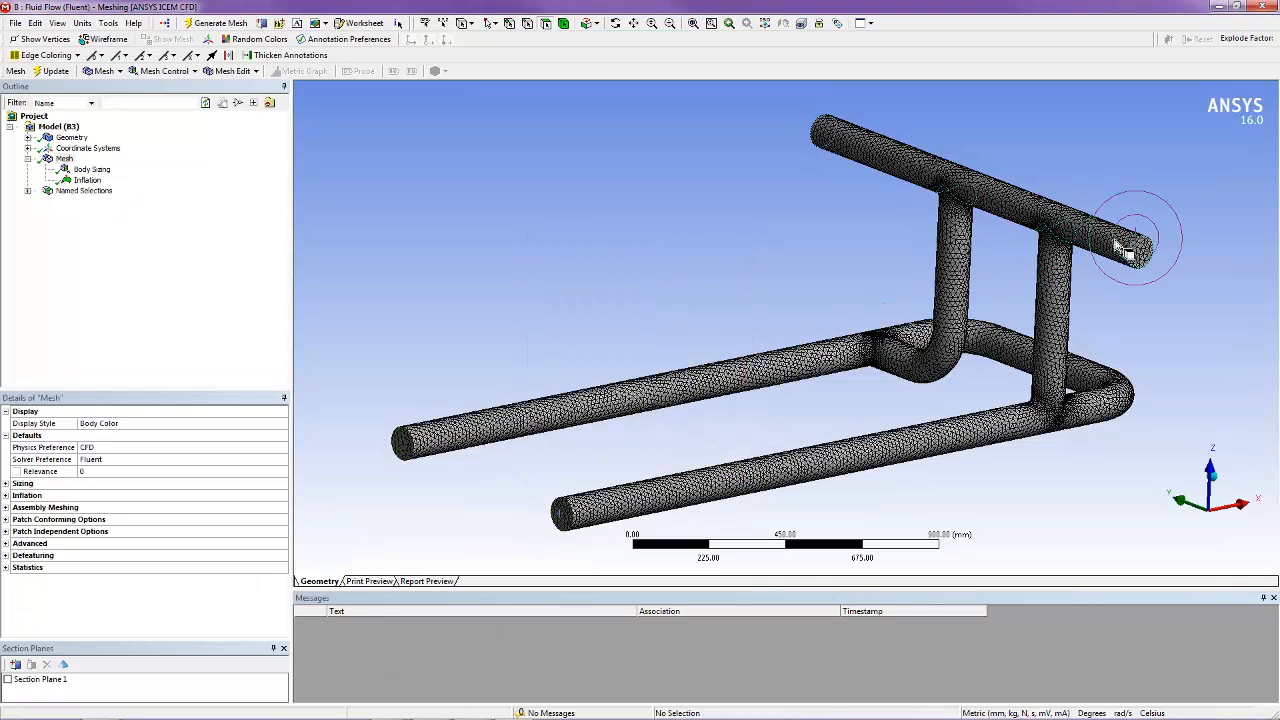
middle_drag(1140, 252, 900, 380)
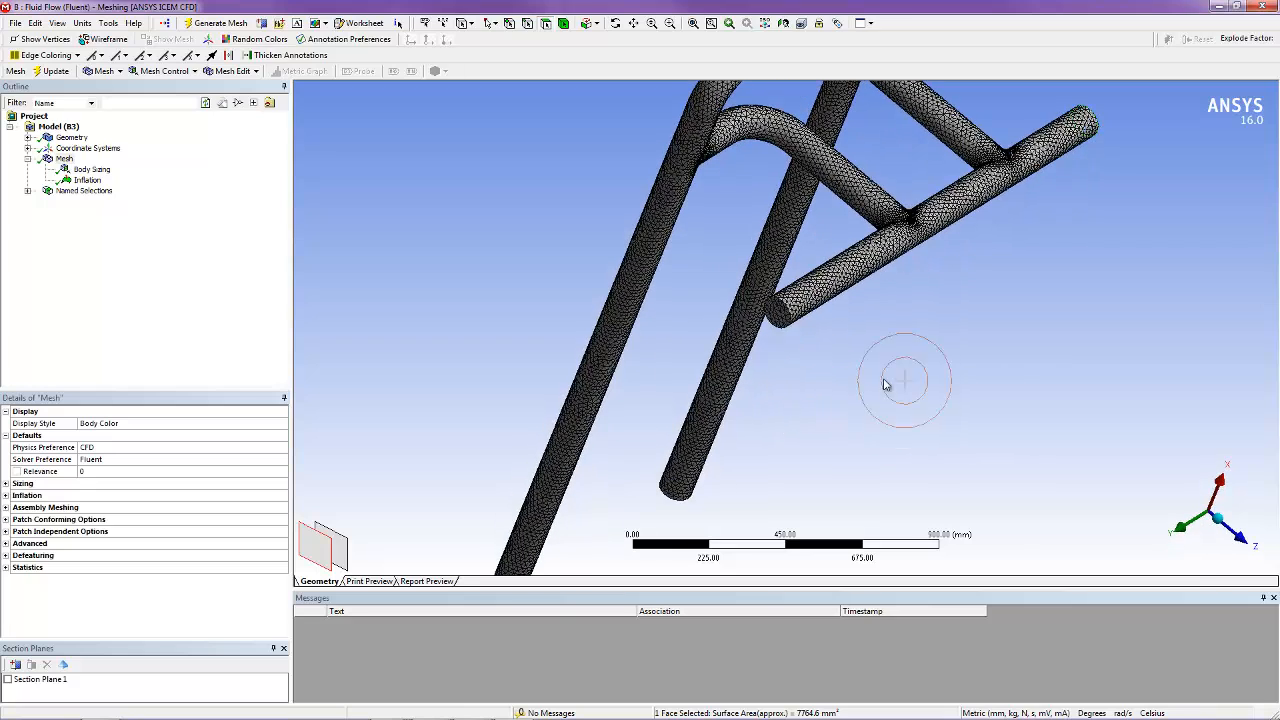
ctrl+click(784, 318)
right_click(778, 315)
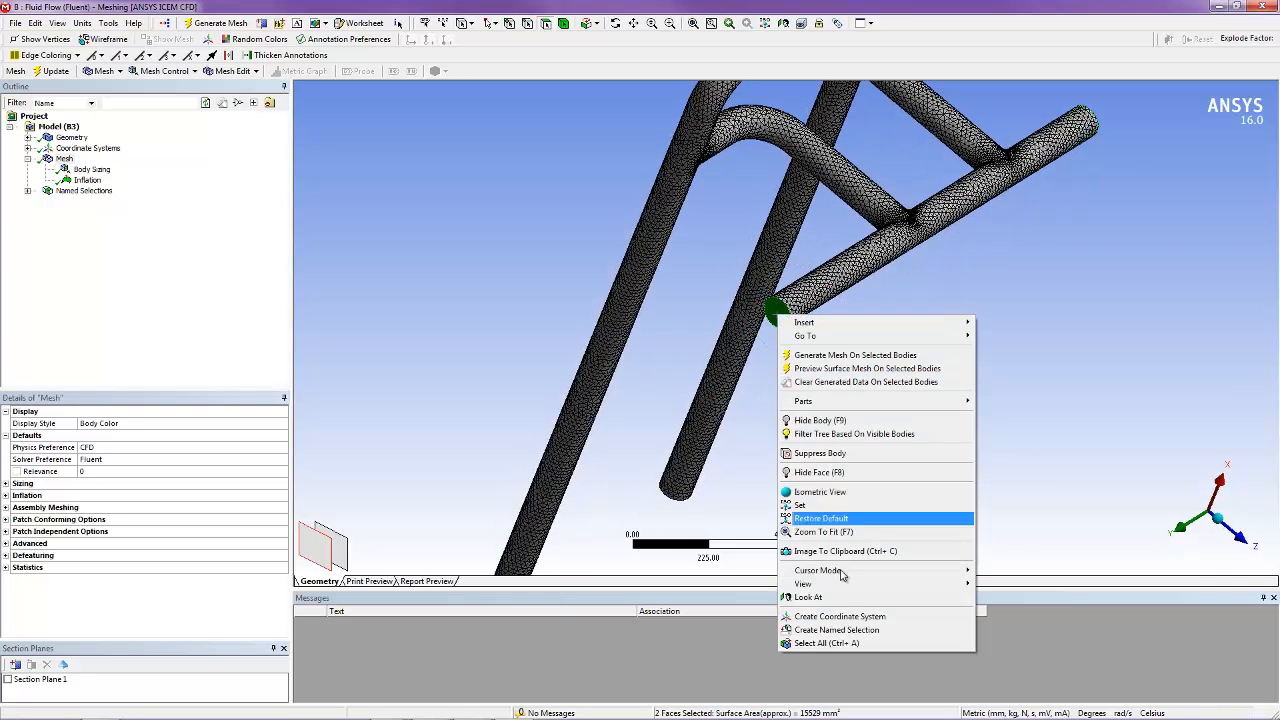
click(836, 630)
text(output)
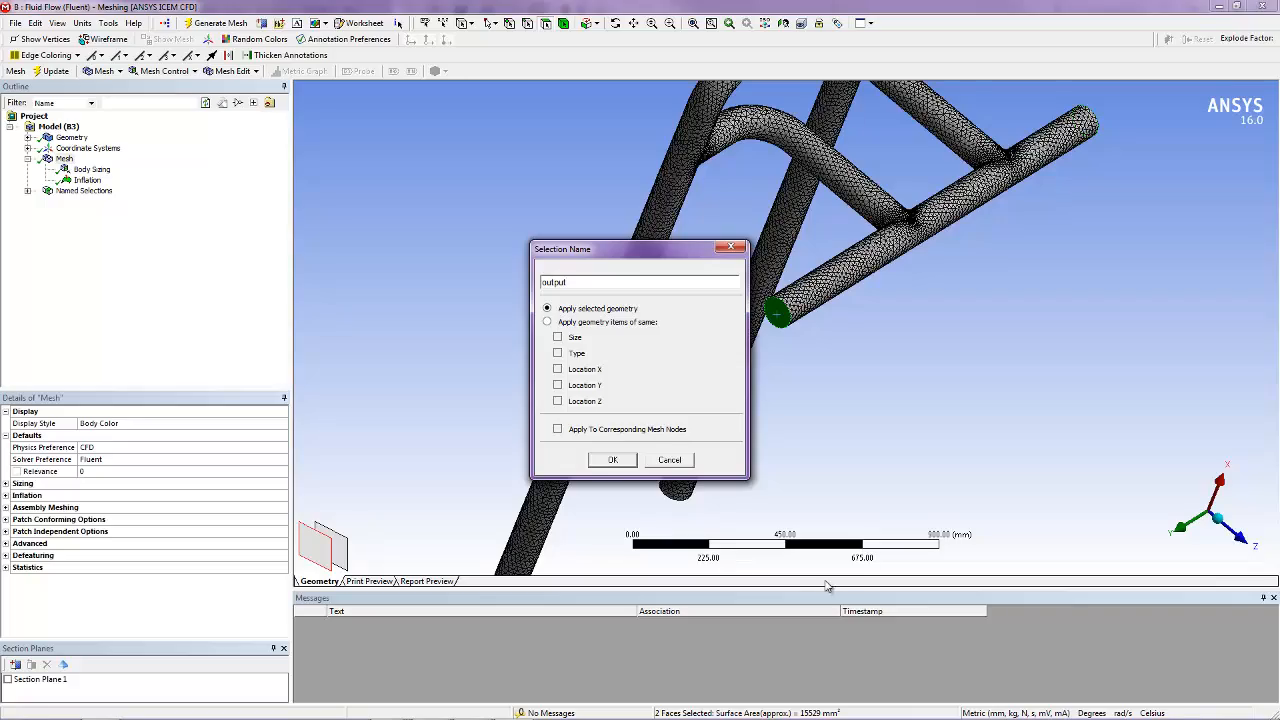
click(613, 459)
List the named selections and check which faces belong to "input"
mouse_move(757, 471)
middle_down()
mouse_move(814, 466)
mouse_move(743, 206)
mouse_move(737, 277)
mouse_move(663, 258)
mouse_move(694, 229)
mouse_move(640, 228)
middle_up()
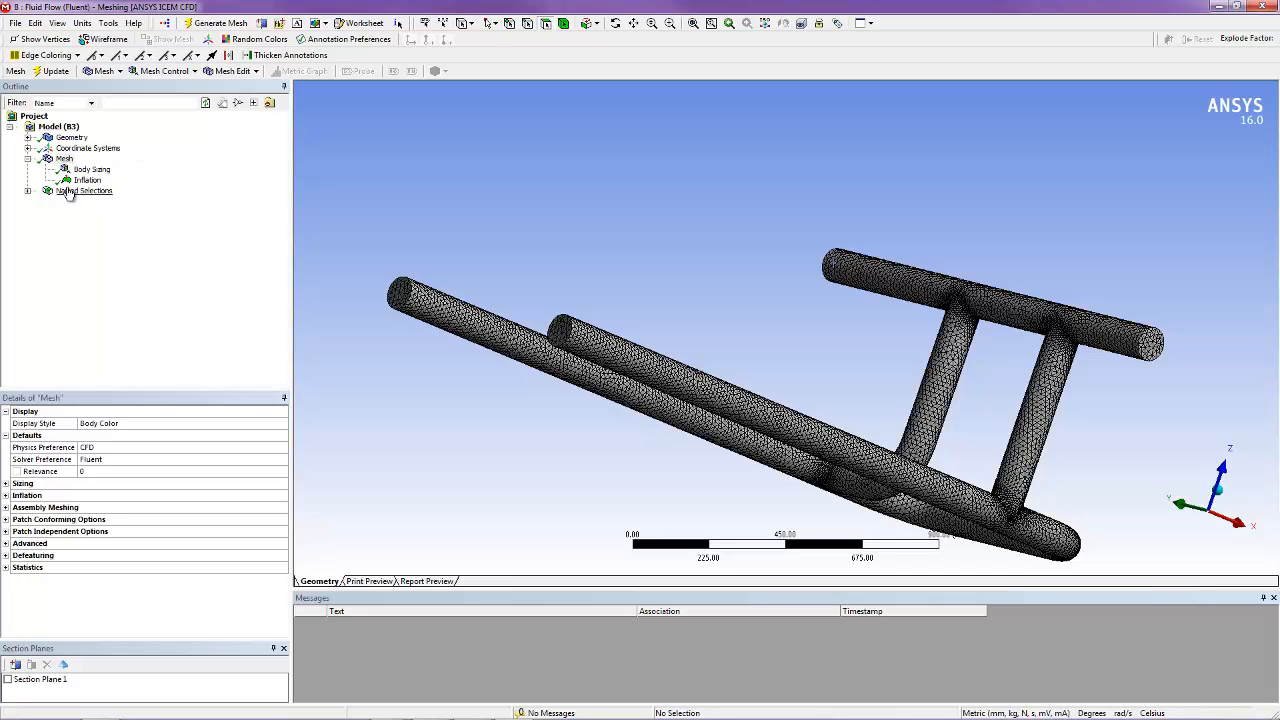
middle_drag(668, 242, 655, 285)
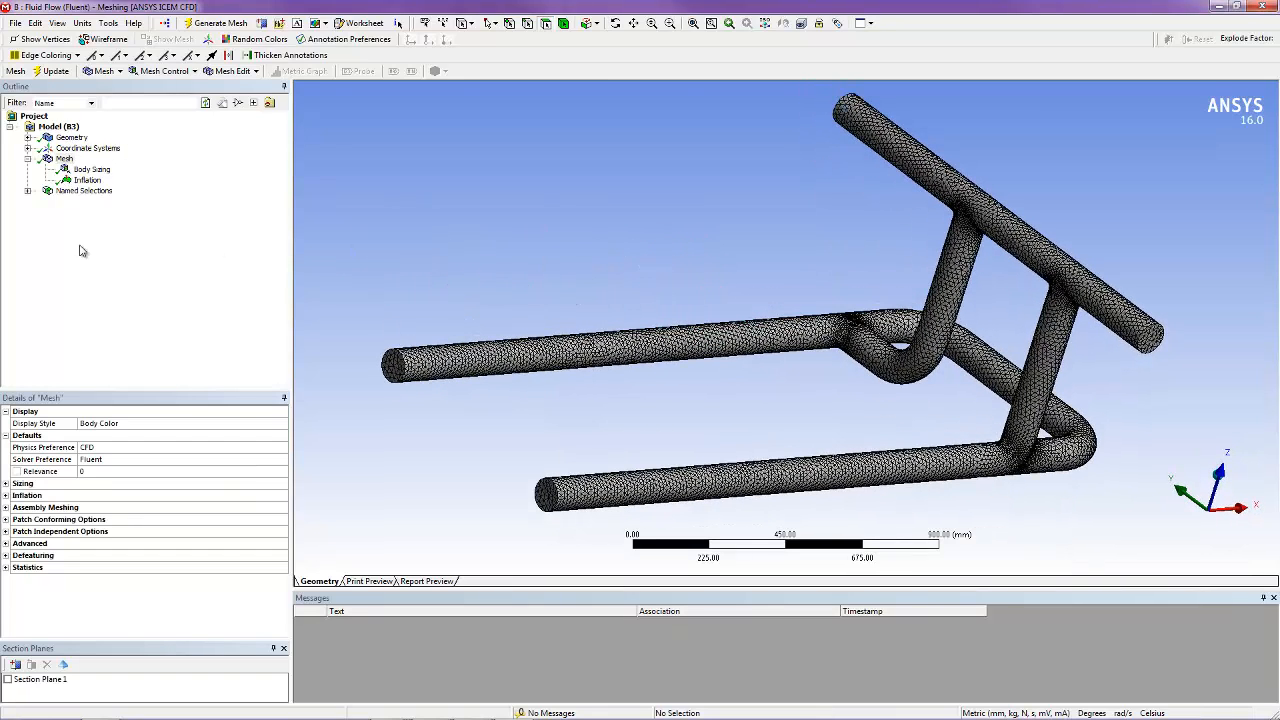
click(28, 191)
click(82, 201)
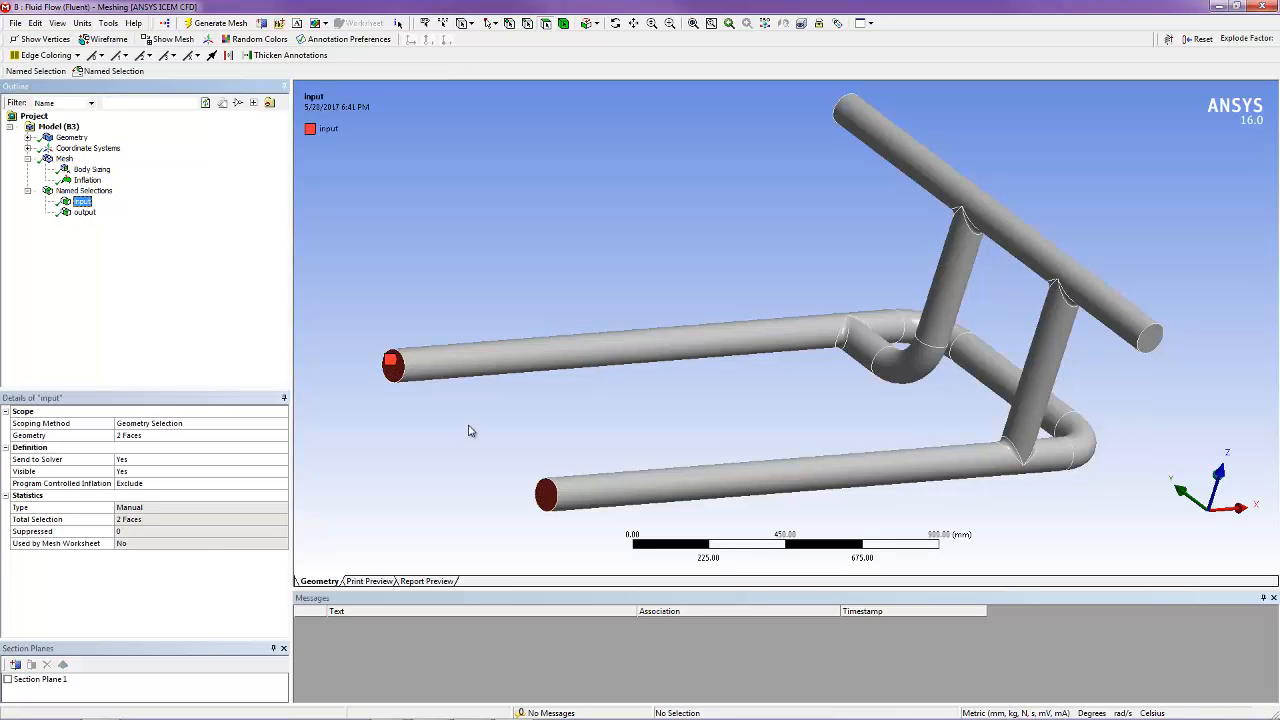
Check on the pipe model which faces belong to the "output" named selection
click(84, 212)
middle_drag(760, 286, 784, 308)
click(51, 287)
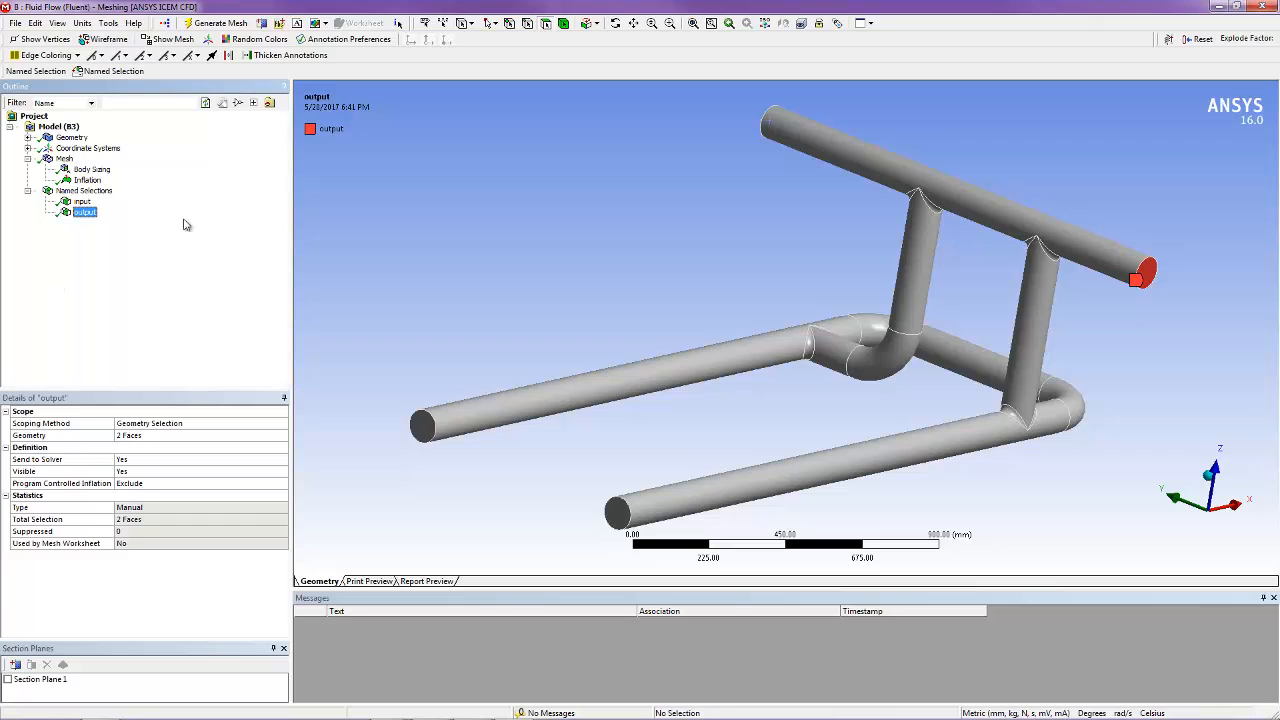
Return to the Workbench project schematic and update the Mesh component of the Fluid Flow (Fluent) system
click(1217, 7)
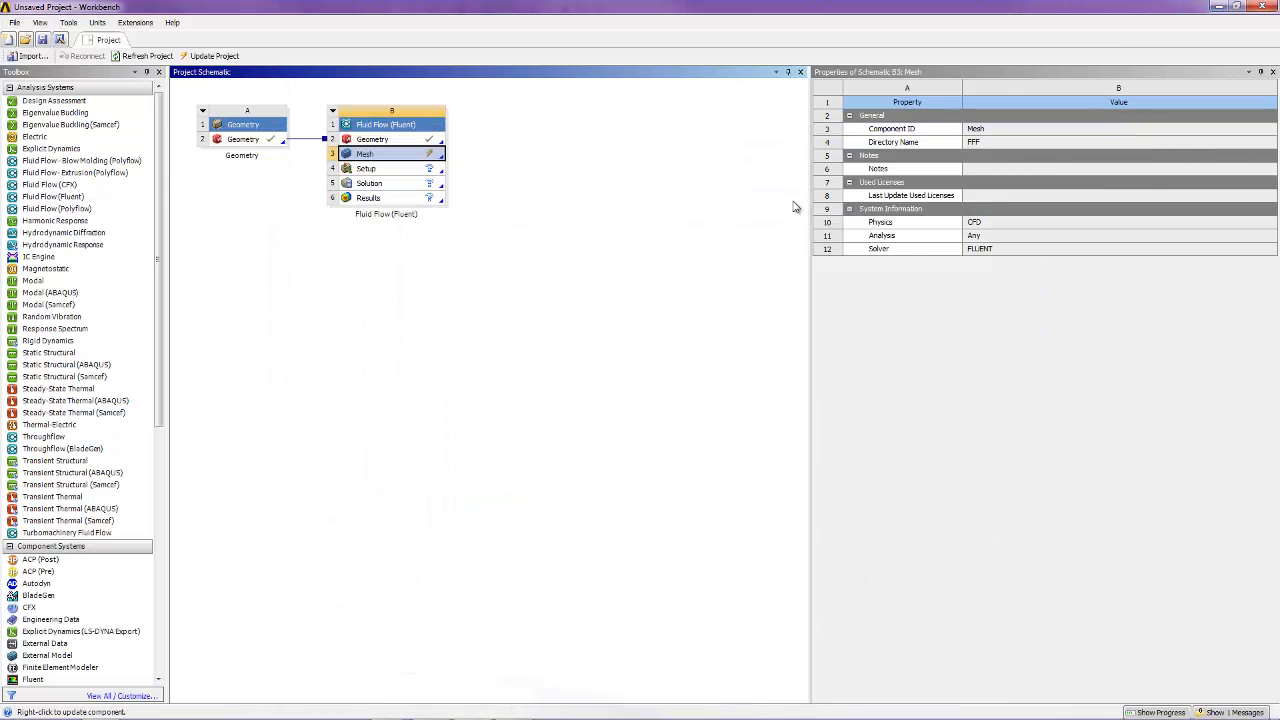
click(373, 156)
right_click(431, 154)
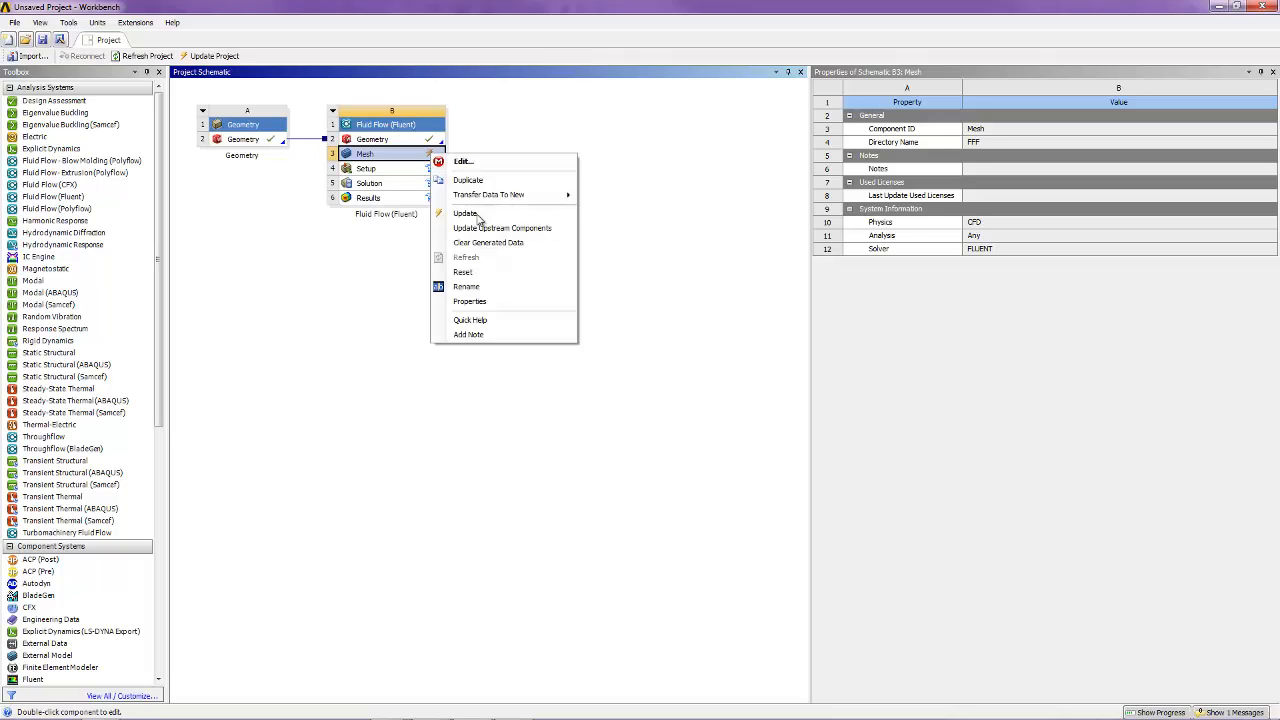
click(470, 214)
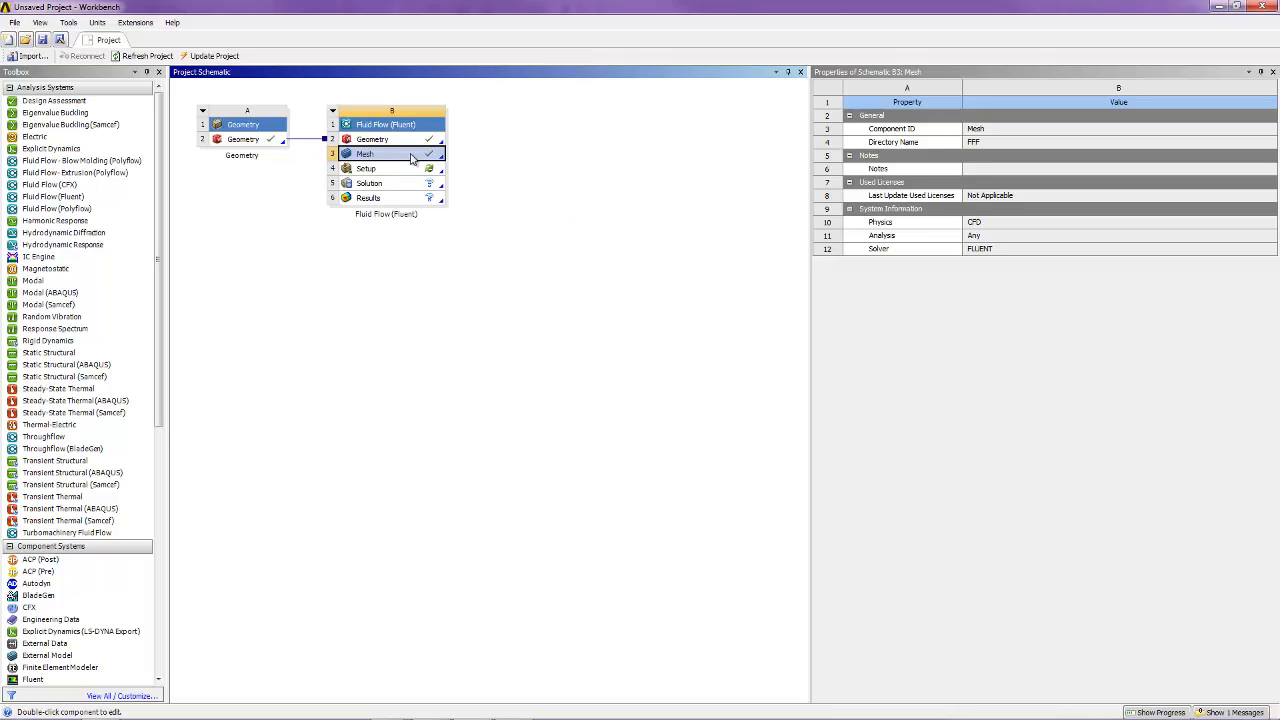
Open the Fluid Flow system's Setup in Fluent with single precision and serial processing, and maximize its window
click(368, 168)
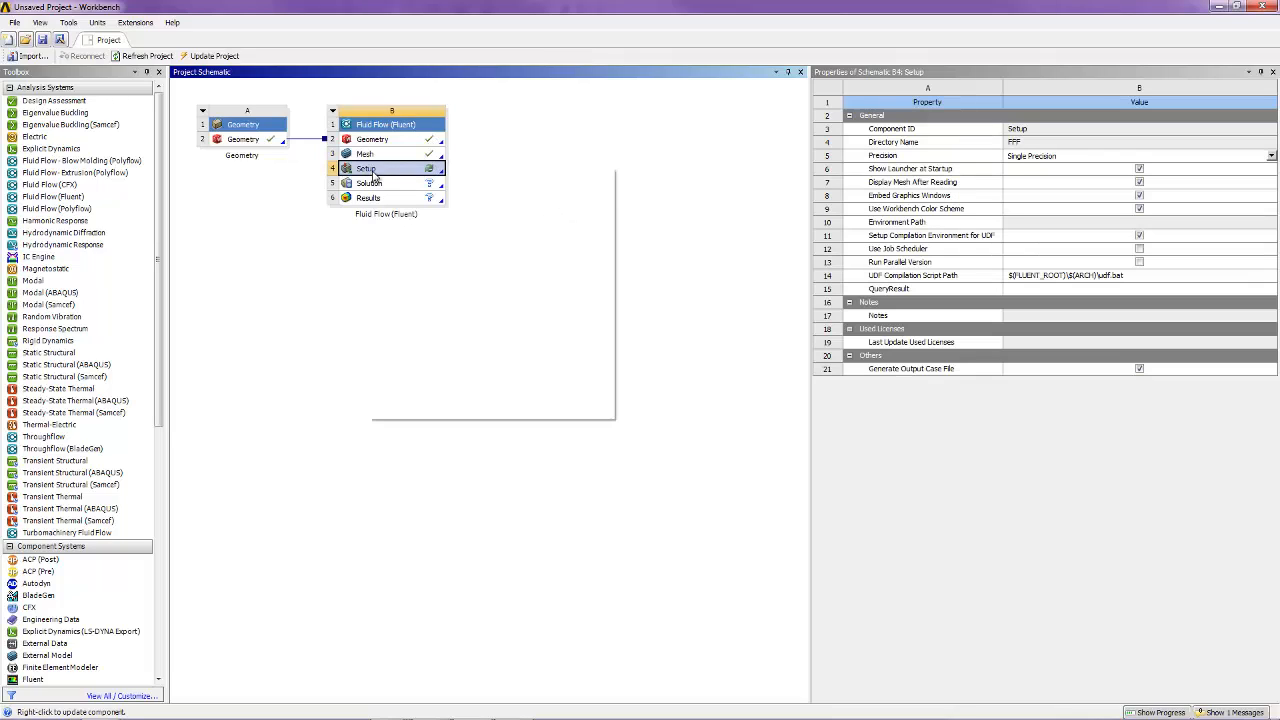
right_click(371, 170)
click(383, 176)
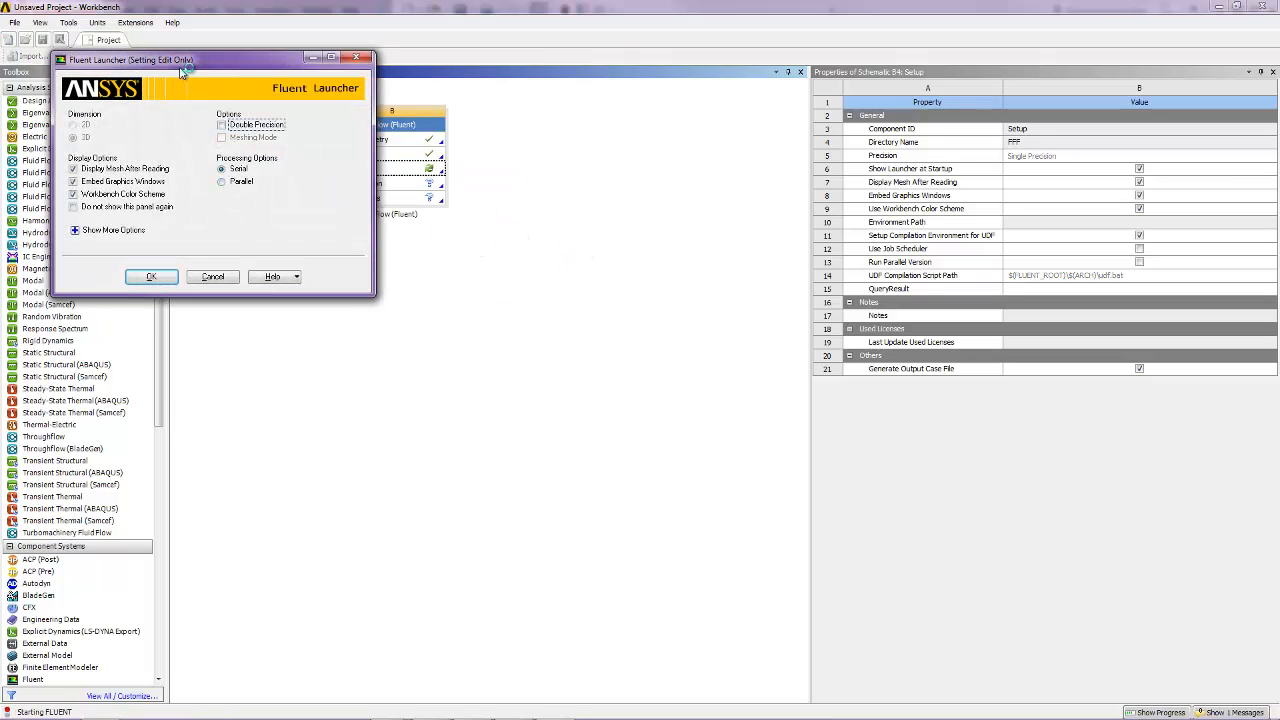
drag(190, 72, 446, 269)
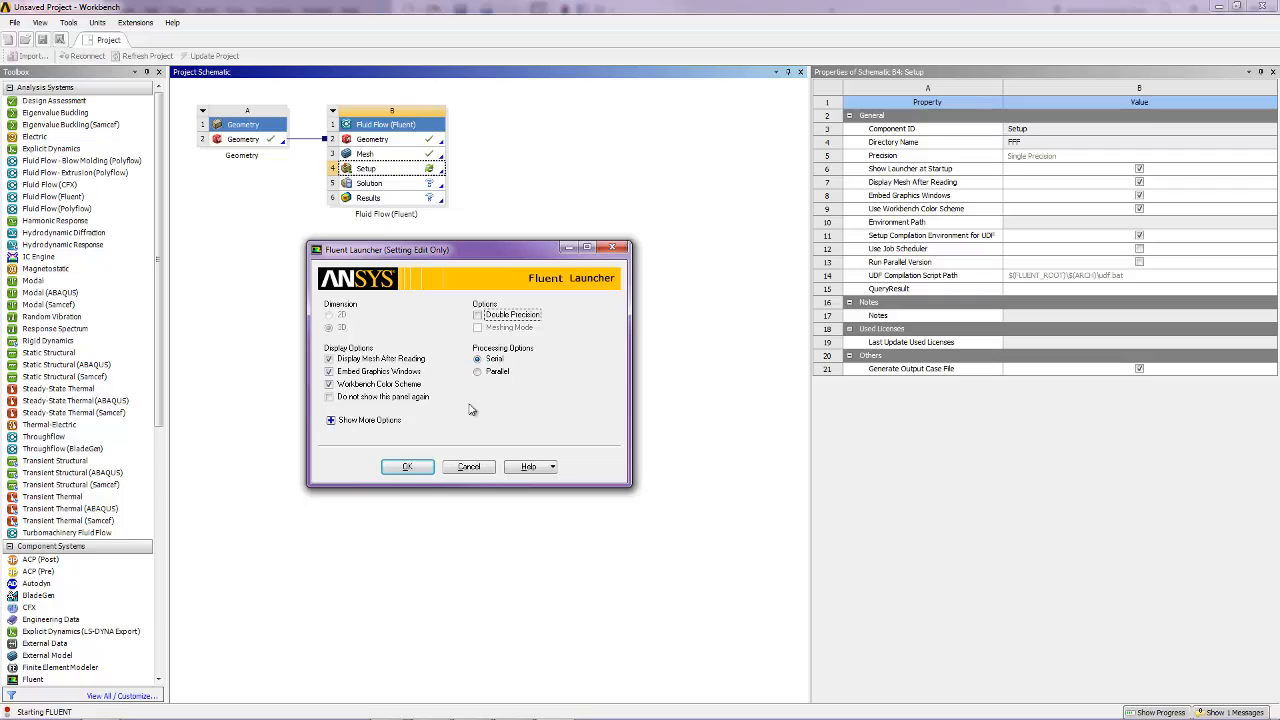
click(408, 467)
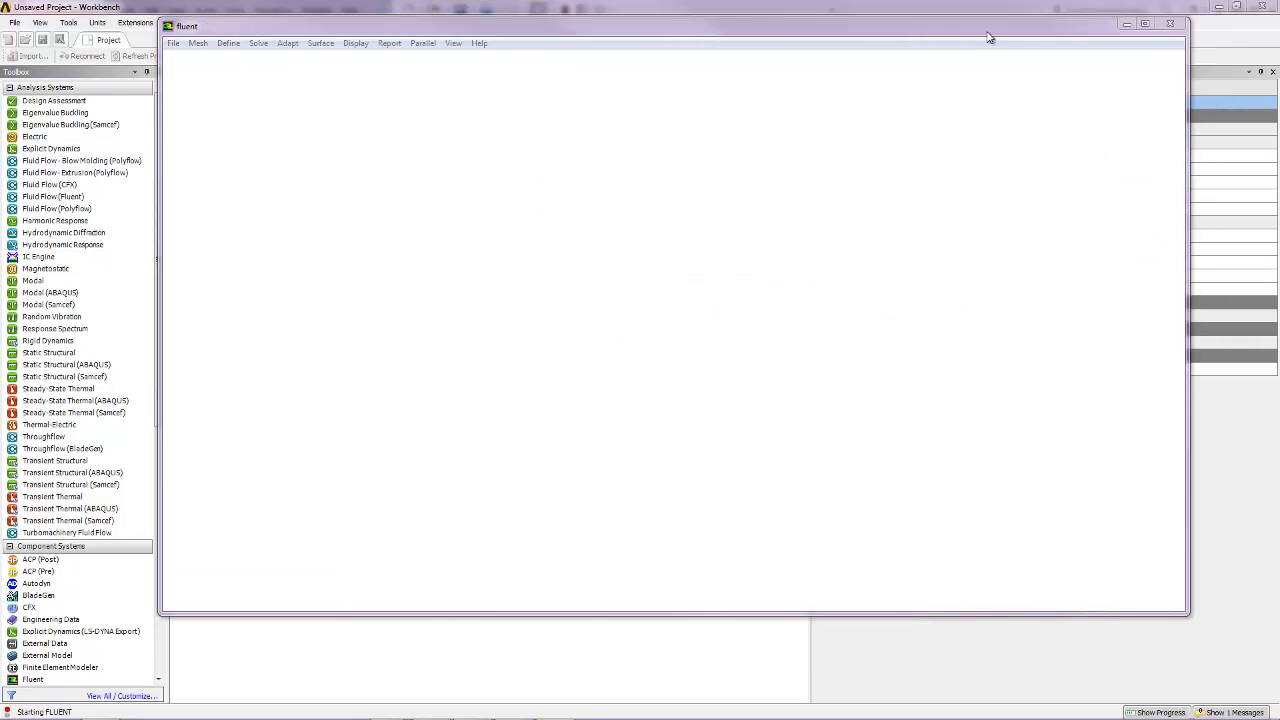
click(1145, 23)
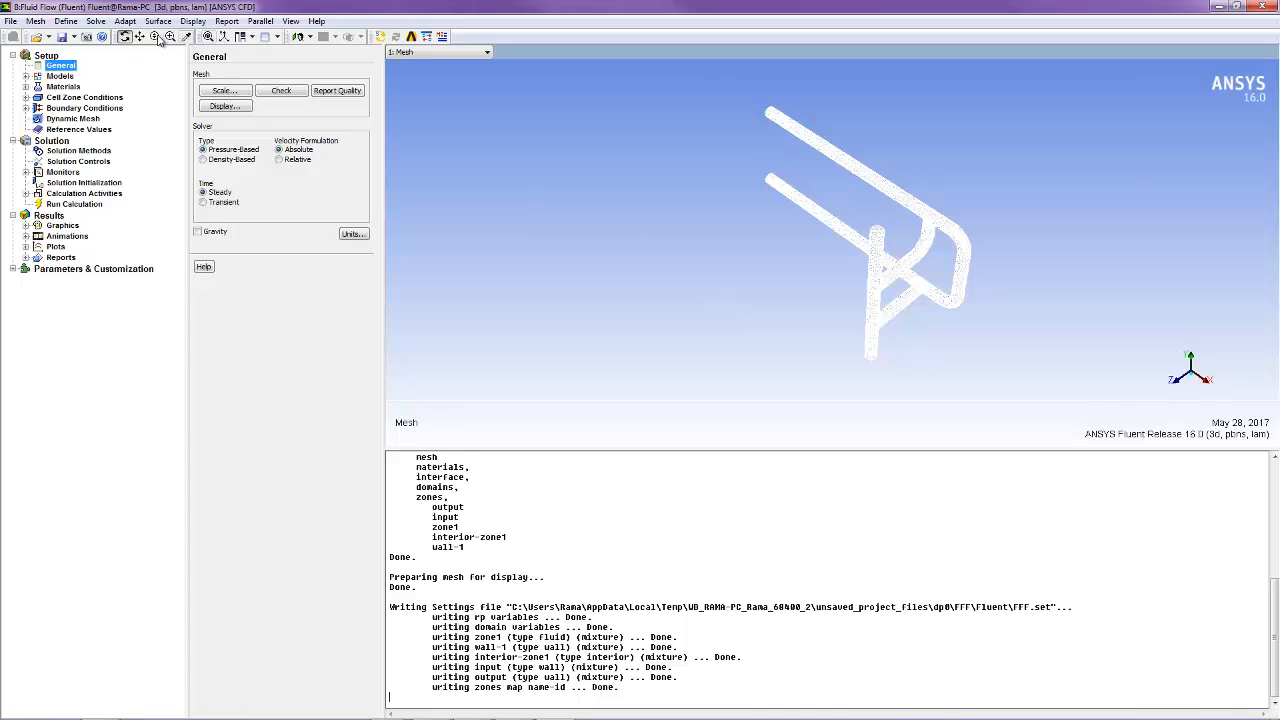
Enable gravity in the general solver settings and open the Z gravitational acceleration for editing
drag(790, 304, 1159, 76)
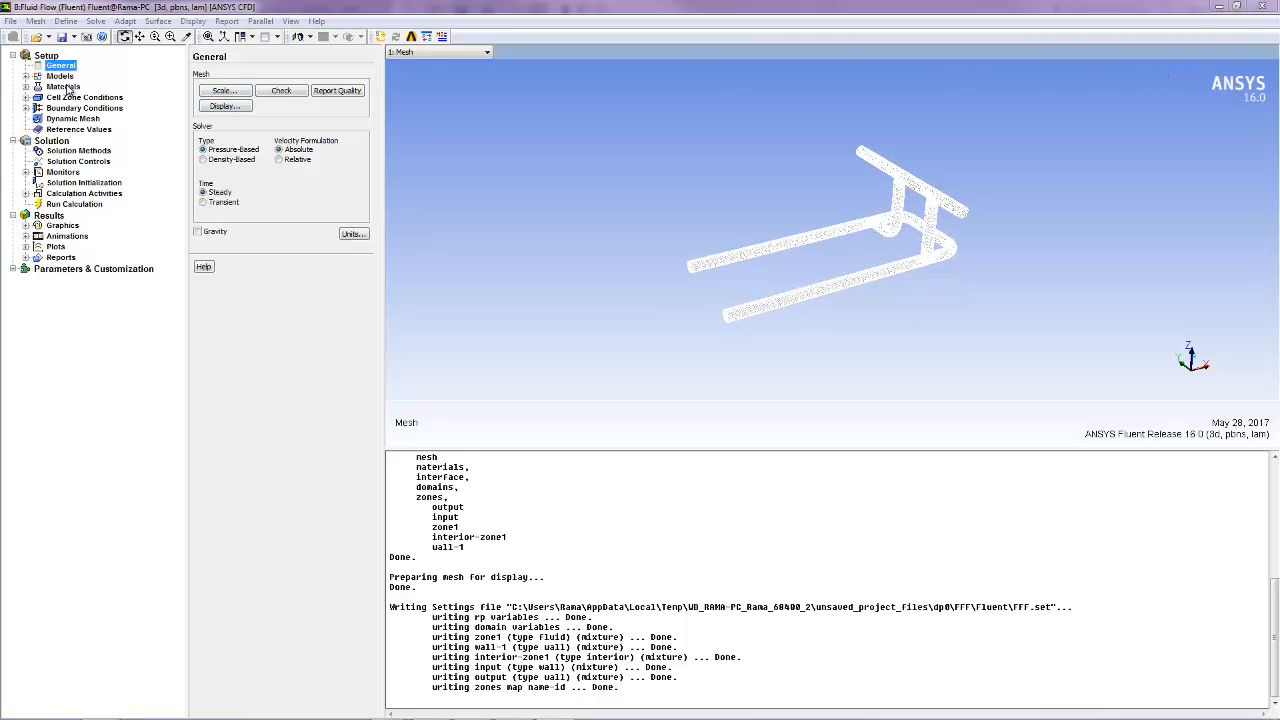
click(47, 56)
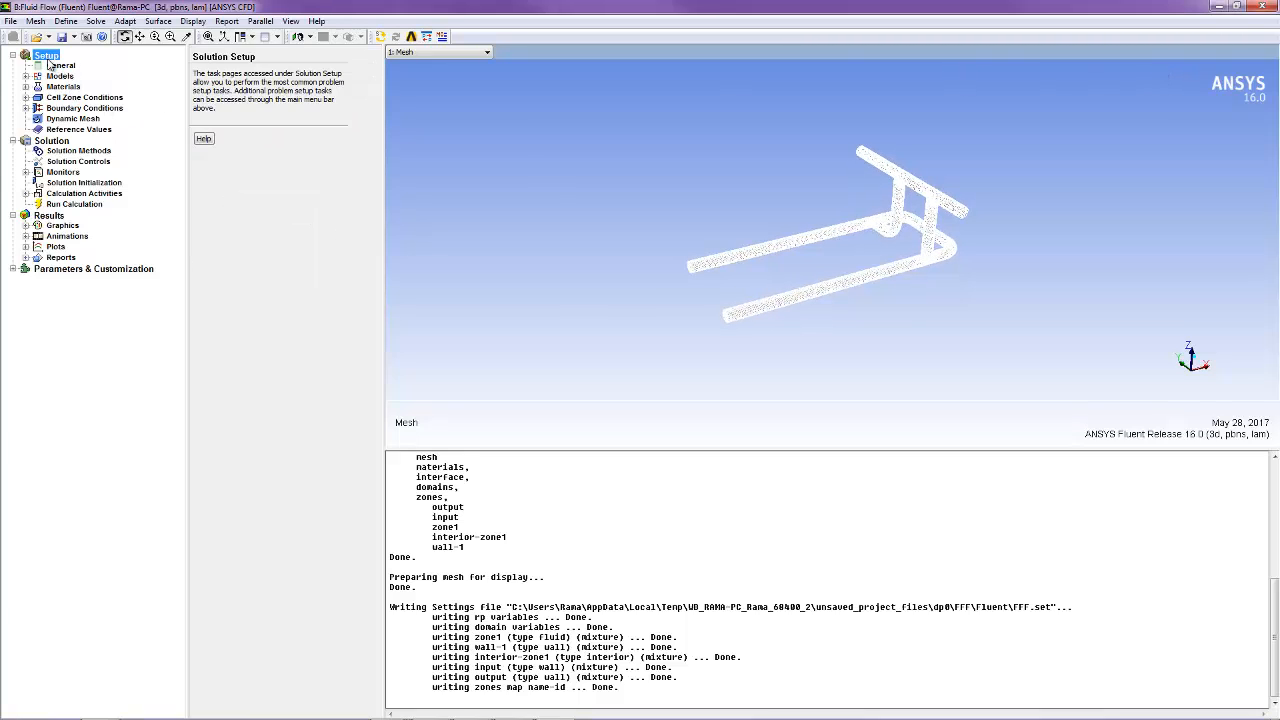
click(60, 66)
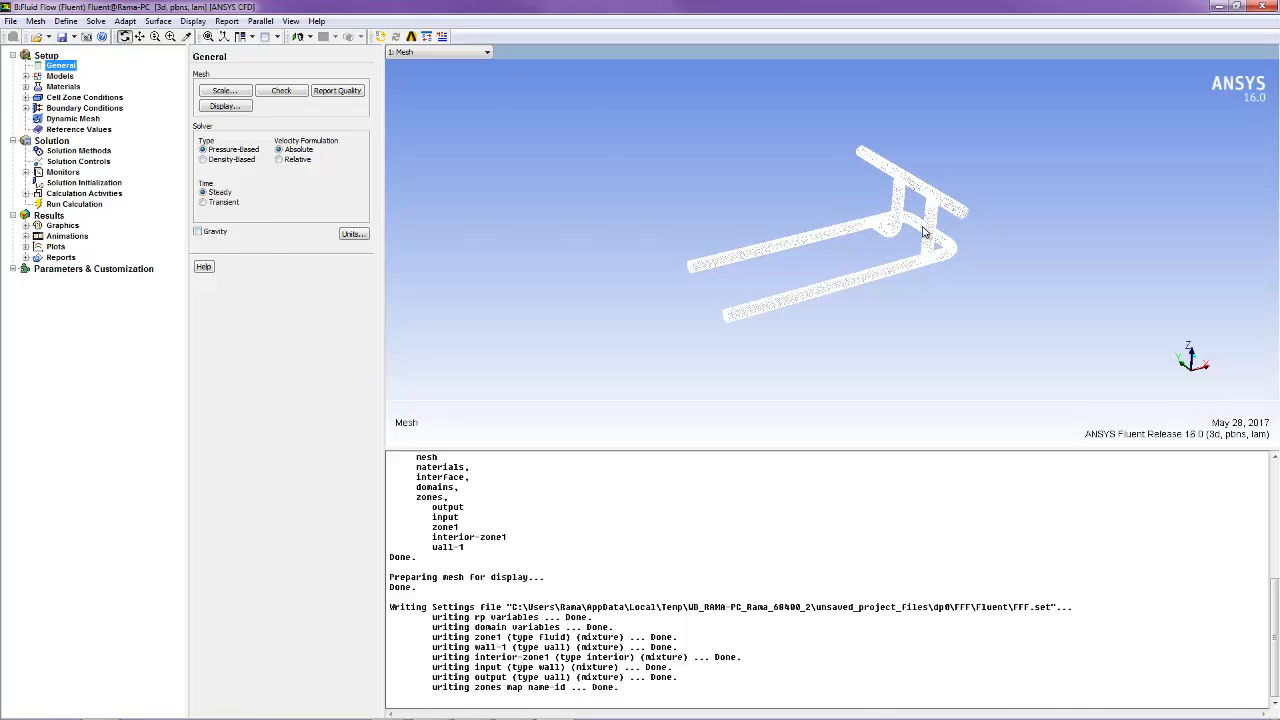
click(197, 231)
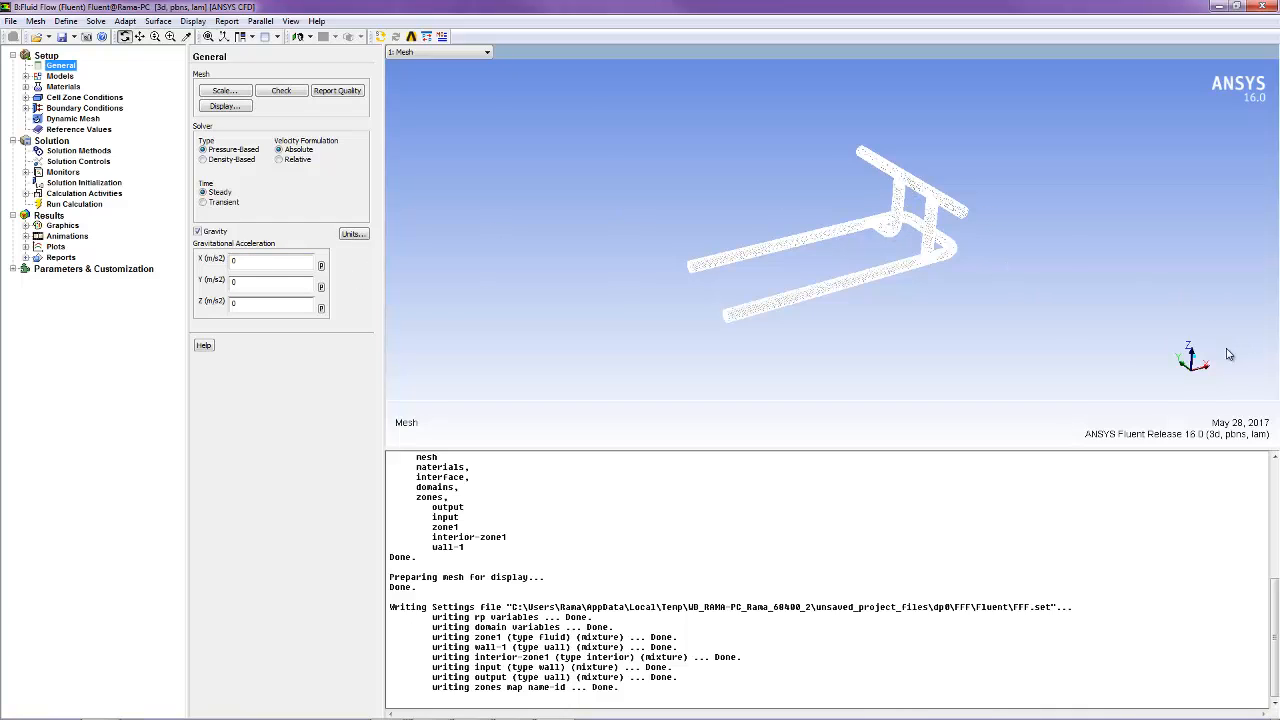
double_click(262, 303)
Set the viscous model to Realizable k-epsilon with Standard Wall Functions
click(58, 77)
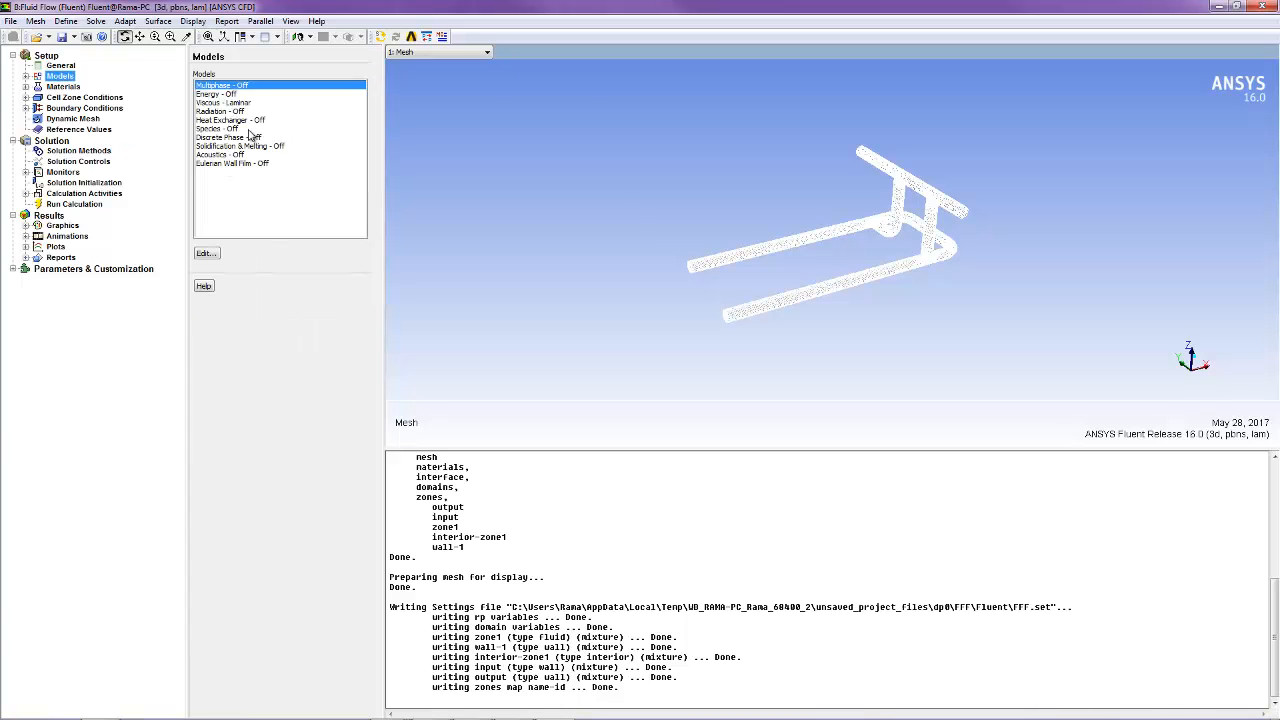
click(224, 95)
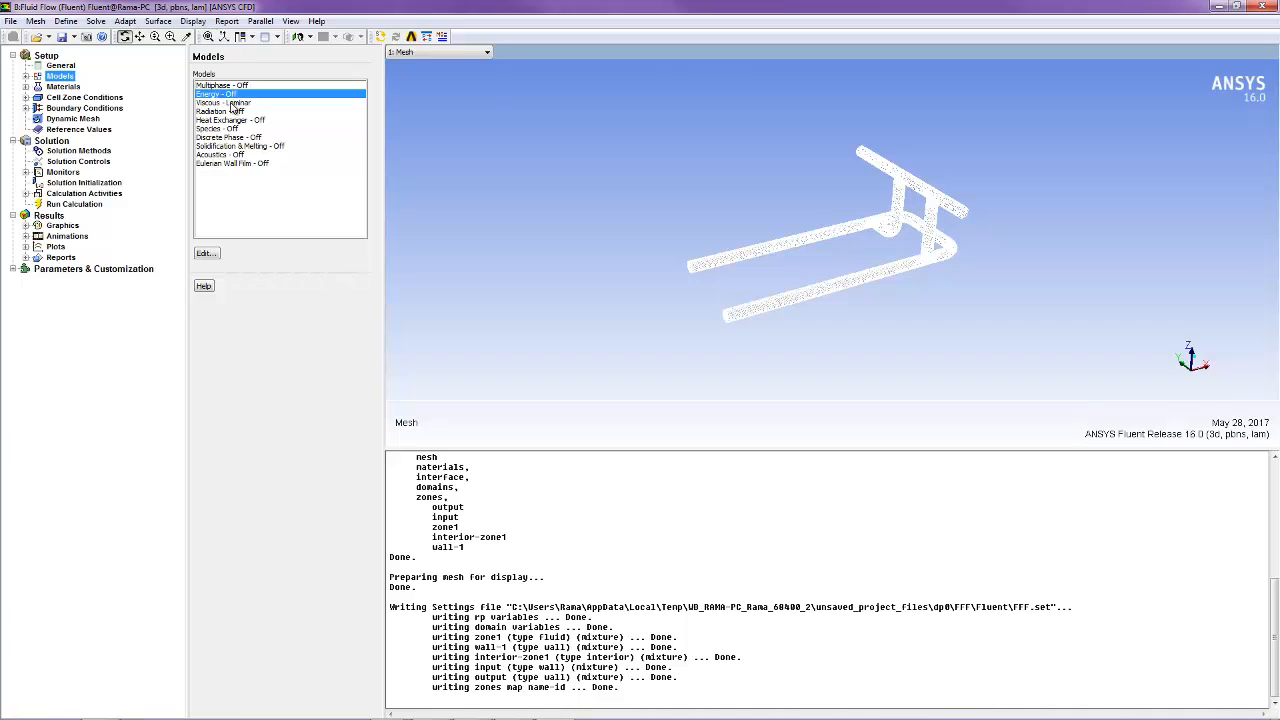
click(236, 103)
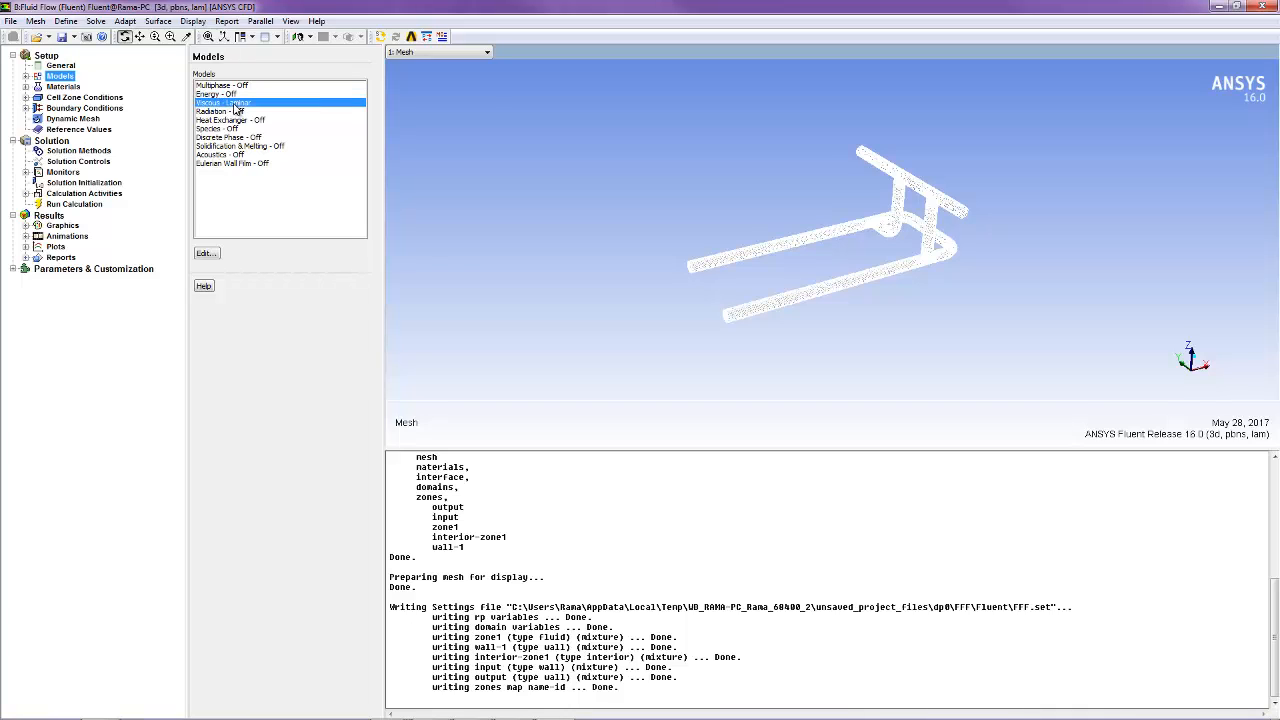
double_click(236, 107)
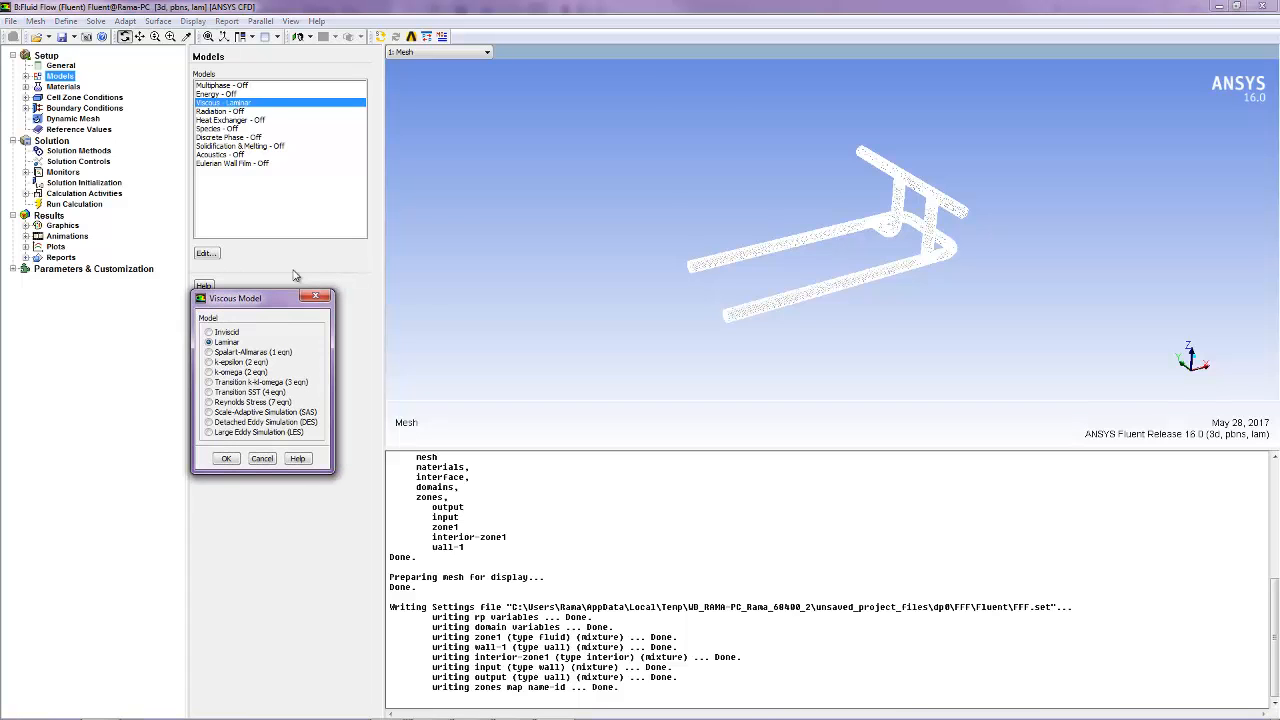
drag(280, 276, 327, 221)
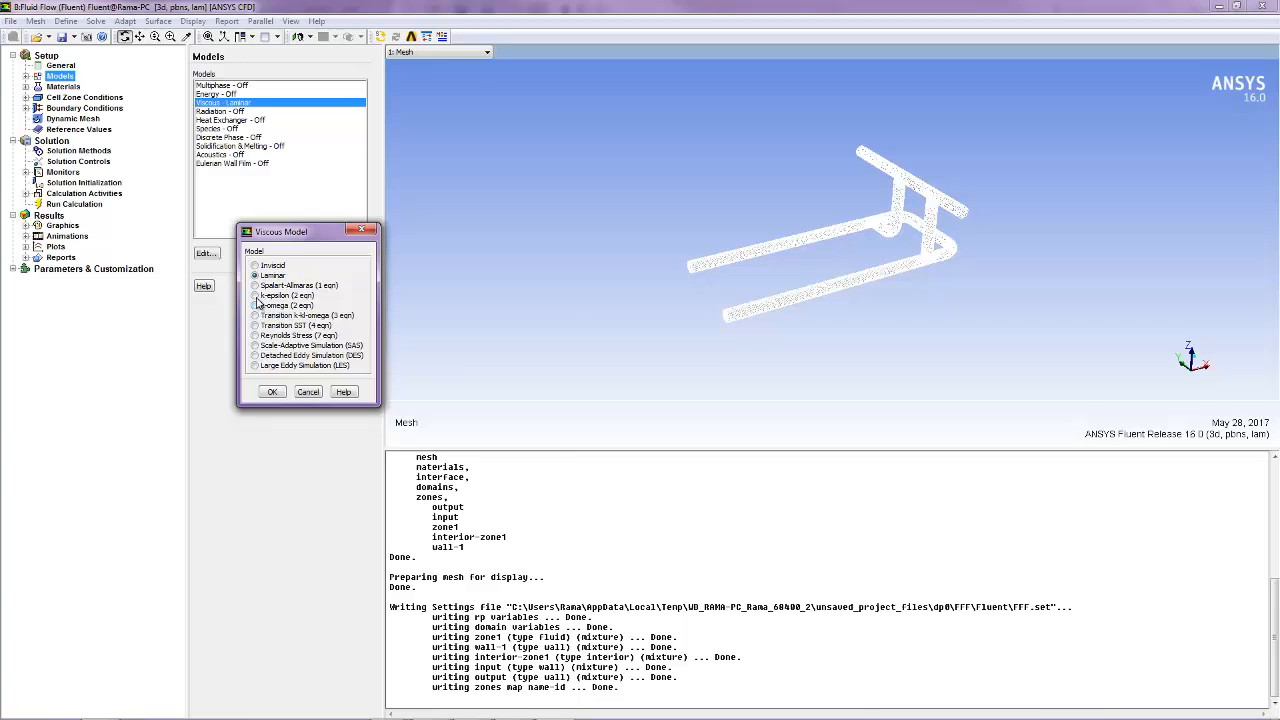
click(266, 296)
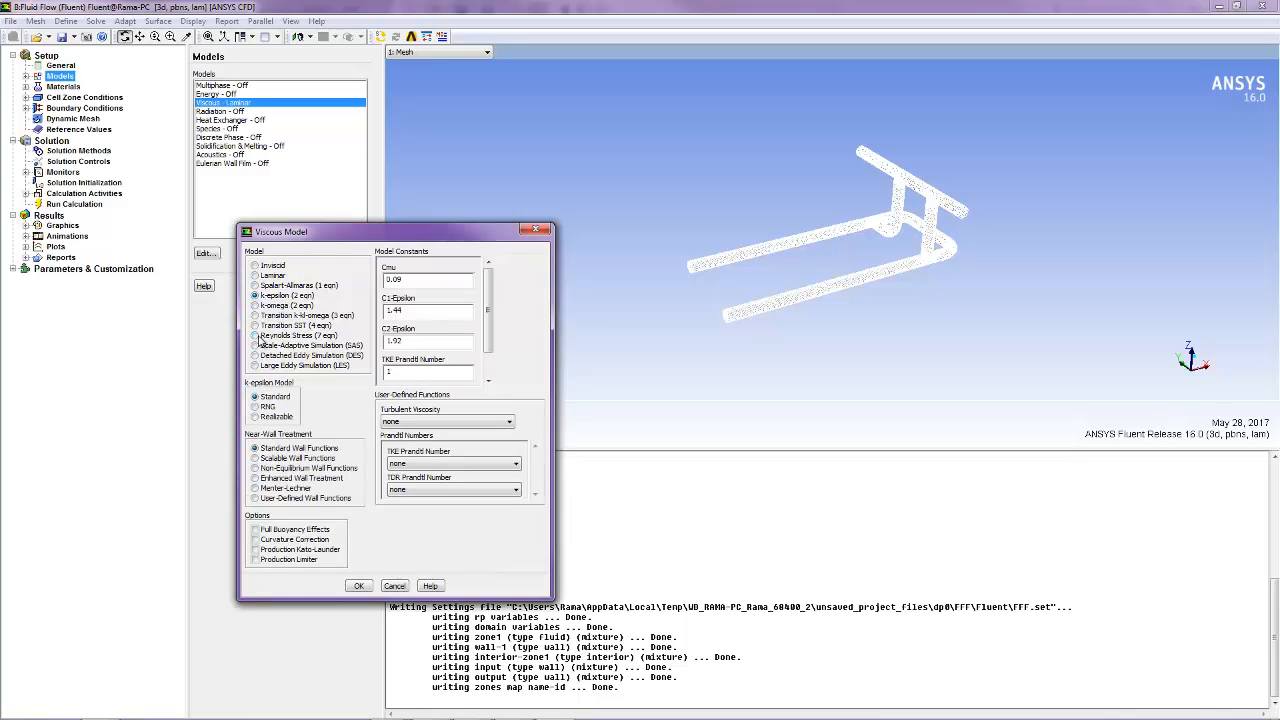
click(255, 417)
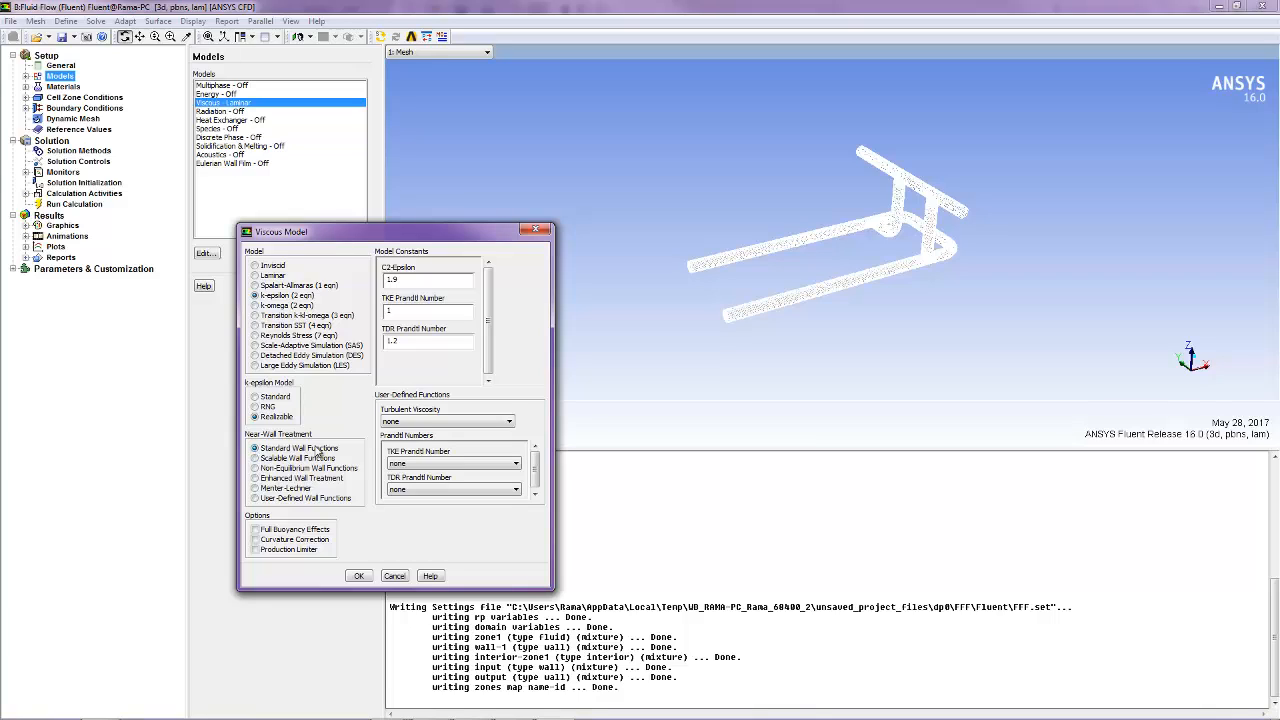
click(258, 460)
click(255, 448)
click(359, 576)
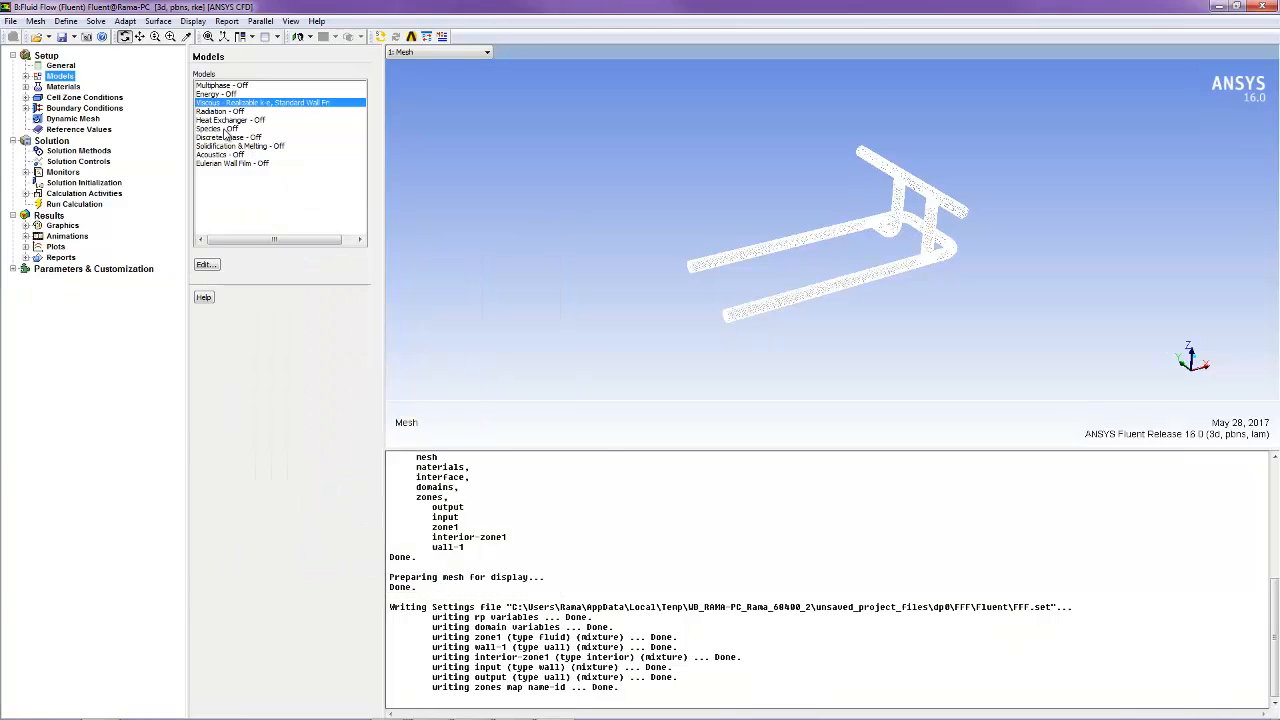
Configure the discrete phase model with continuous phase interaction, a maximum of 2500 tracking steps and the Erosion/Accretion option
click(224, 138)
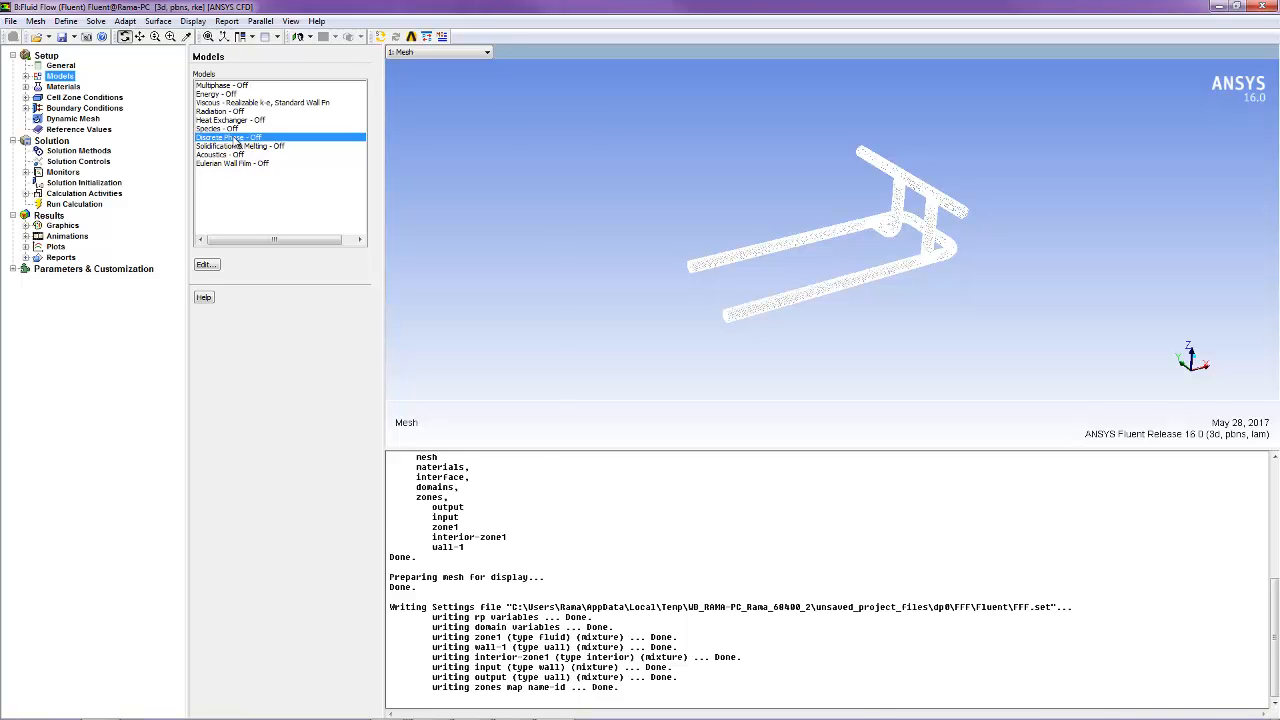
double_click(234, 139)
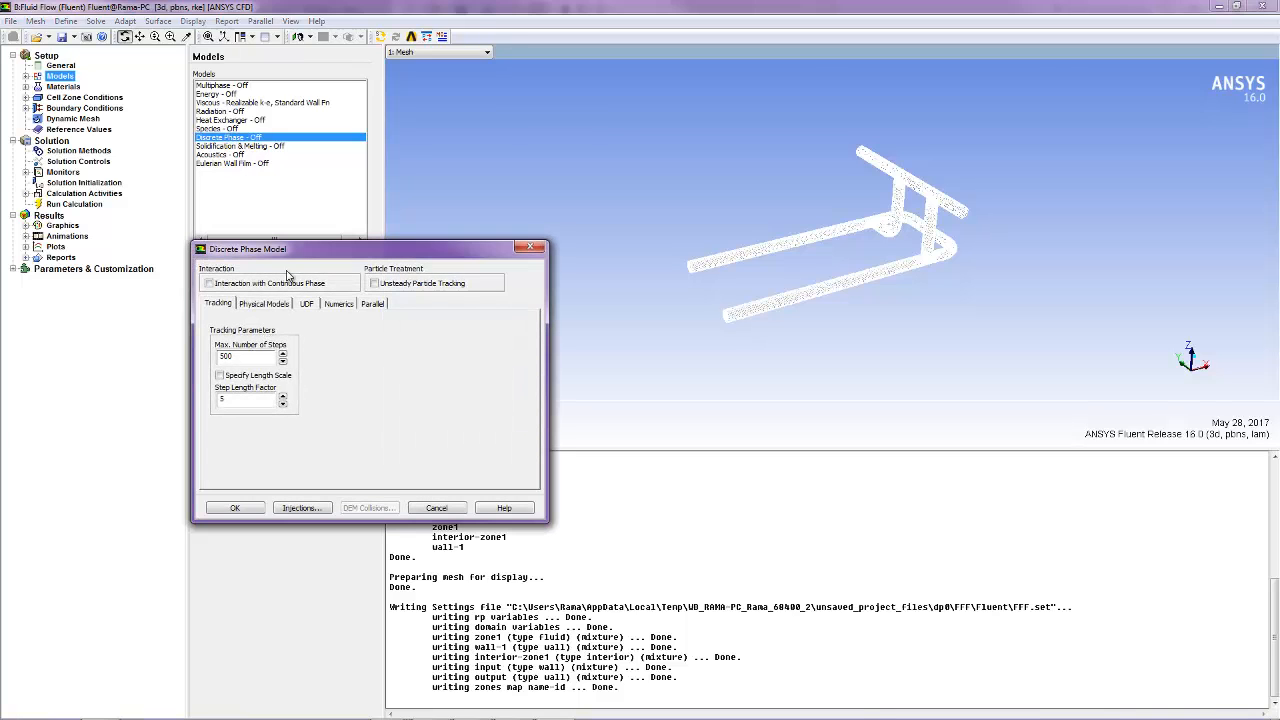
drag(308, 250, 334, 193)
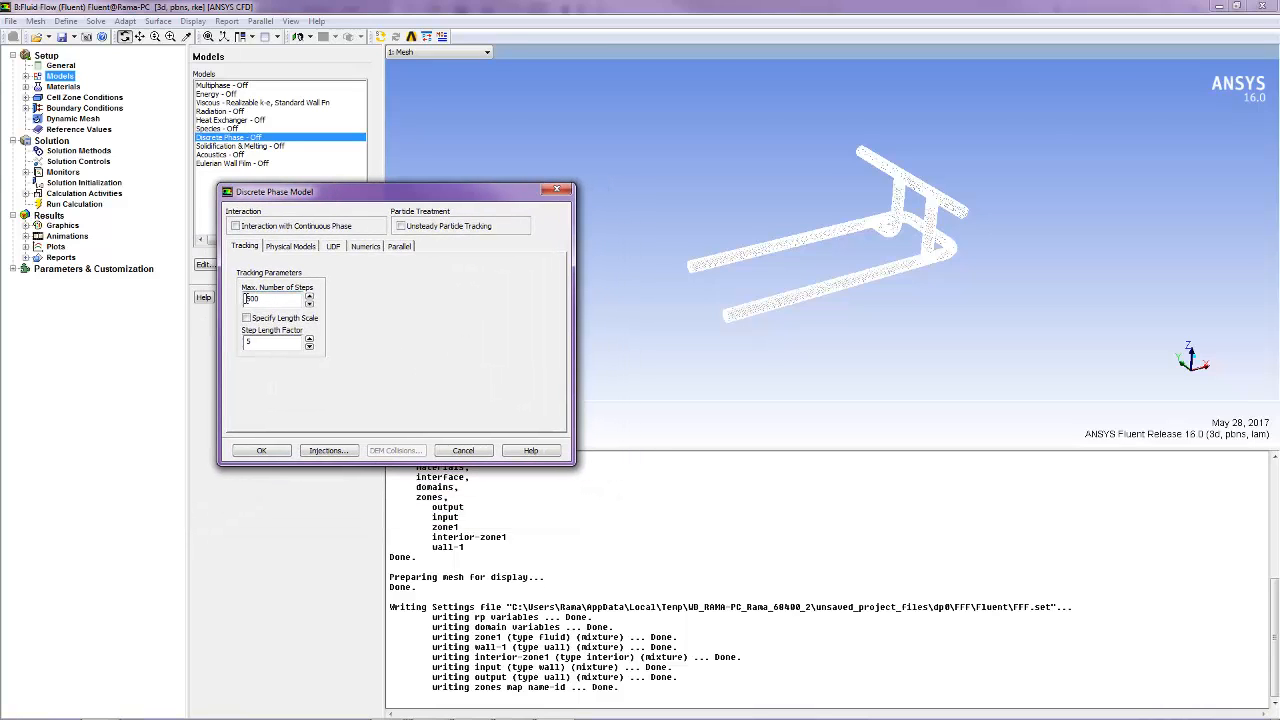
click(236, 226)
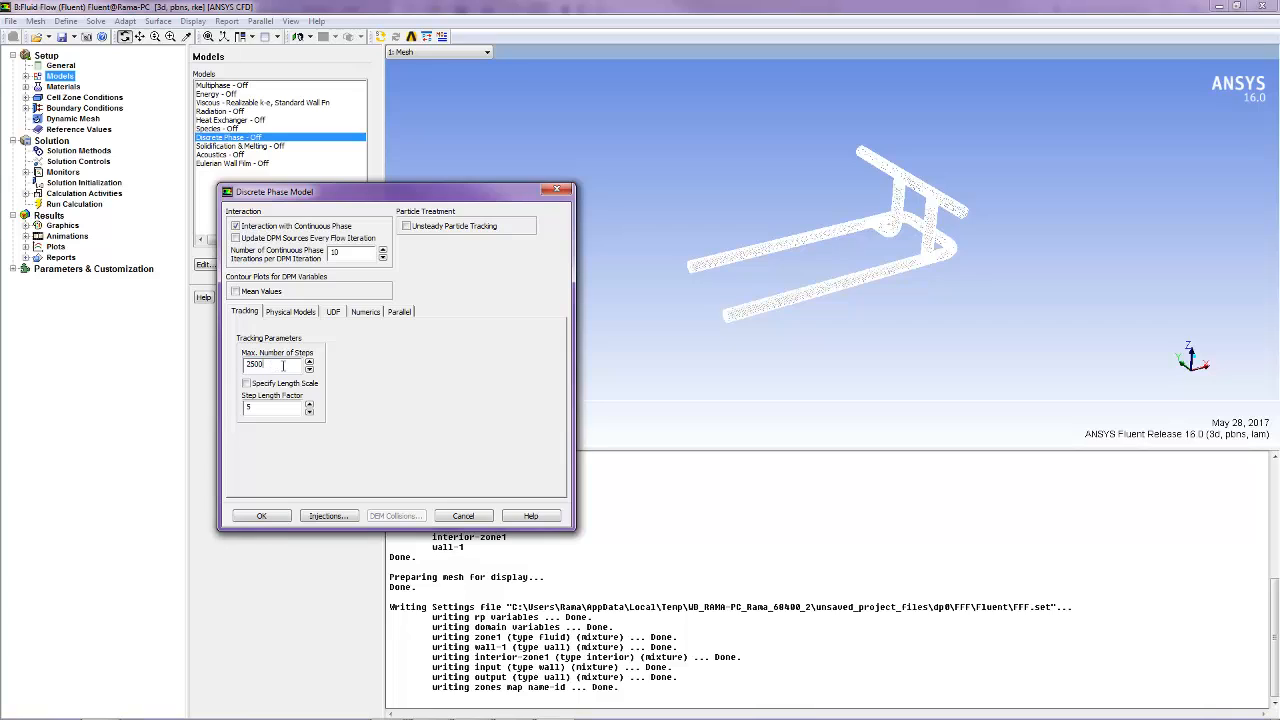
click(295, 312)
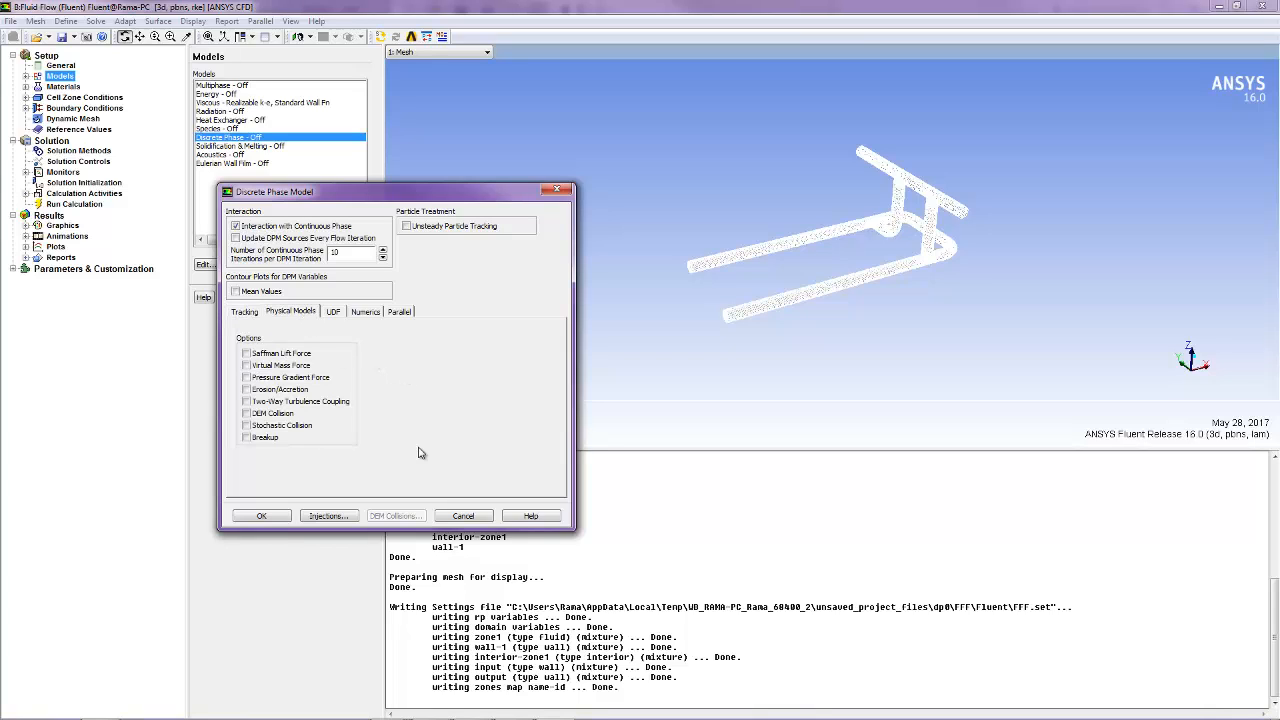
click(247, 390)
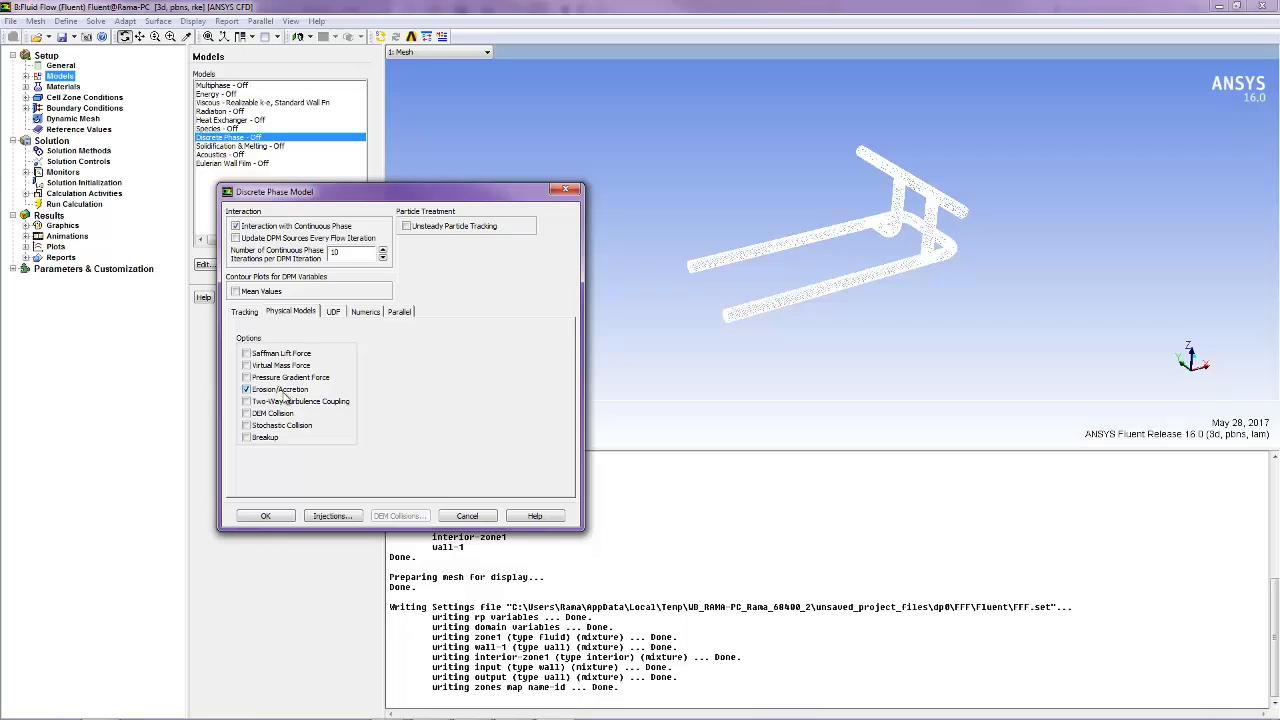
Create a discrete phase injection of type surface that releases particles from the input surface
click(330, 516)
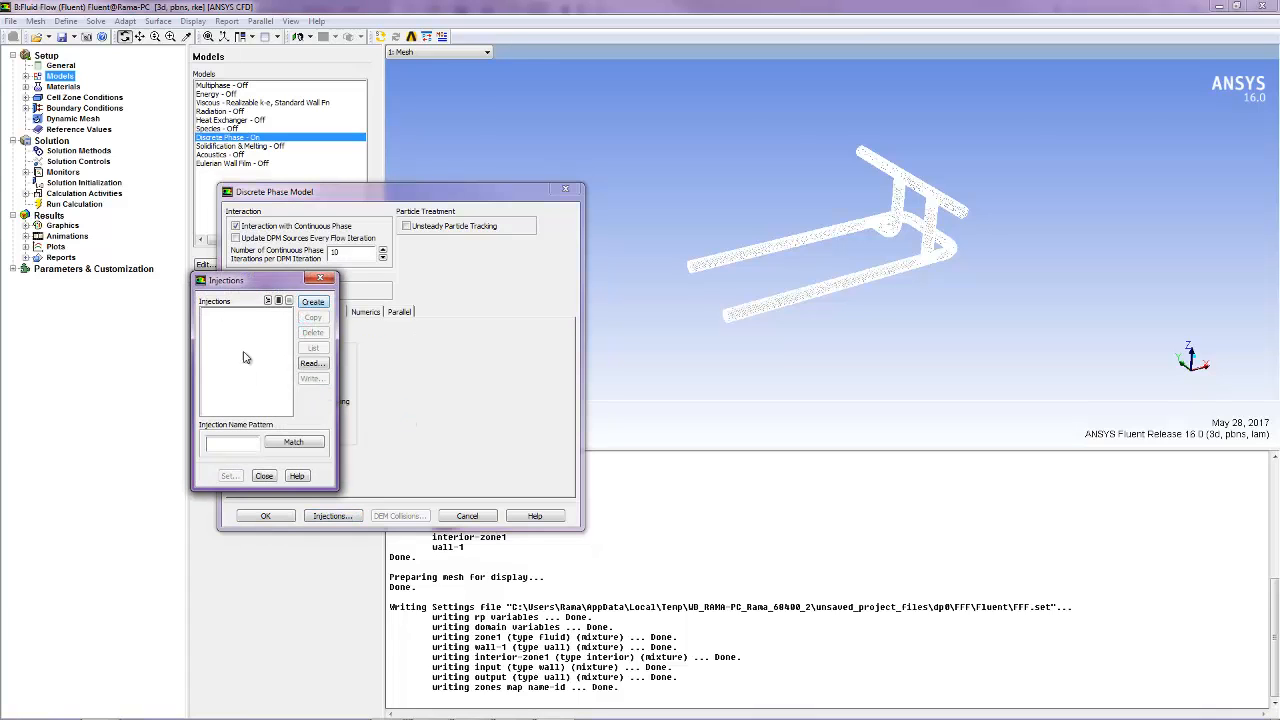
click(316, 302)
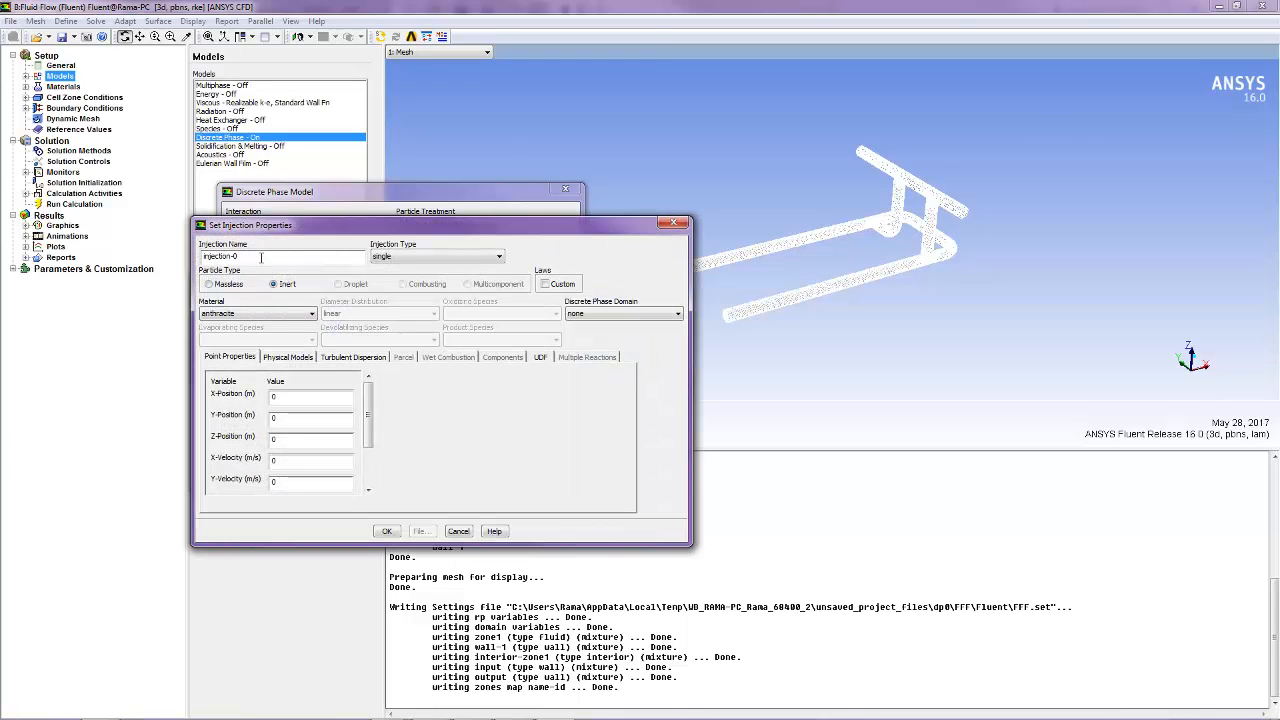
click(395, 258)
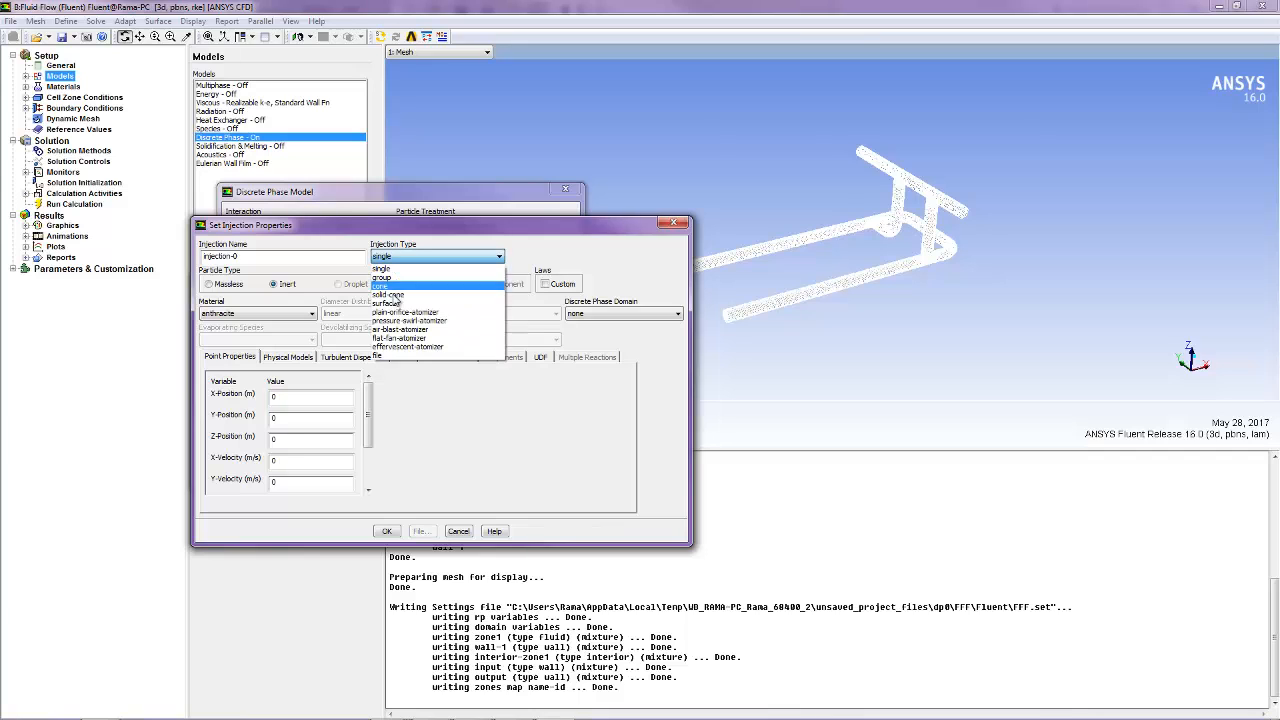
click(398, 305)
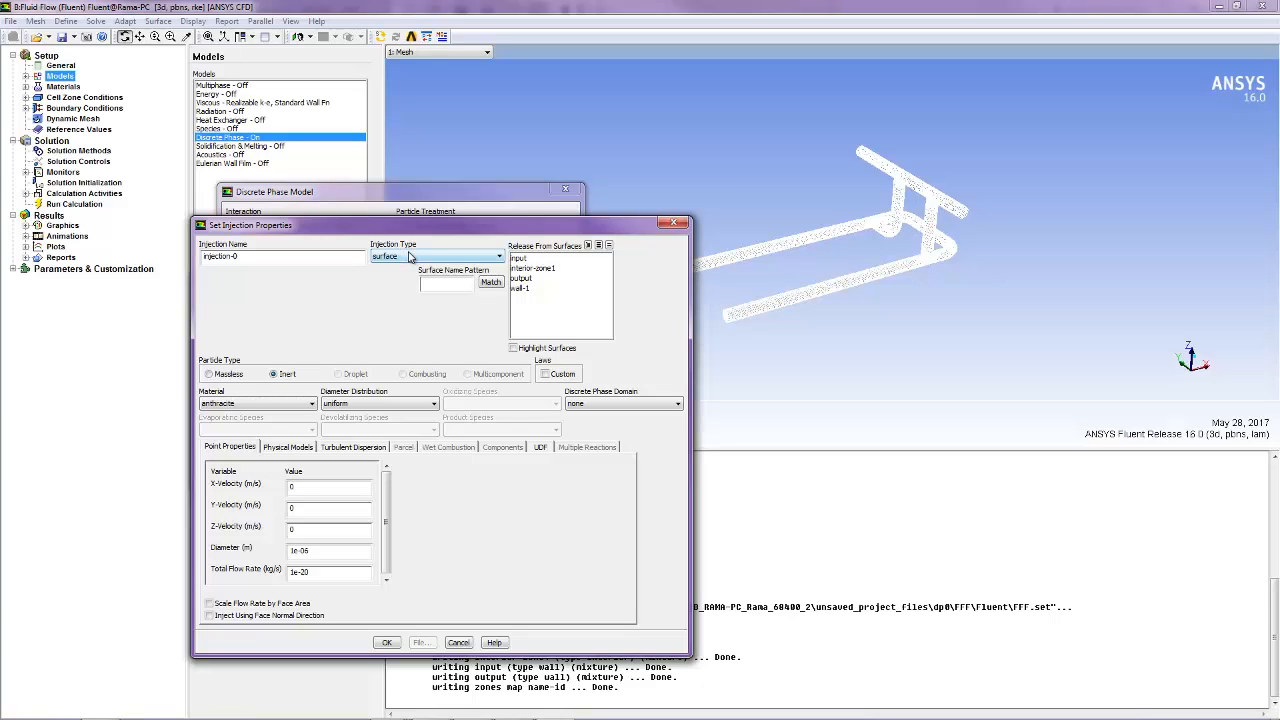
click(519, 259)
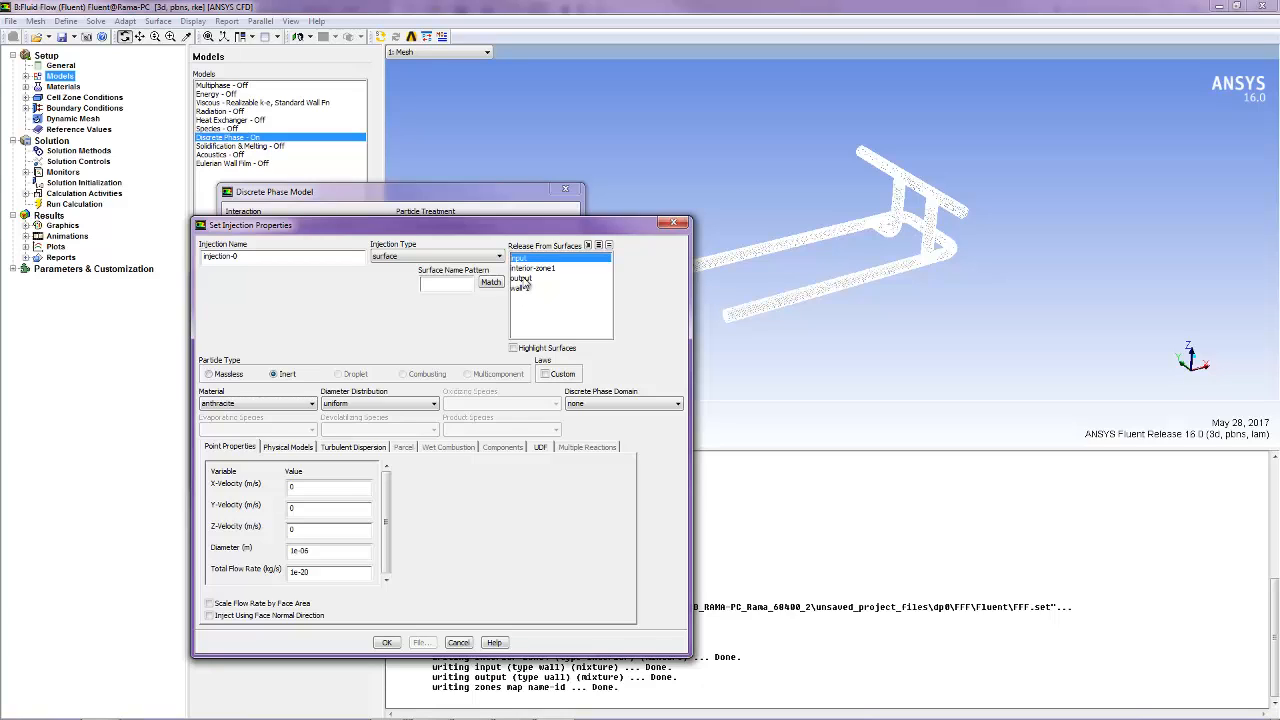
Enable Inject Using Face Normal Direction for the anthracite injection and accept the discrete phase model settings
click(263, 404)
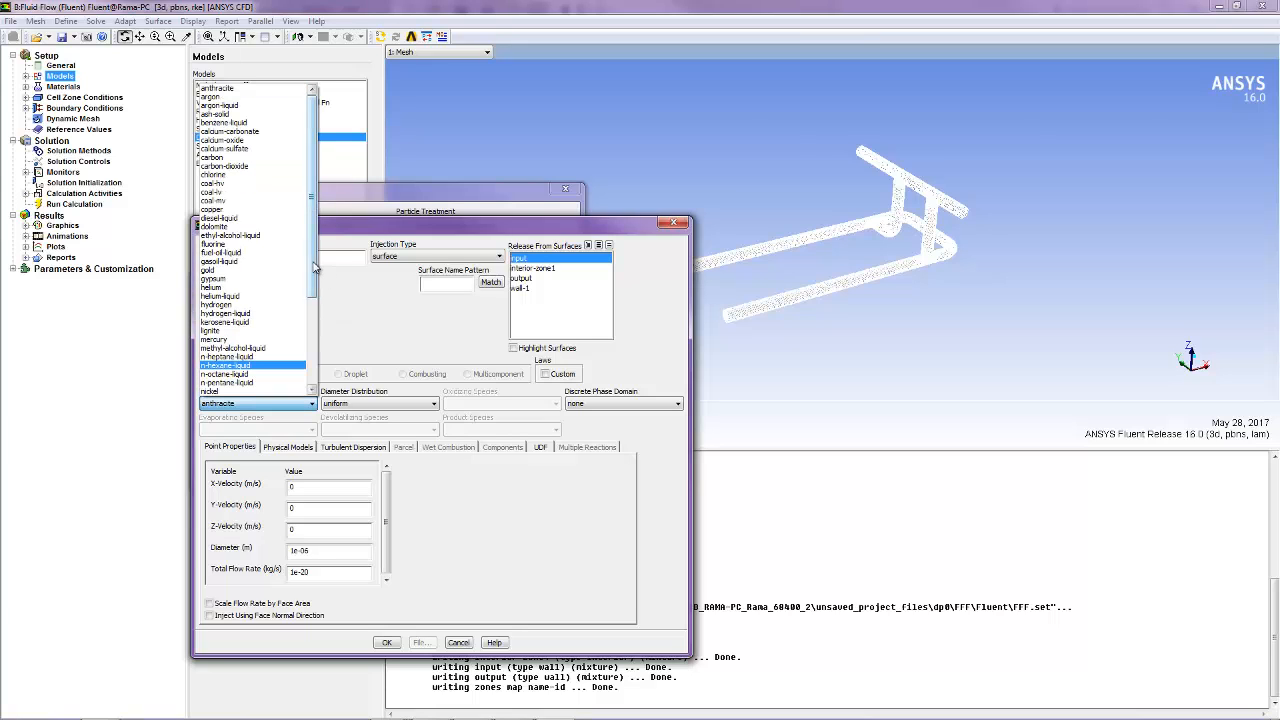
drag(312, 272, 311, 358)
click(366, 325)
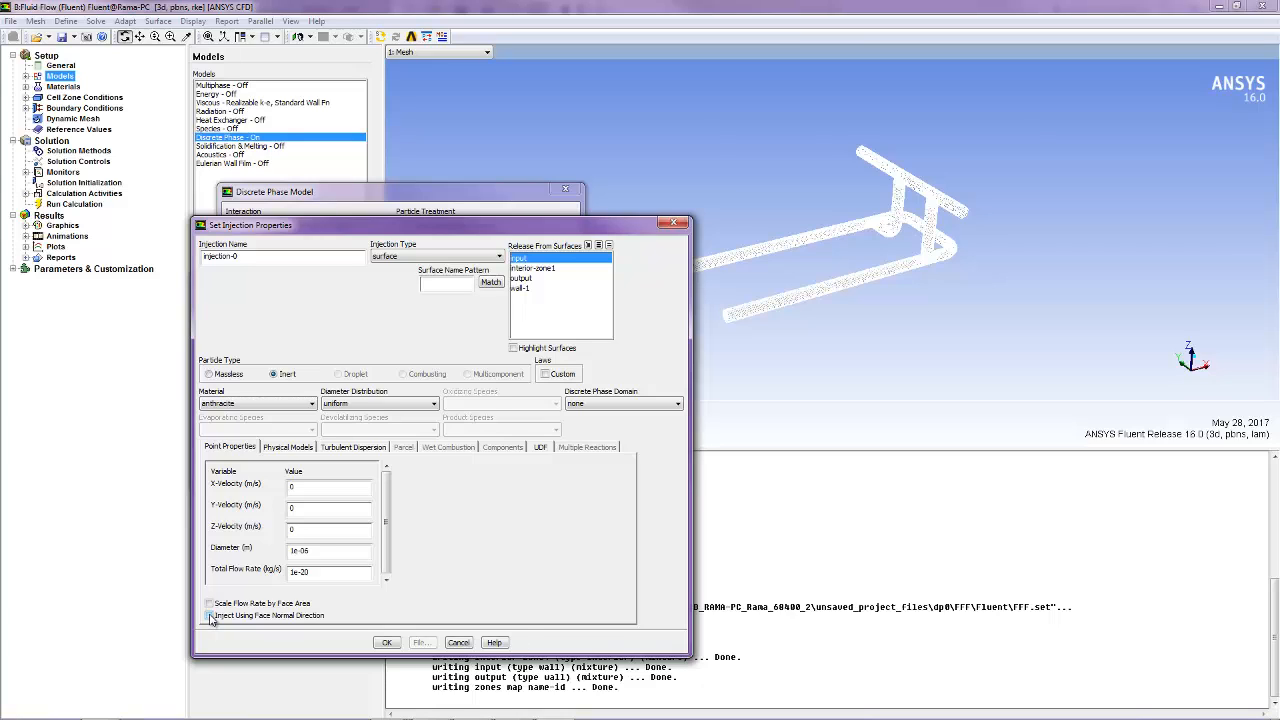
click(210, 616)
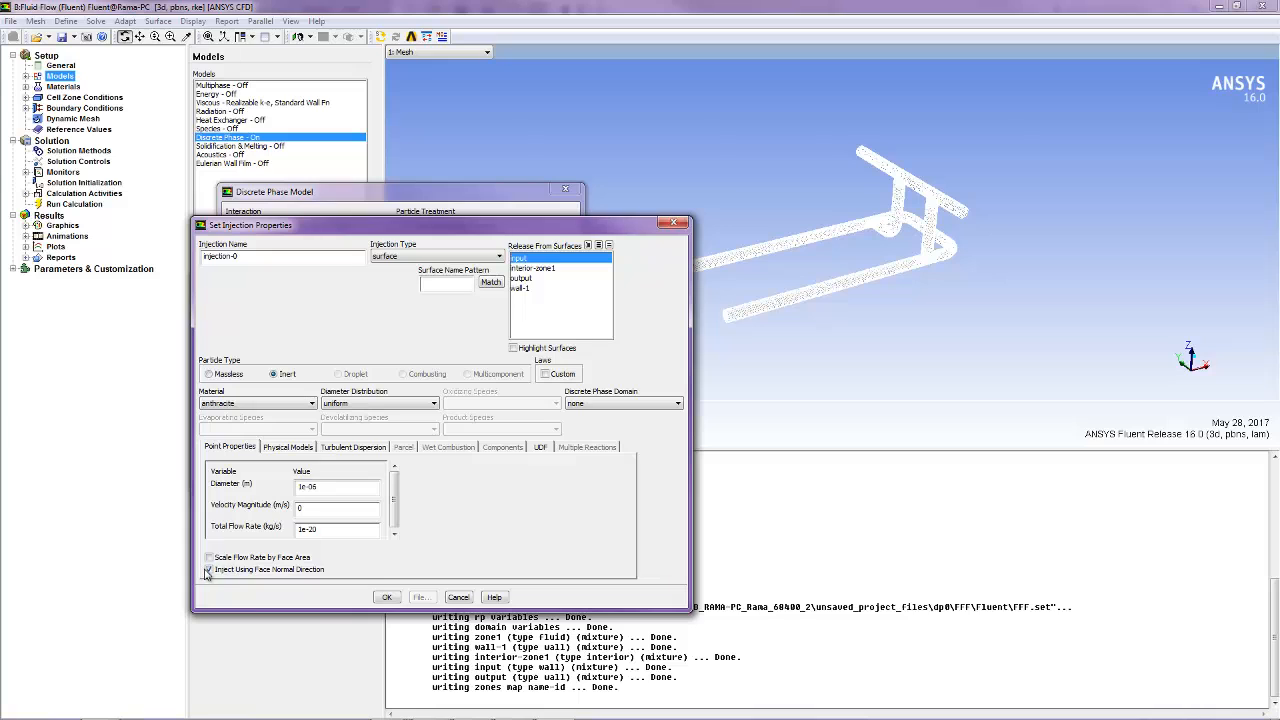
click(387, 597)
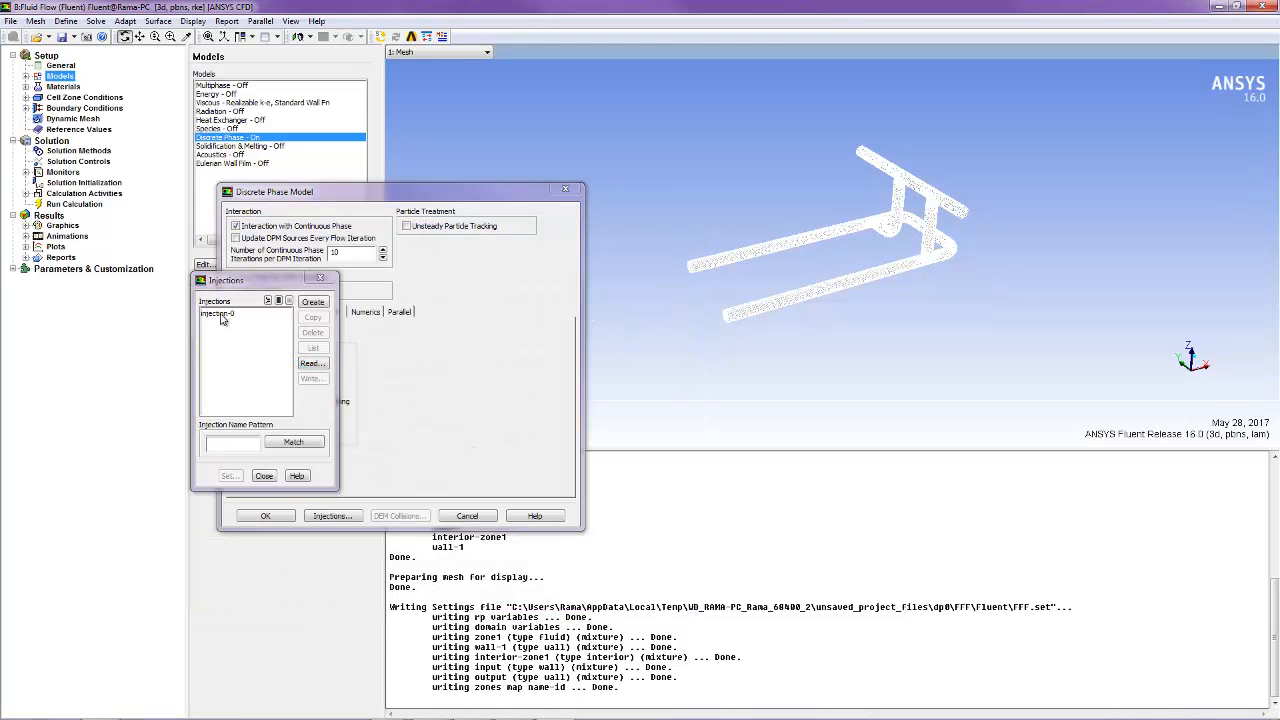
click(266, 476)
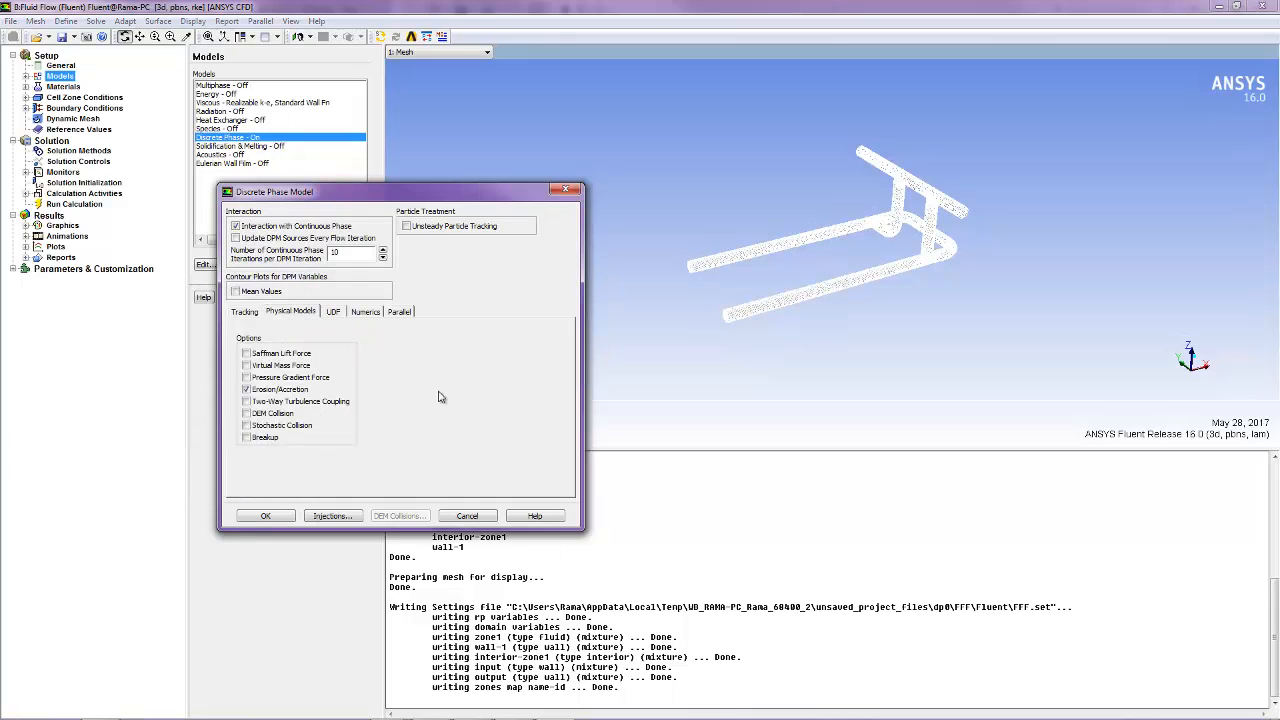
click(286, 514)
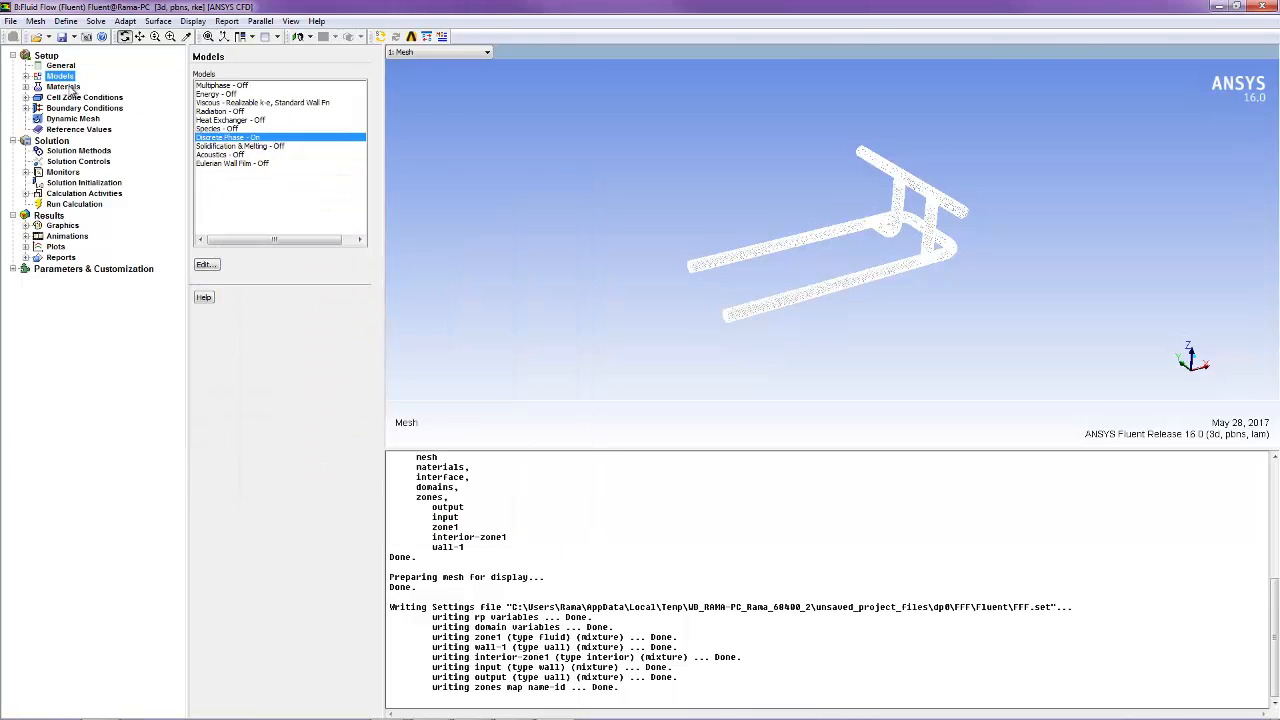
Add water-liquid to the fluid materials by copying it from the Fluent database
click(68, 87)
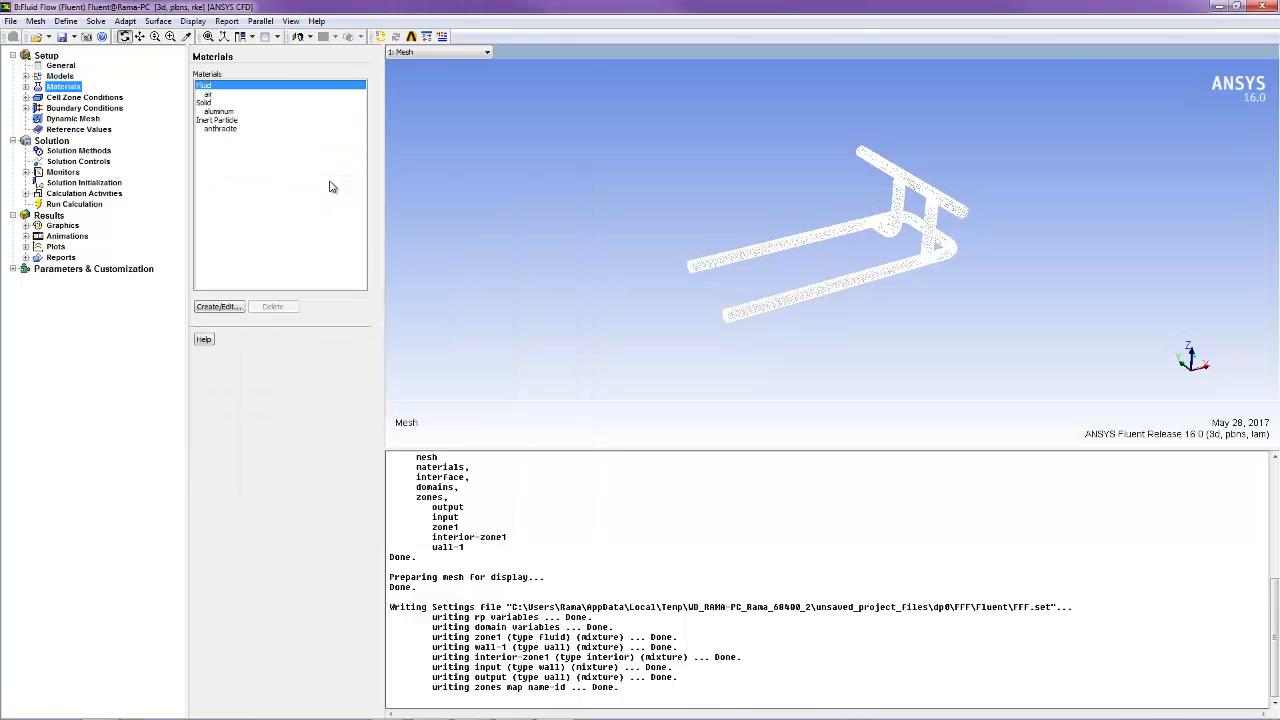
click(219, 307)
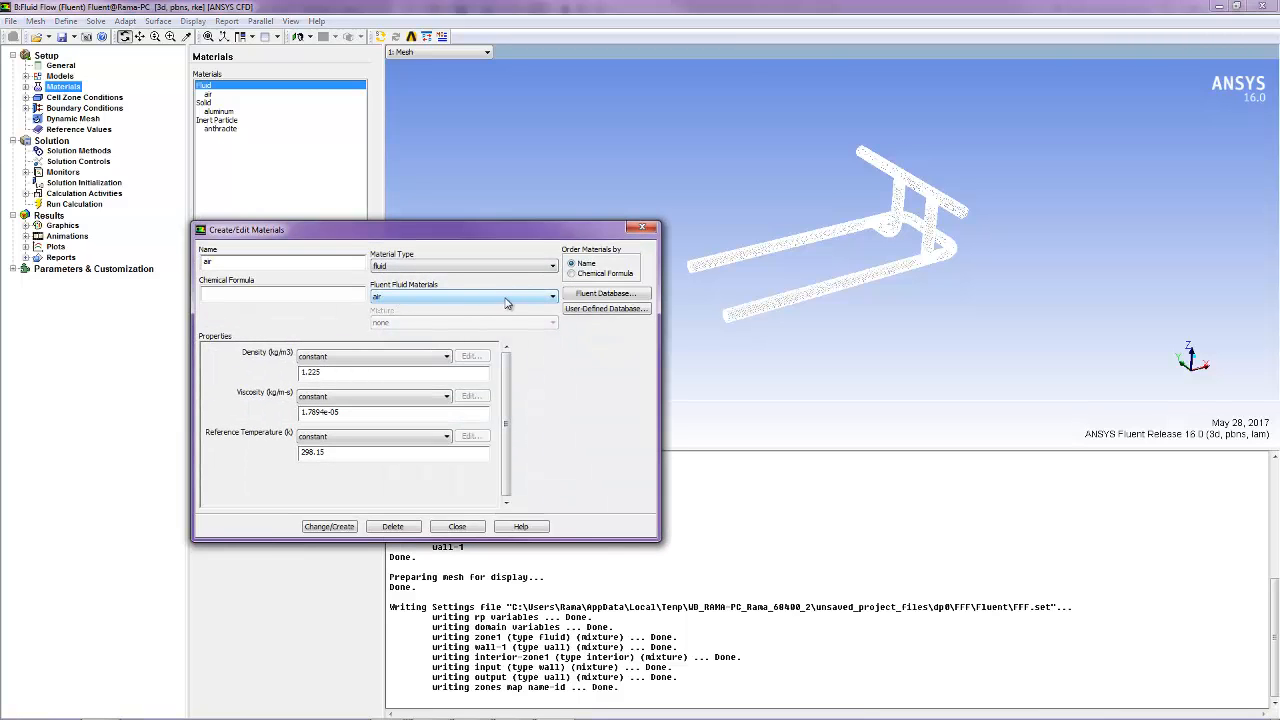
click(605, 293)
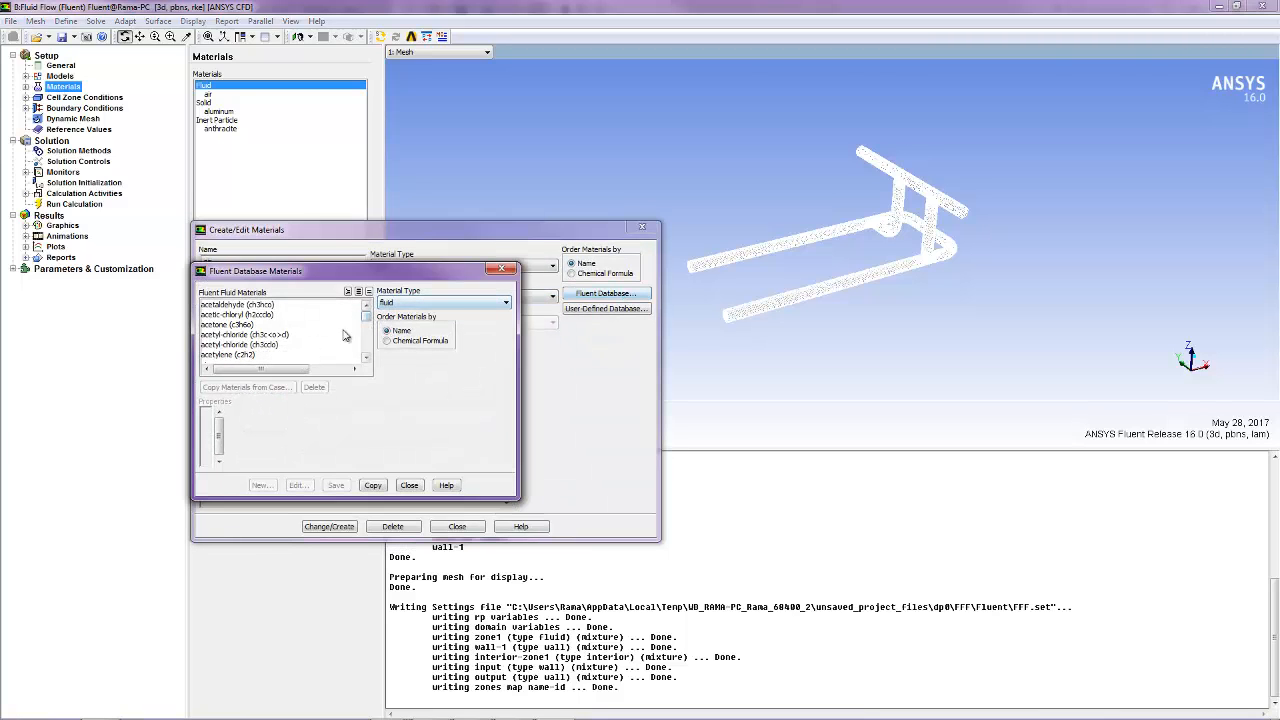
drag(368, 317, 376, 357)
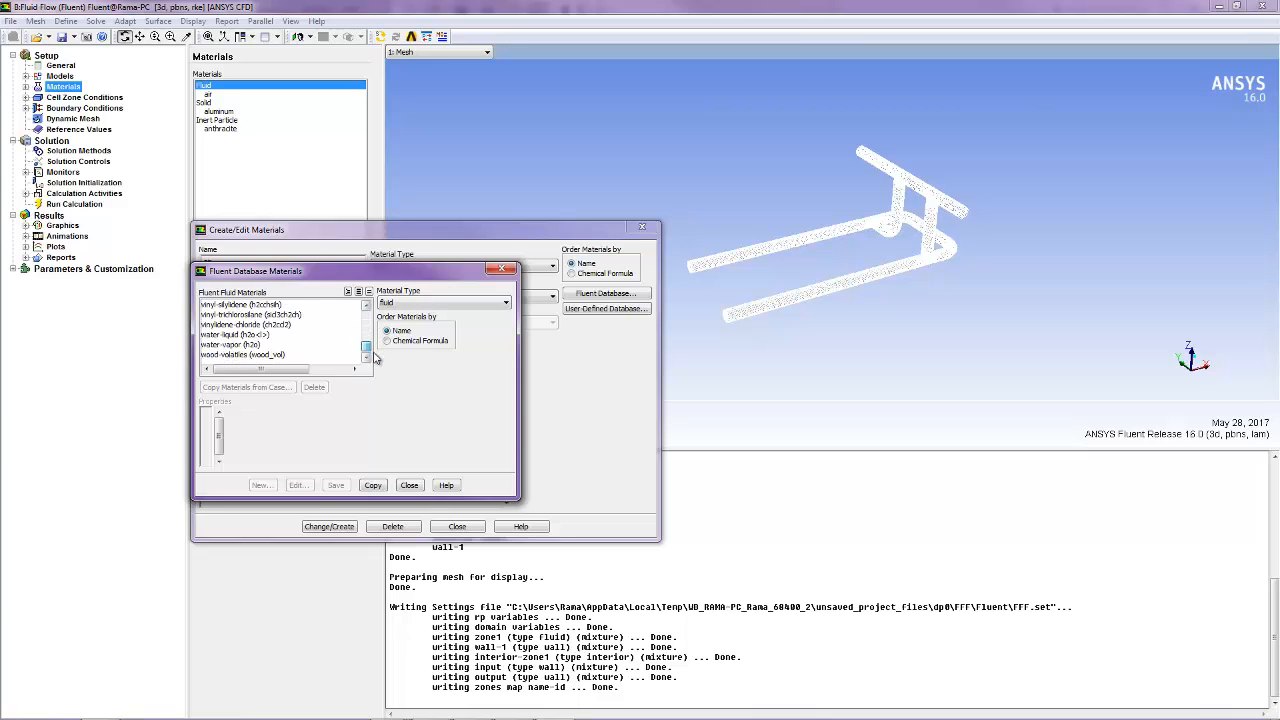
click(227, 336)
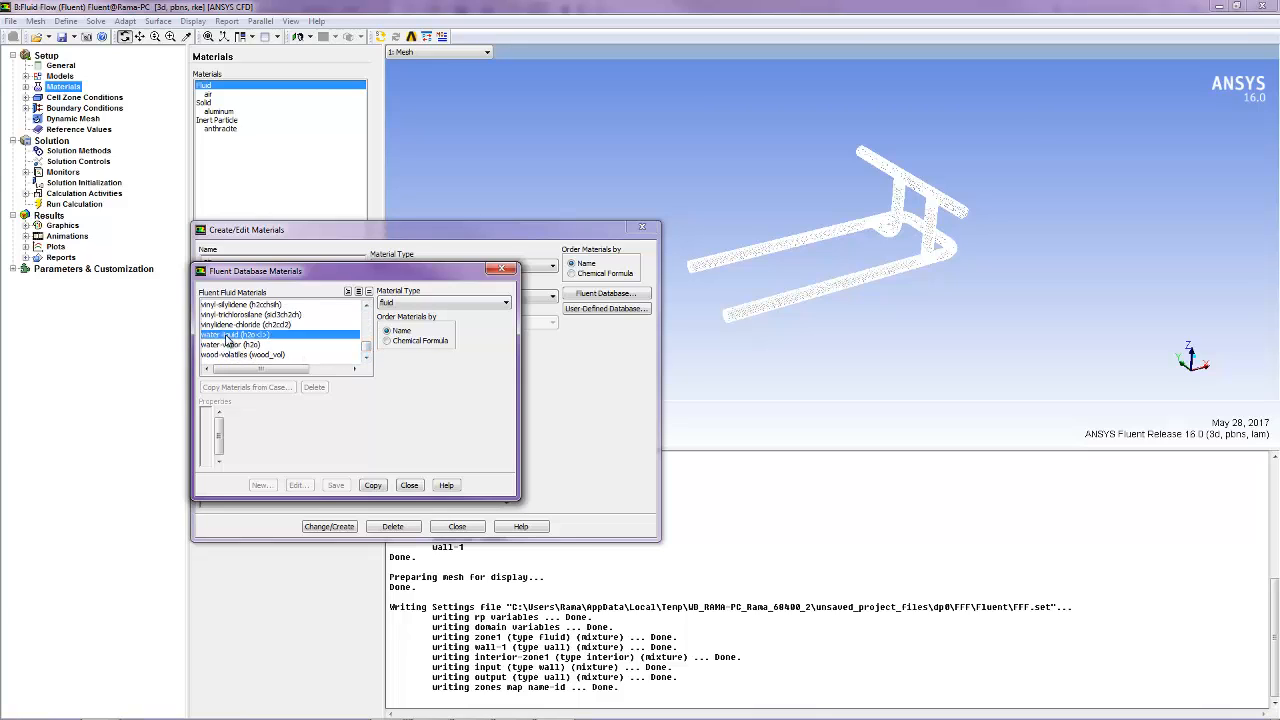
click(393, 592)
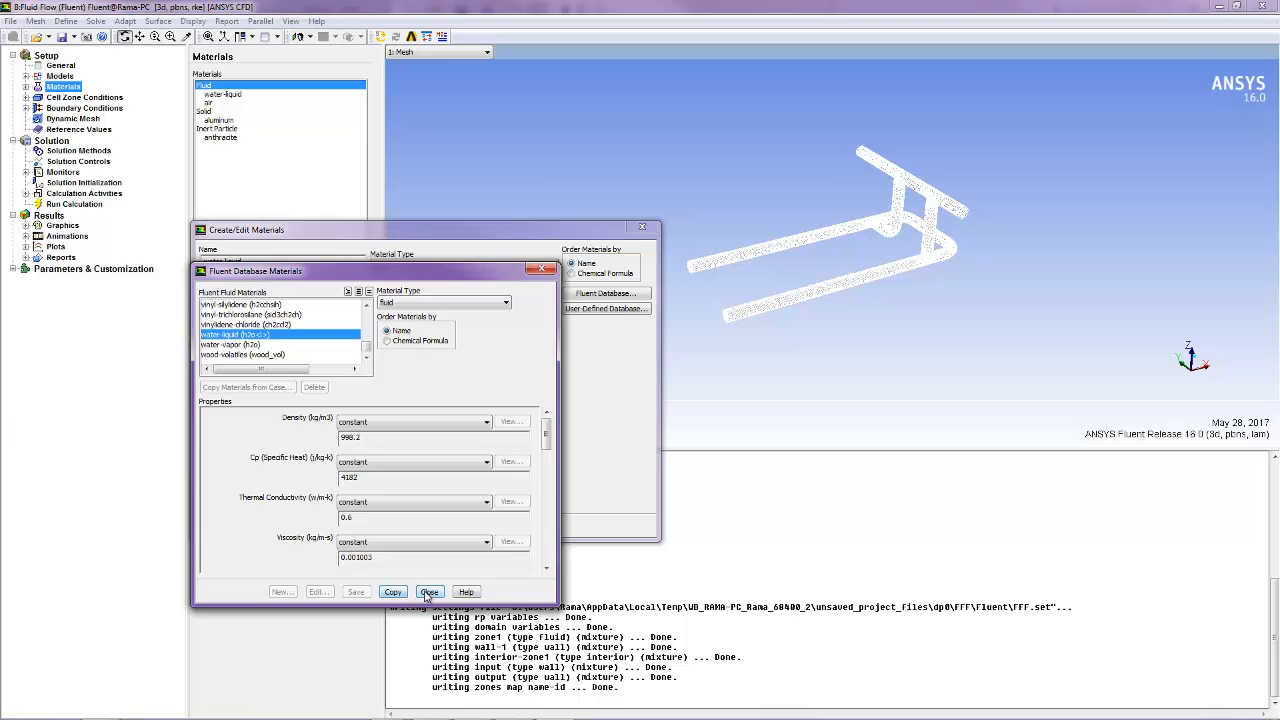
click(429, 592)
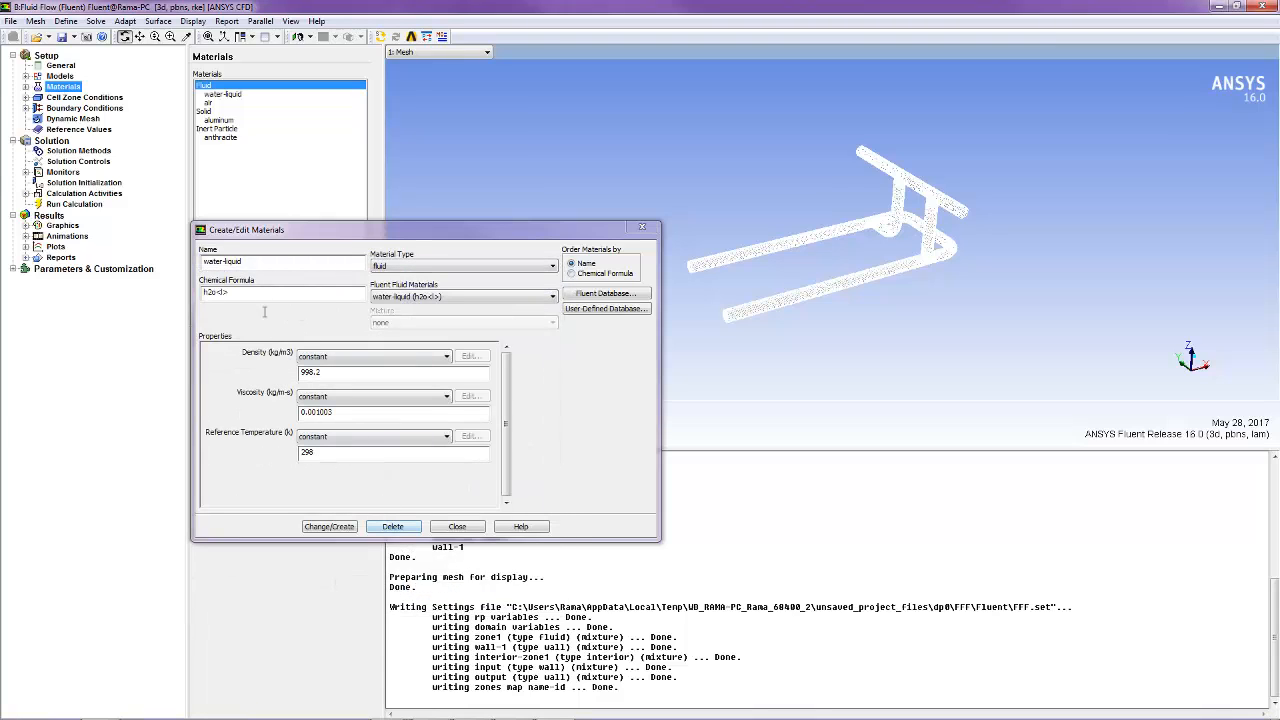
click(257, 263)
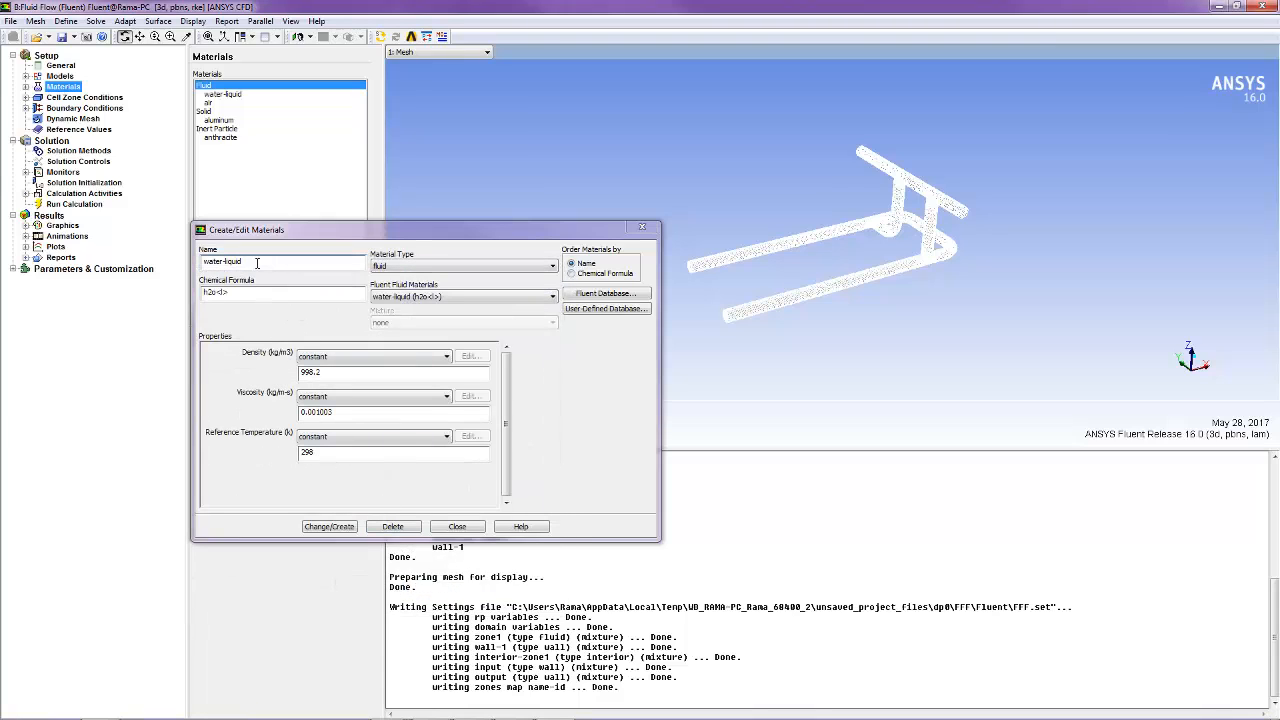
click(457, 526)
click(225, 94)
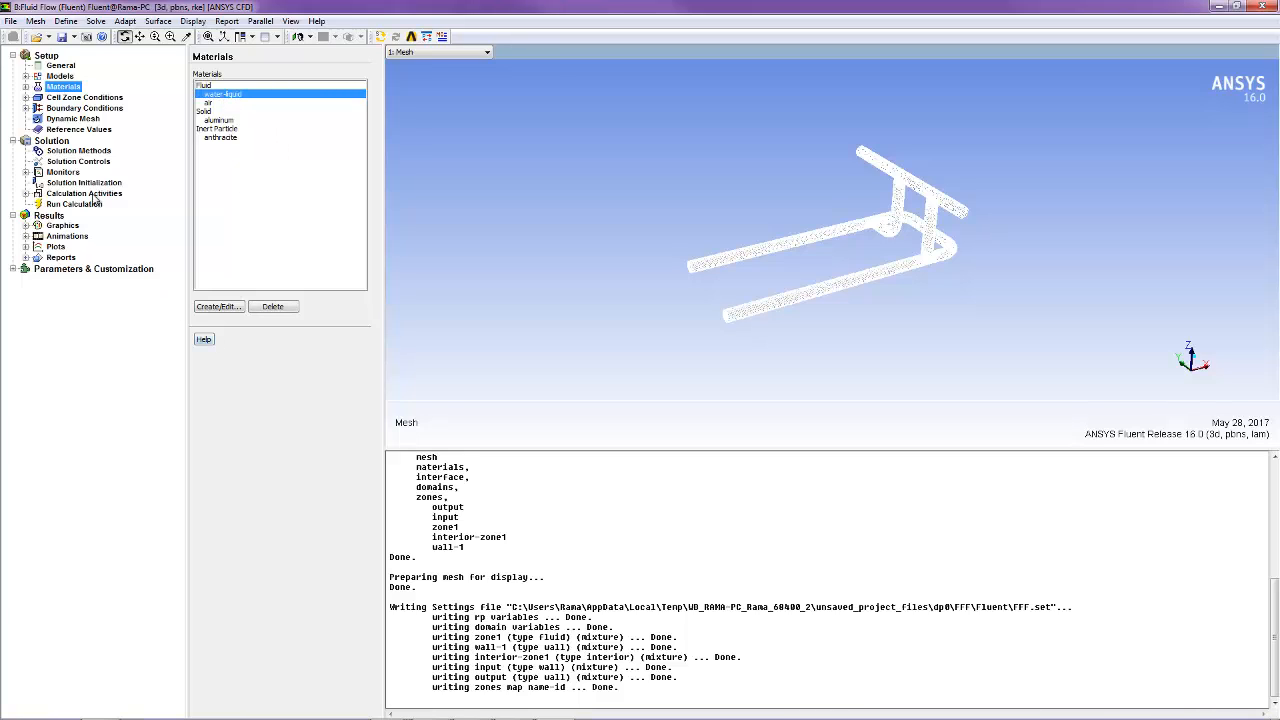
Assign water-liquid as the material of the zone1 cell zone
click(70, 97)
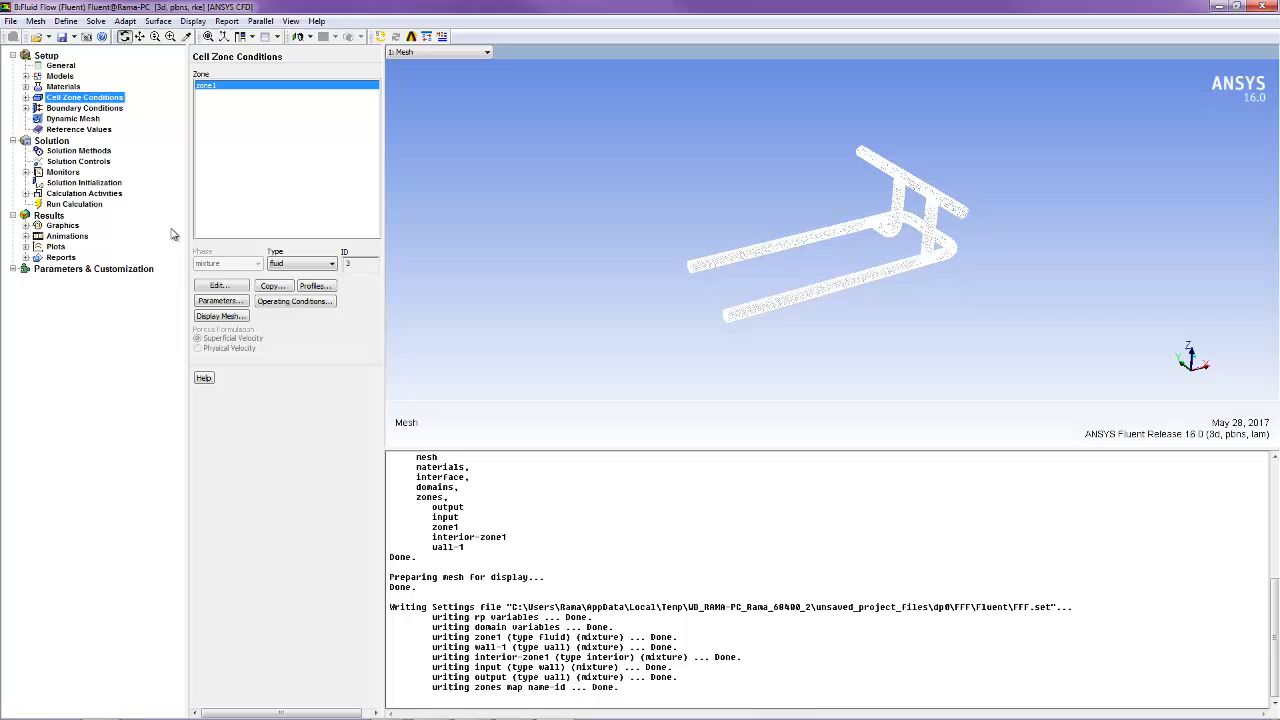
click(222, 288)
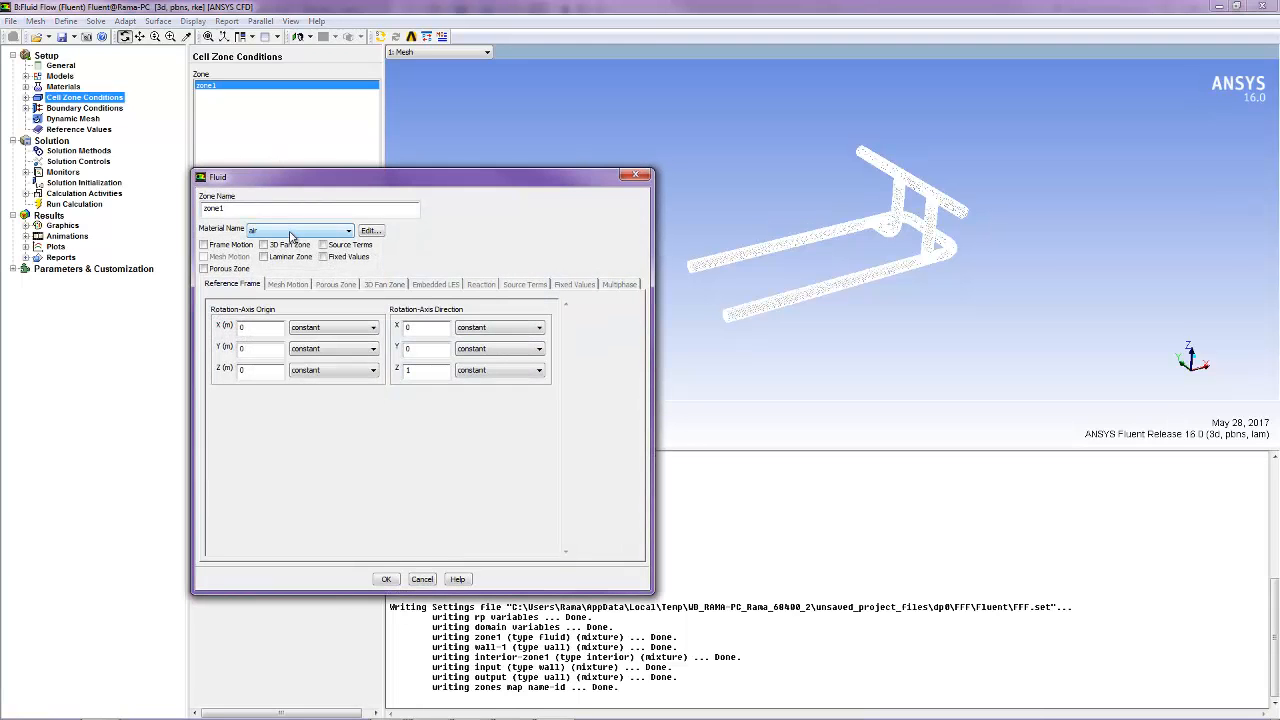
click(290, 232)
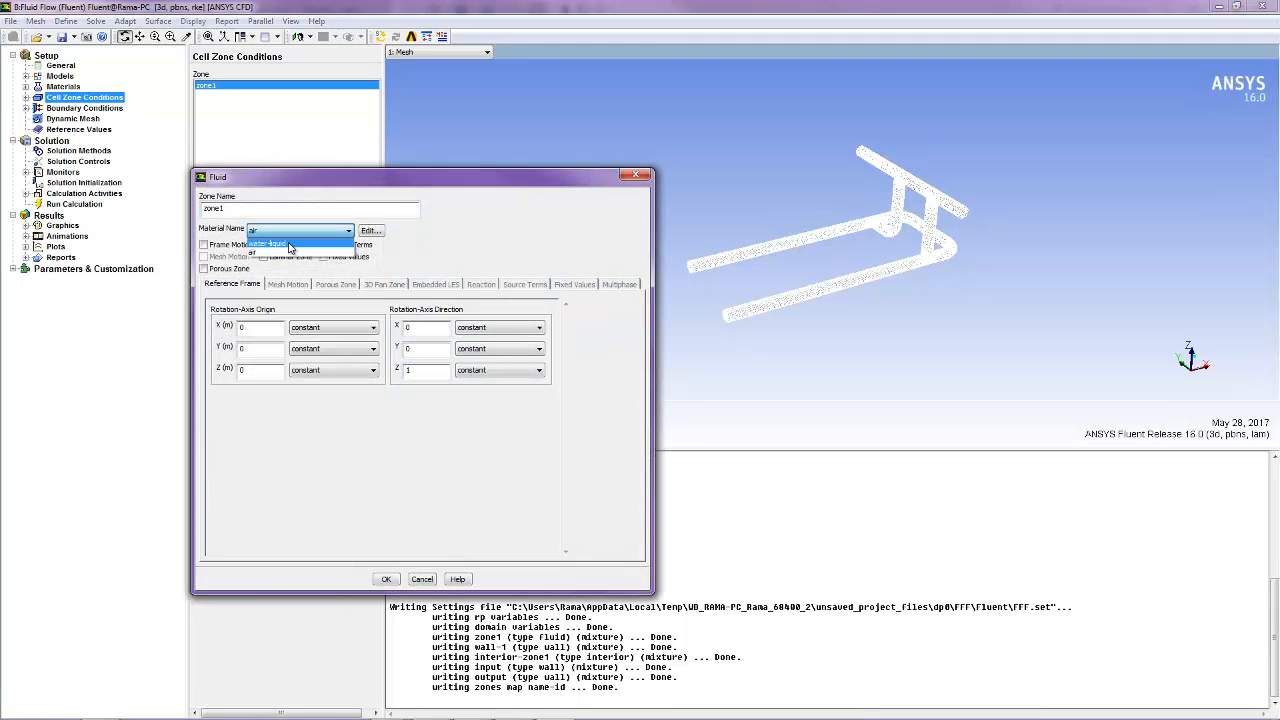
click(268, 244)
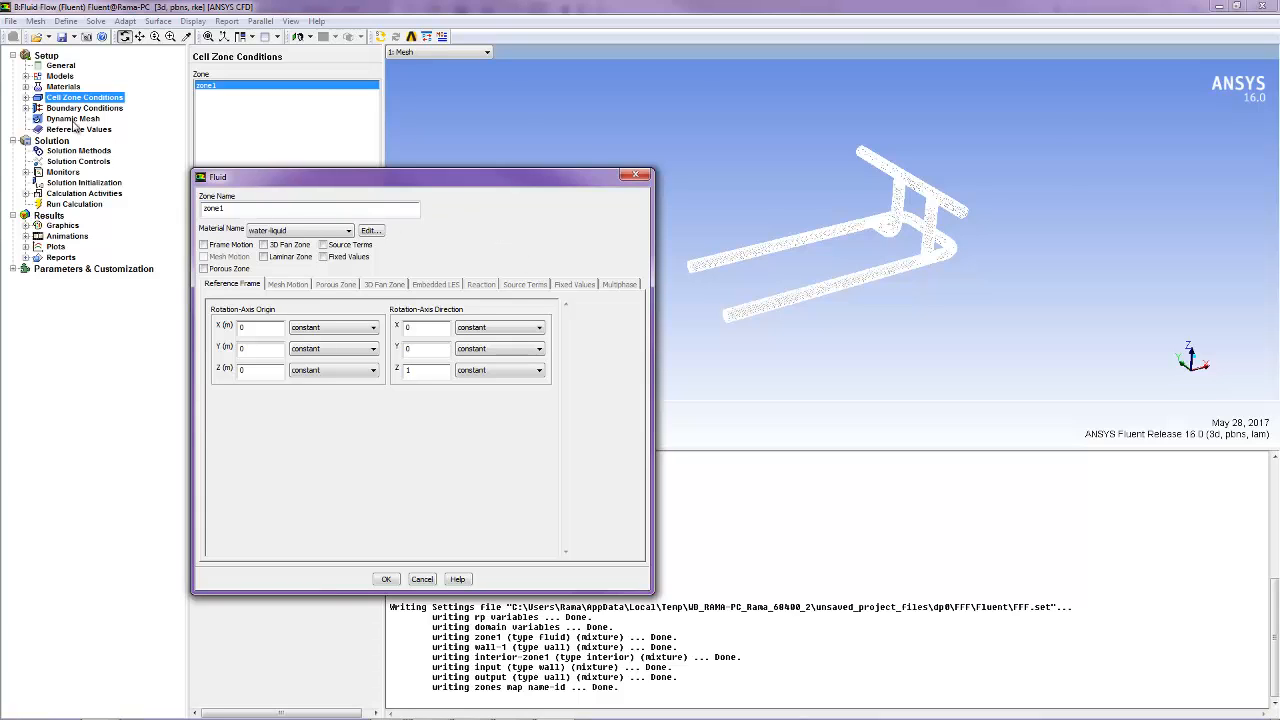
click(386, 579)
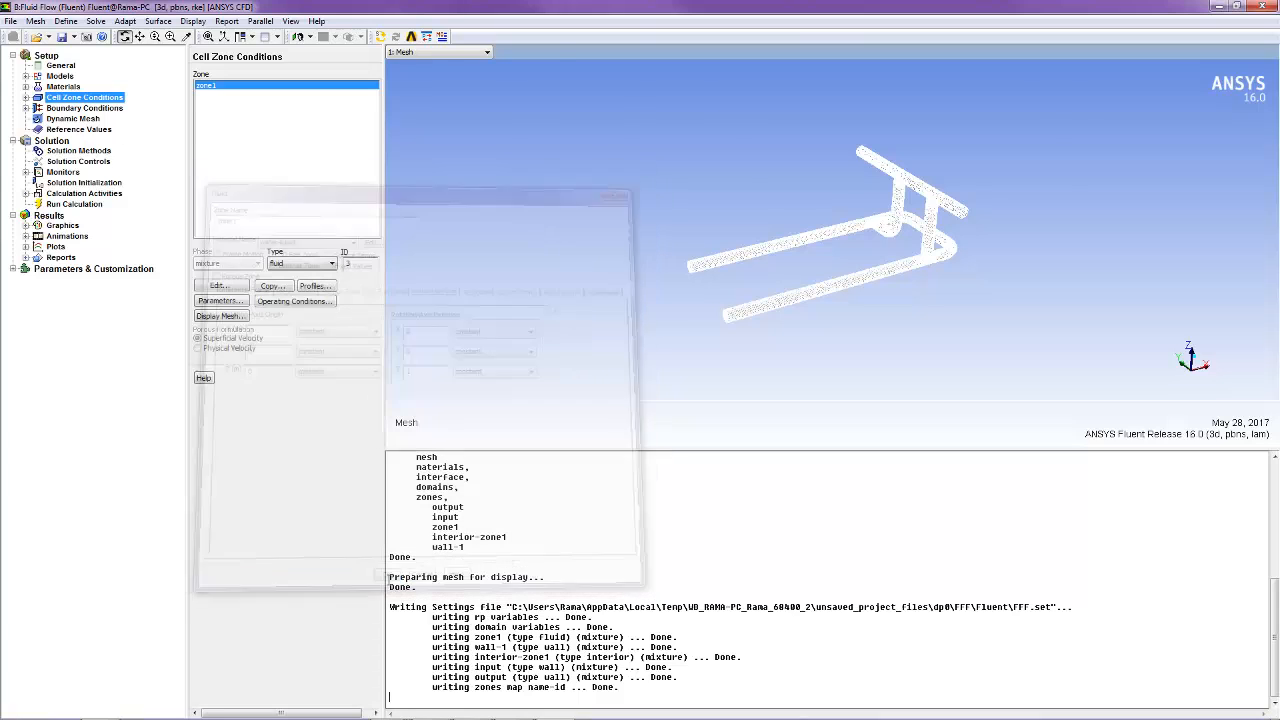
Change the boundary type of the input zone to mass-flow-inlet
click(86, 108)
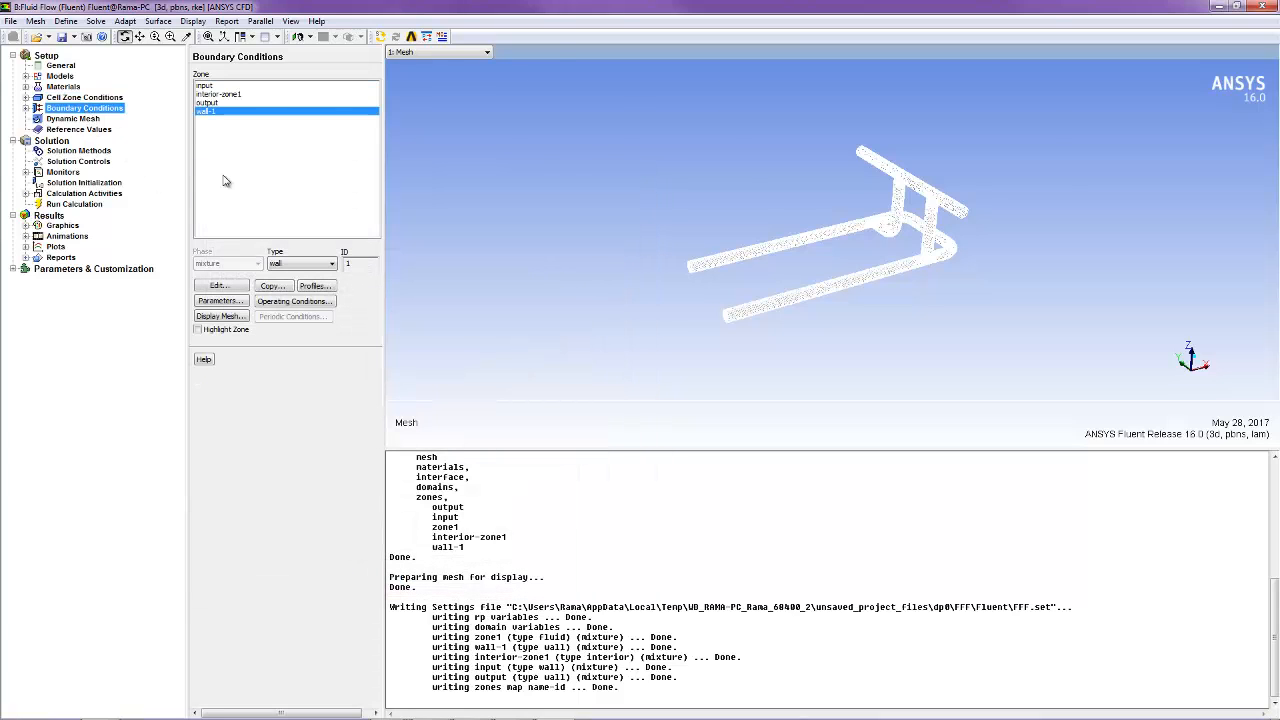
click(205, 86)
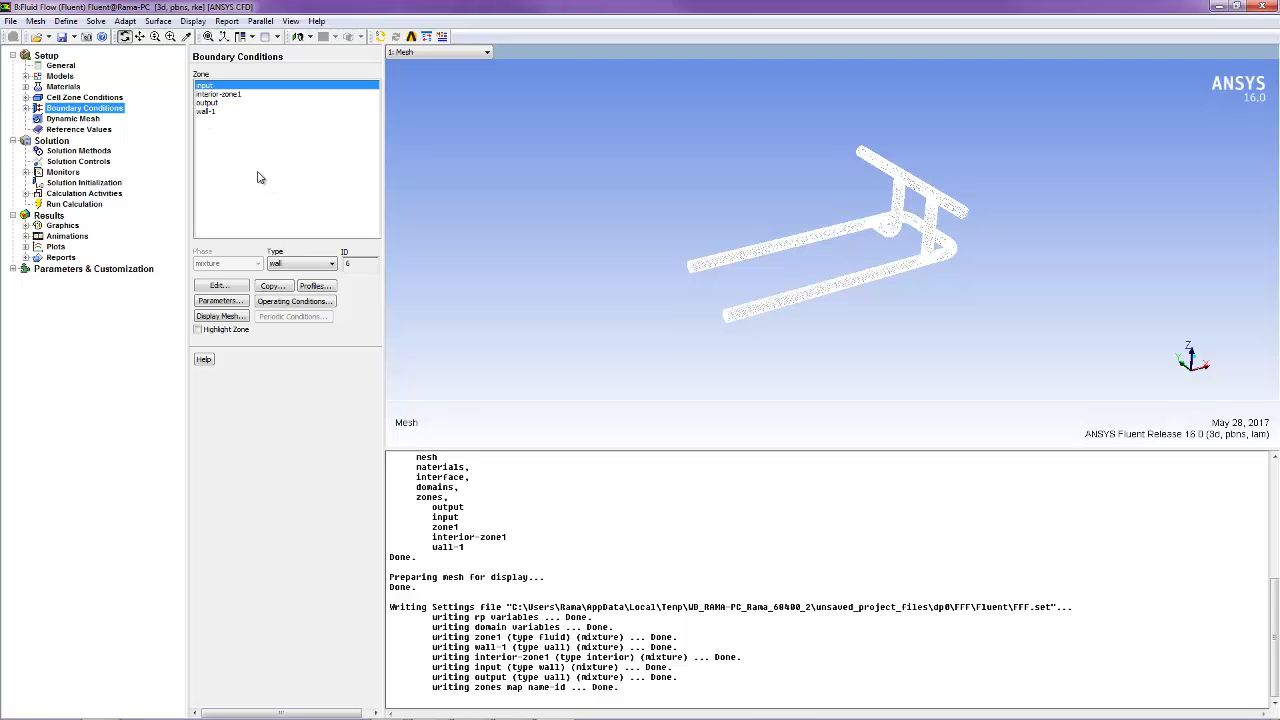
click(297, 265)
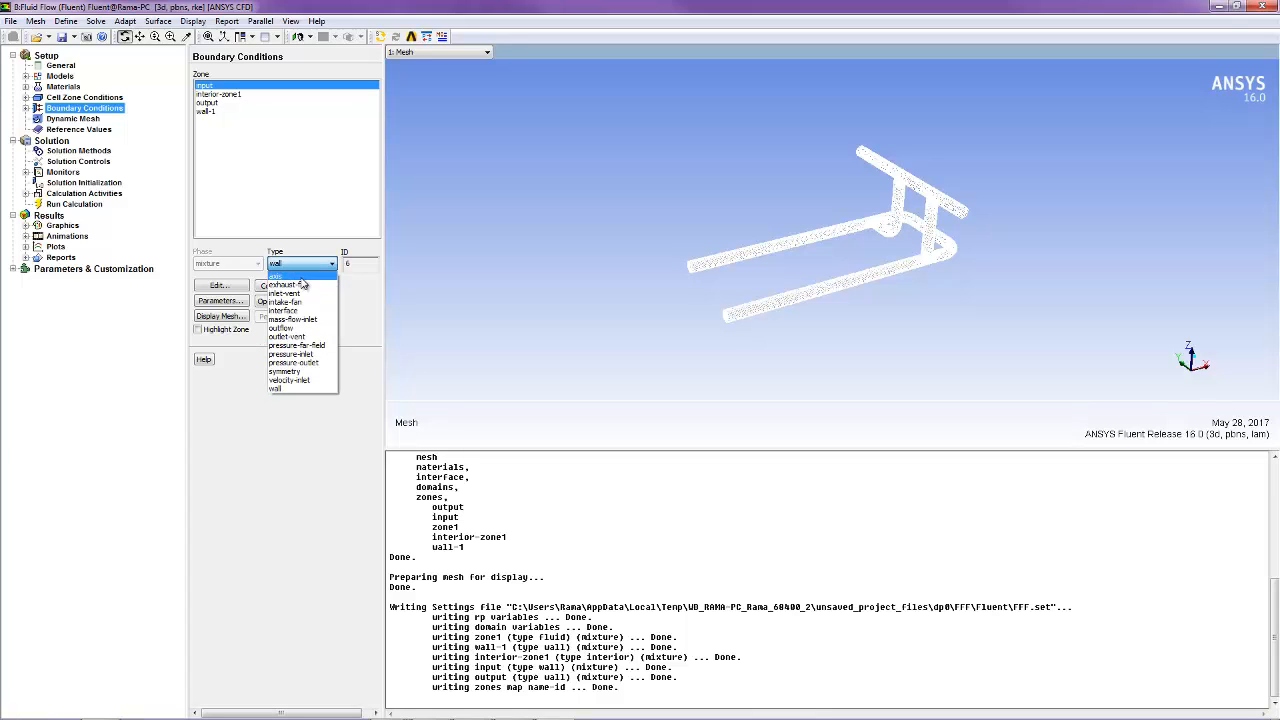
click(305, 320)
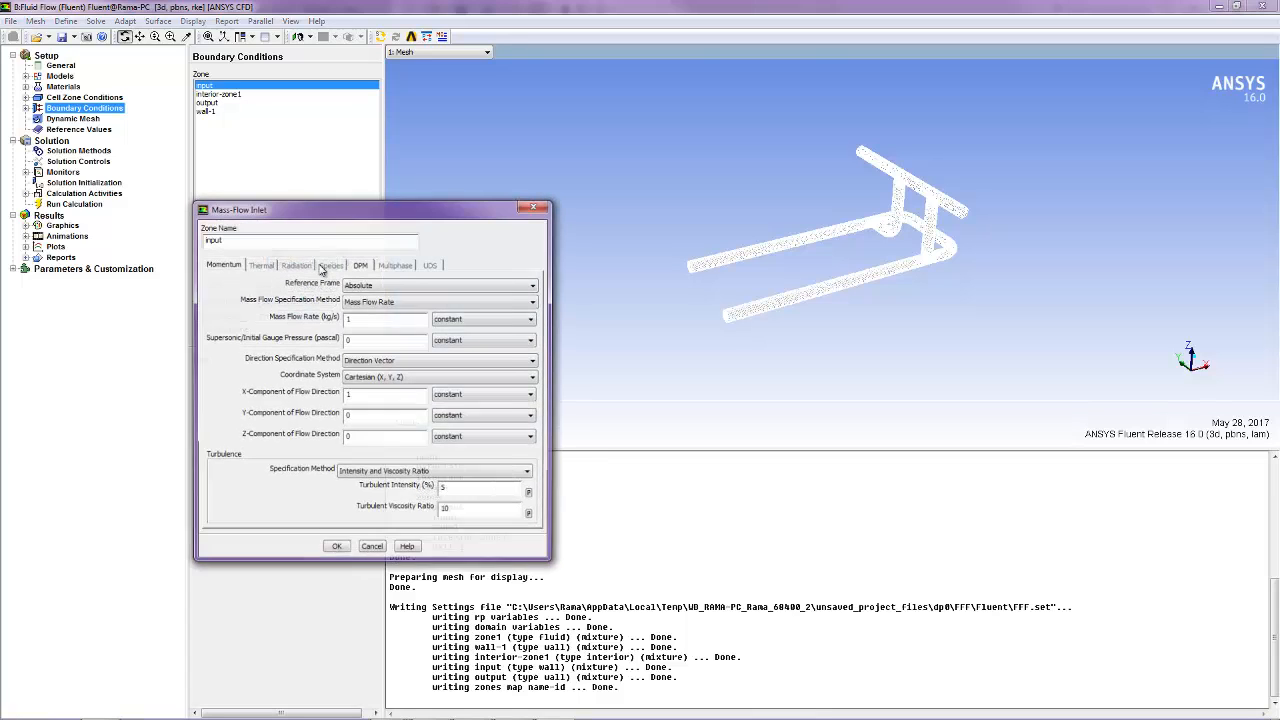
click(528, 217)
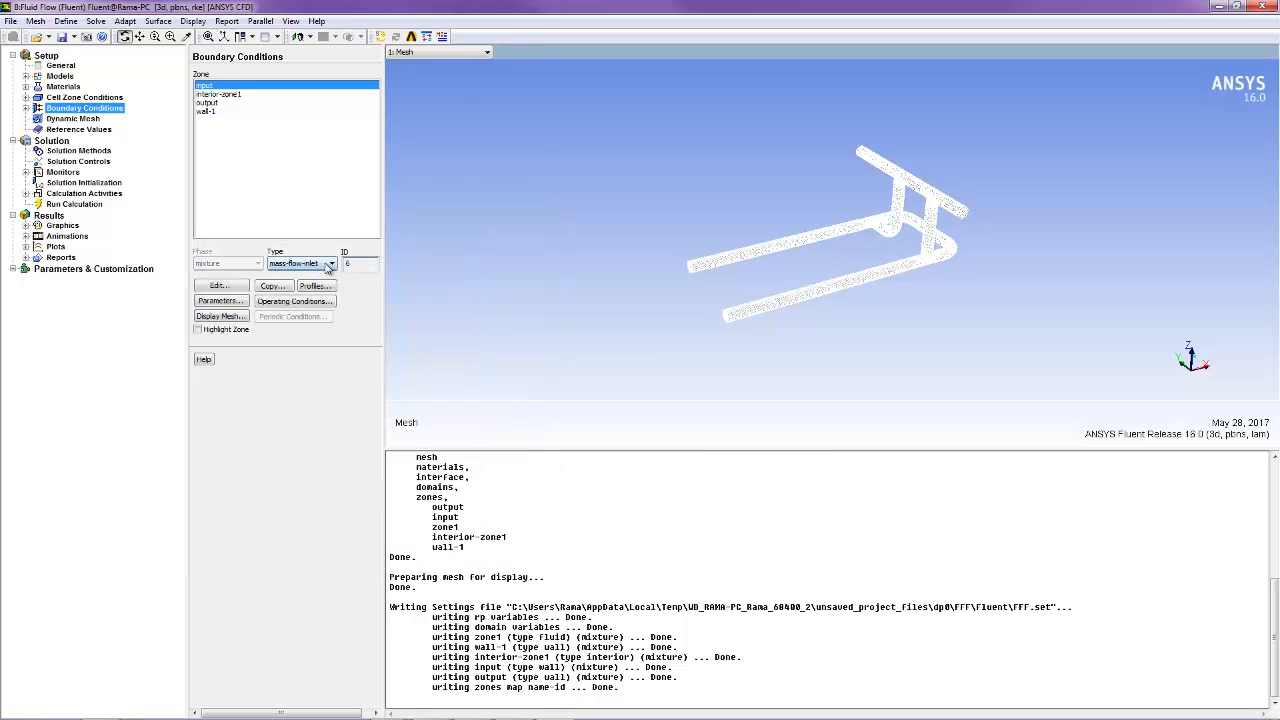
click(331, 263)
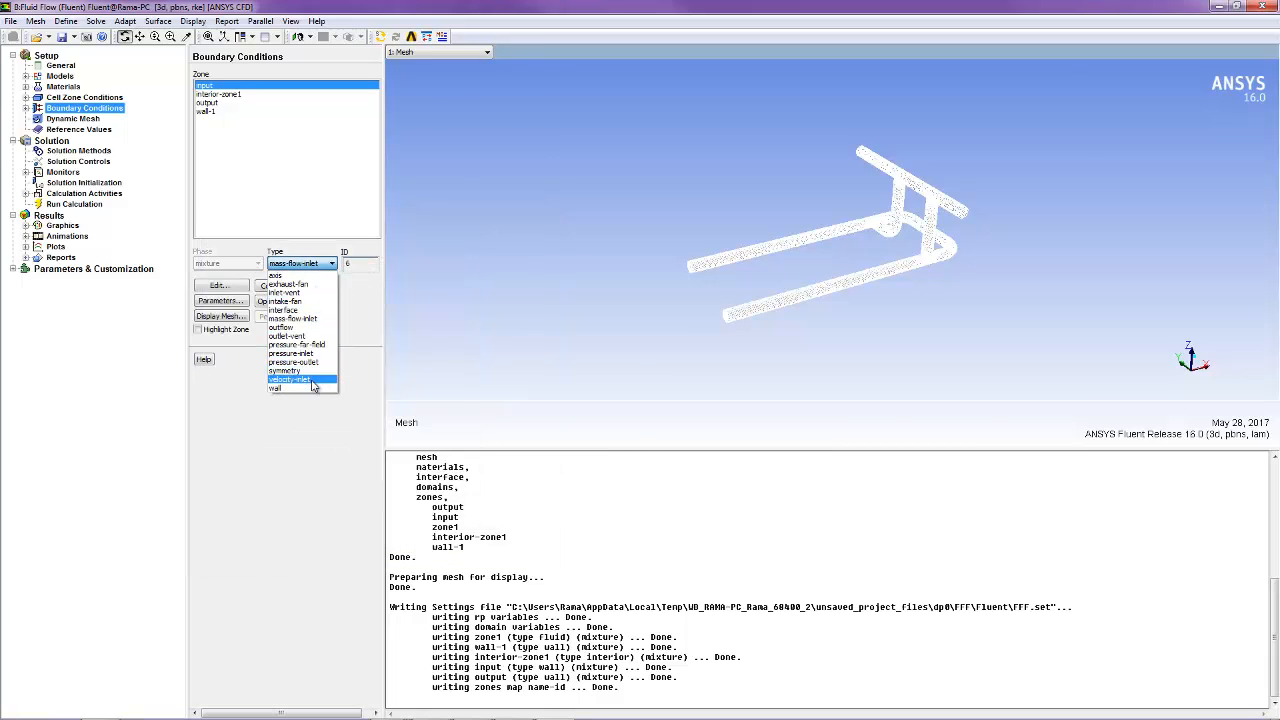
click(310, 320)
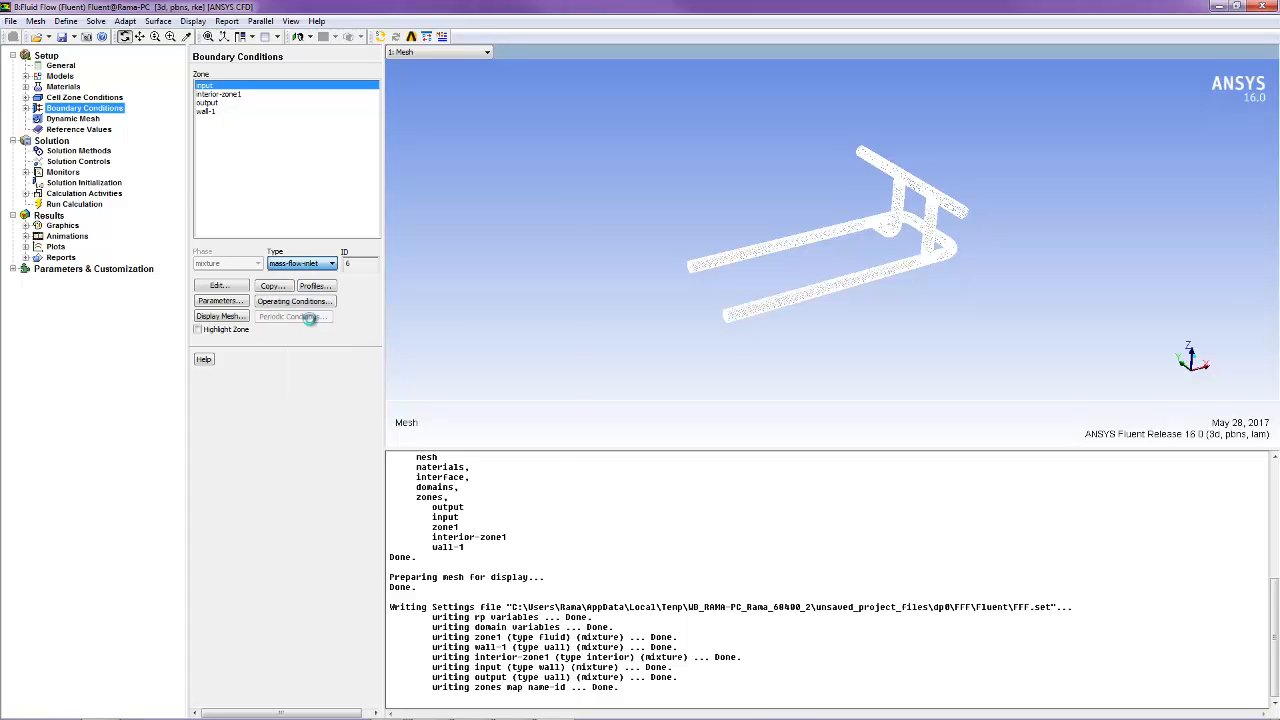
click(367, 318)
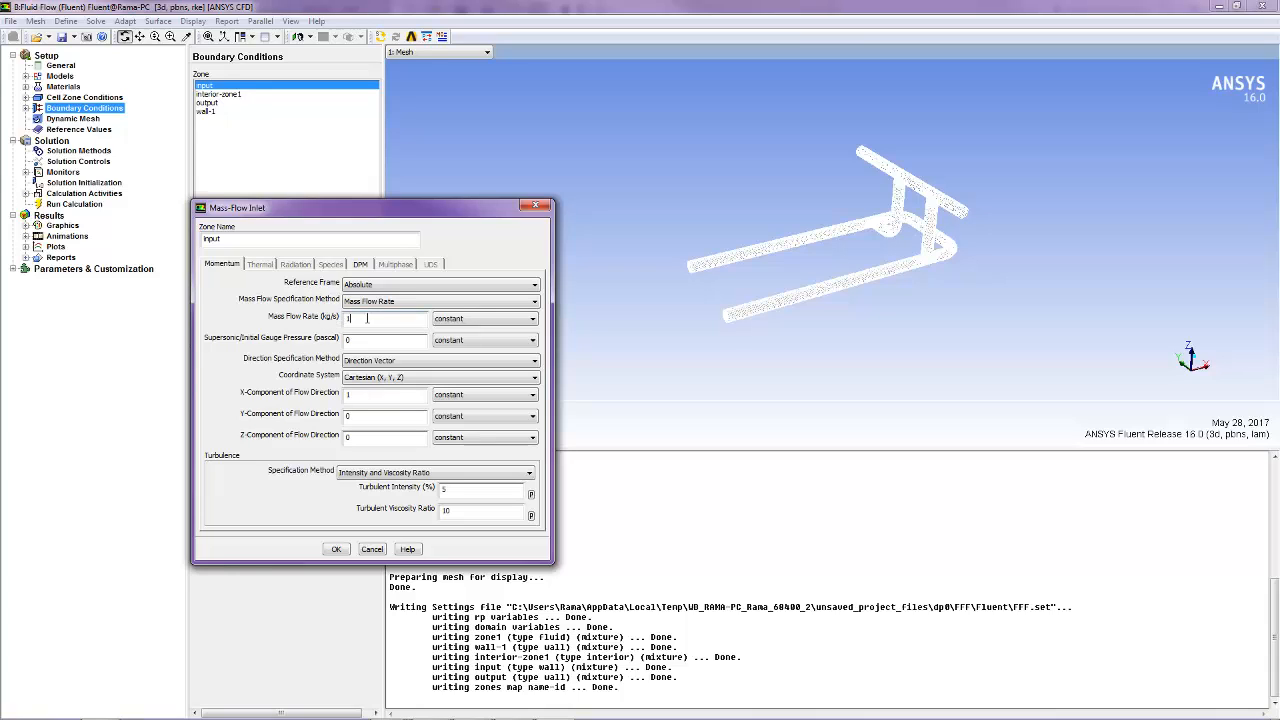
double_click(355, 318)
click(374, 549)
Try velocity-inlet as the boundary type of the input zone
click(324, 263)
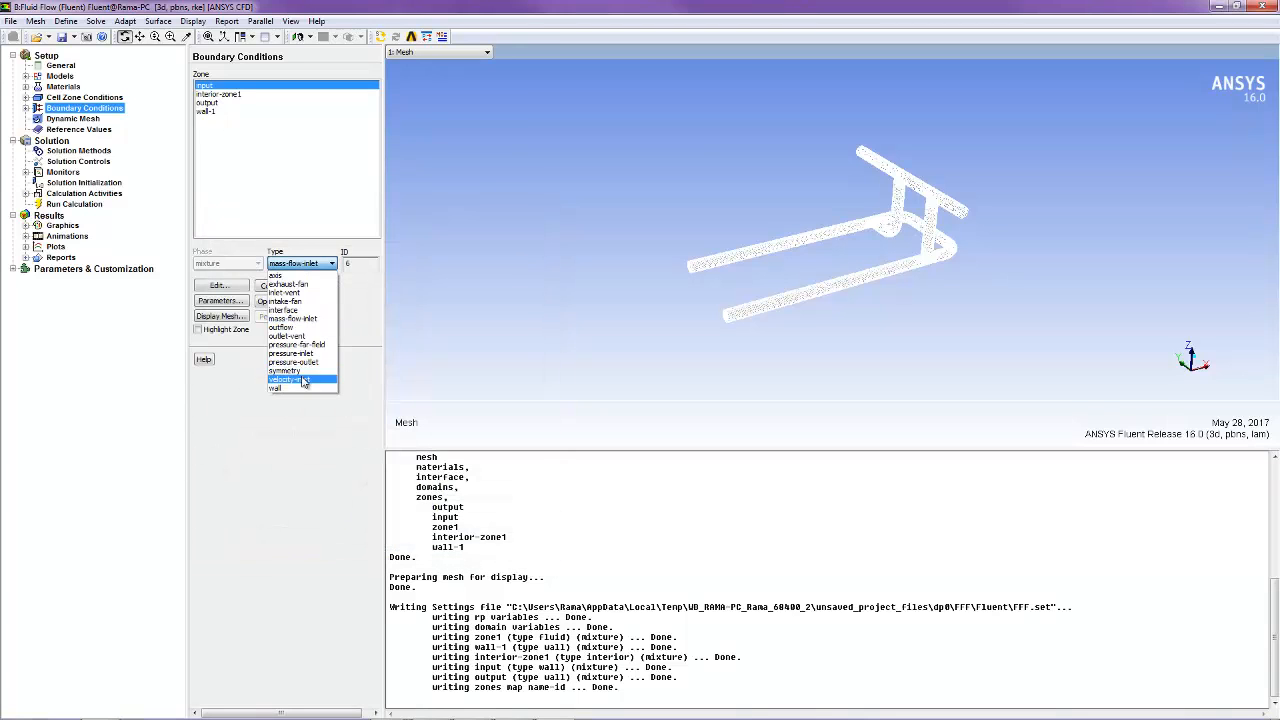
click(290, 379)
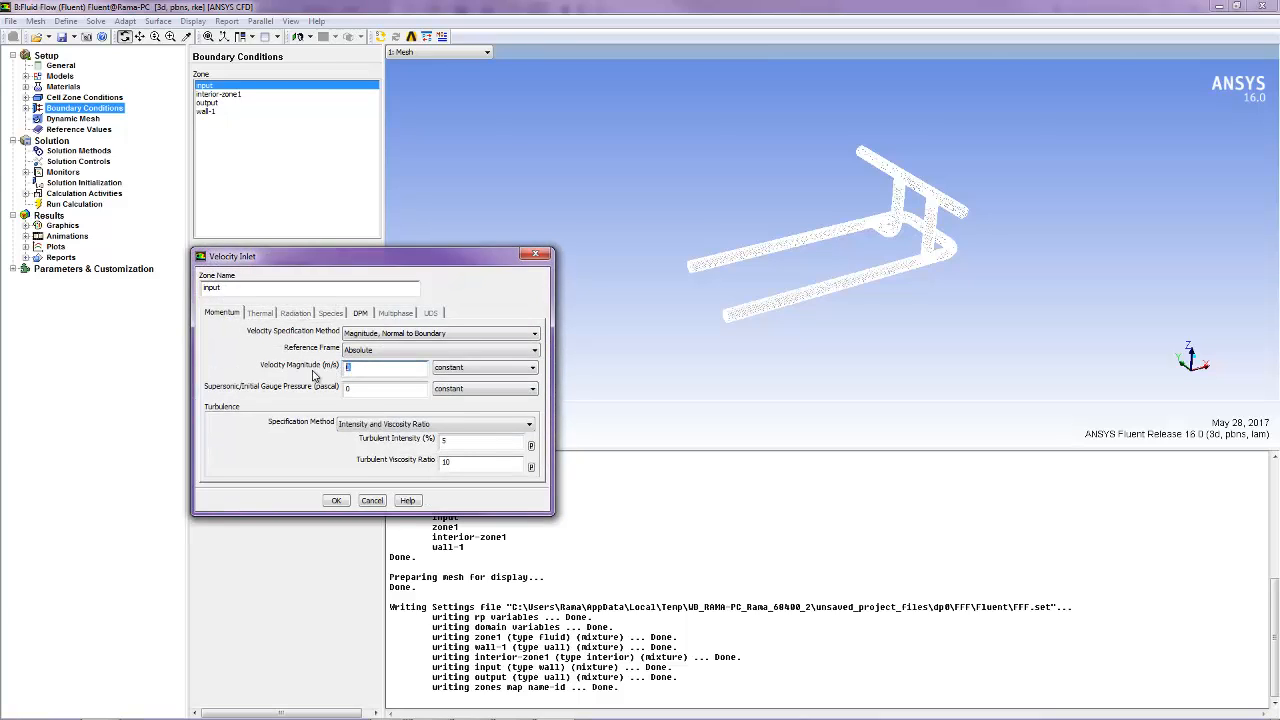
drag(343, 367, 370, 367)
click(373, 500)
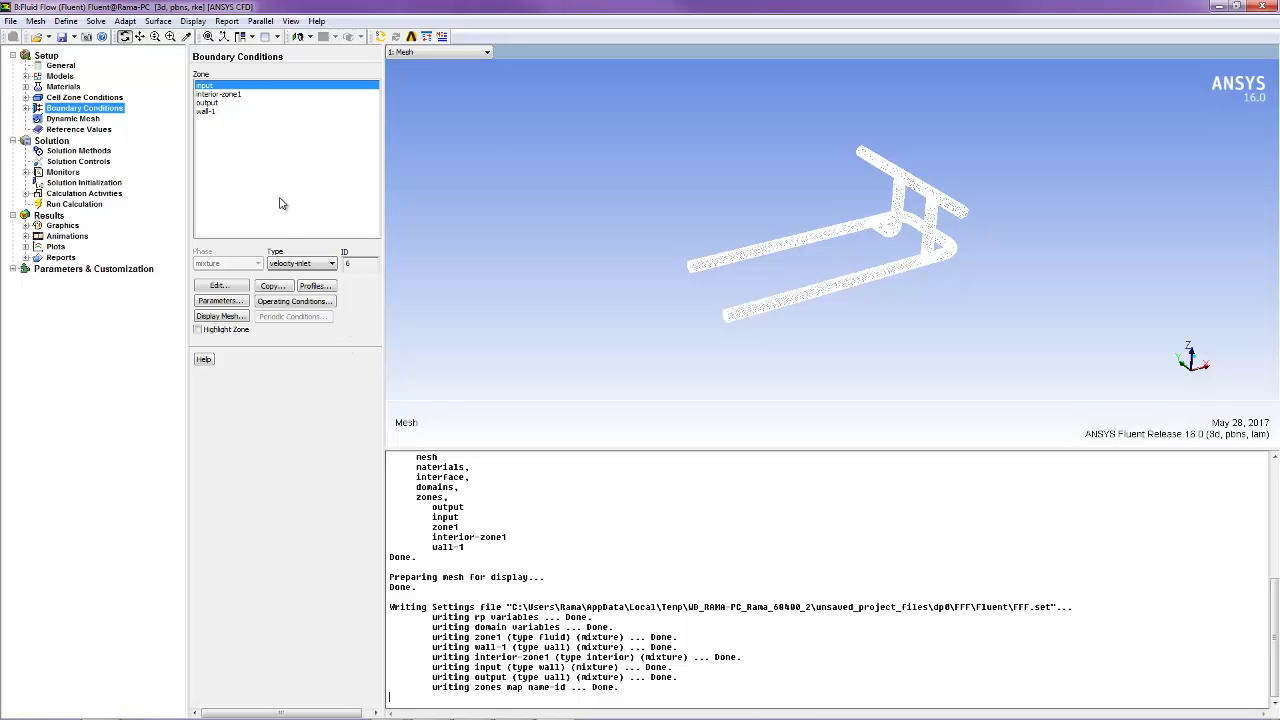
Make the input zone a mass-flow-inlet with 2 kg/s mass flow, 100000 Pa supersonic/initial gauge pressure and direction Normal to Boundary
click(300, 263)
click(297, 318)
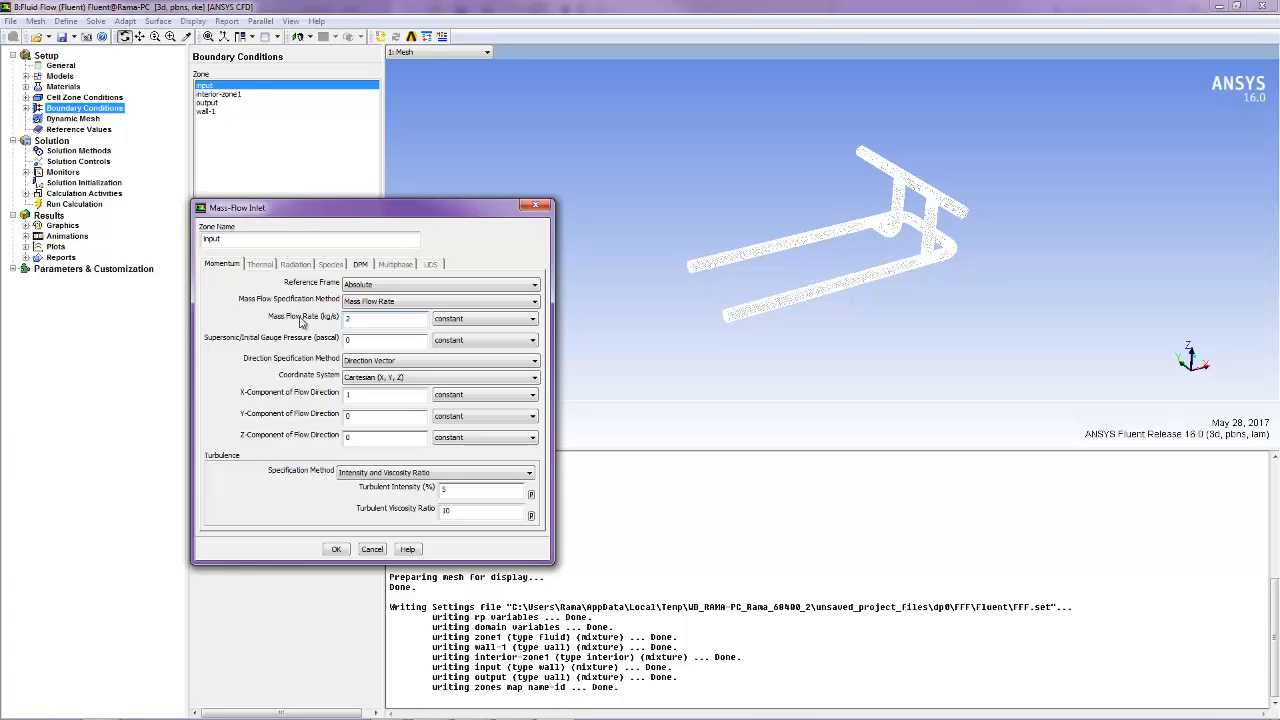
double_click(351, 340)
drag(360, 340, 345, 343)
key(Tab)
click(380, 362)
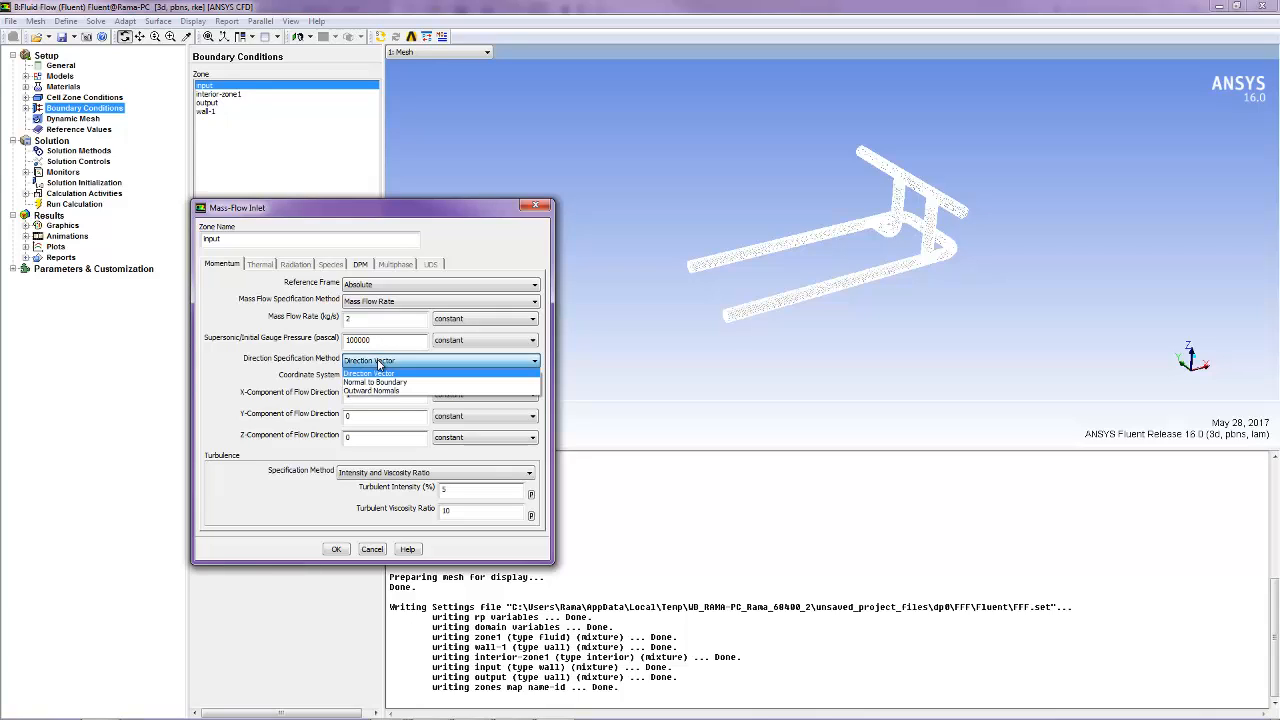
click(381, 377)
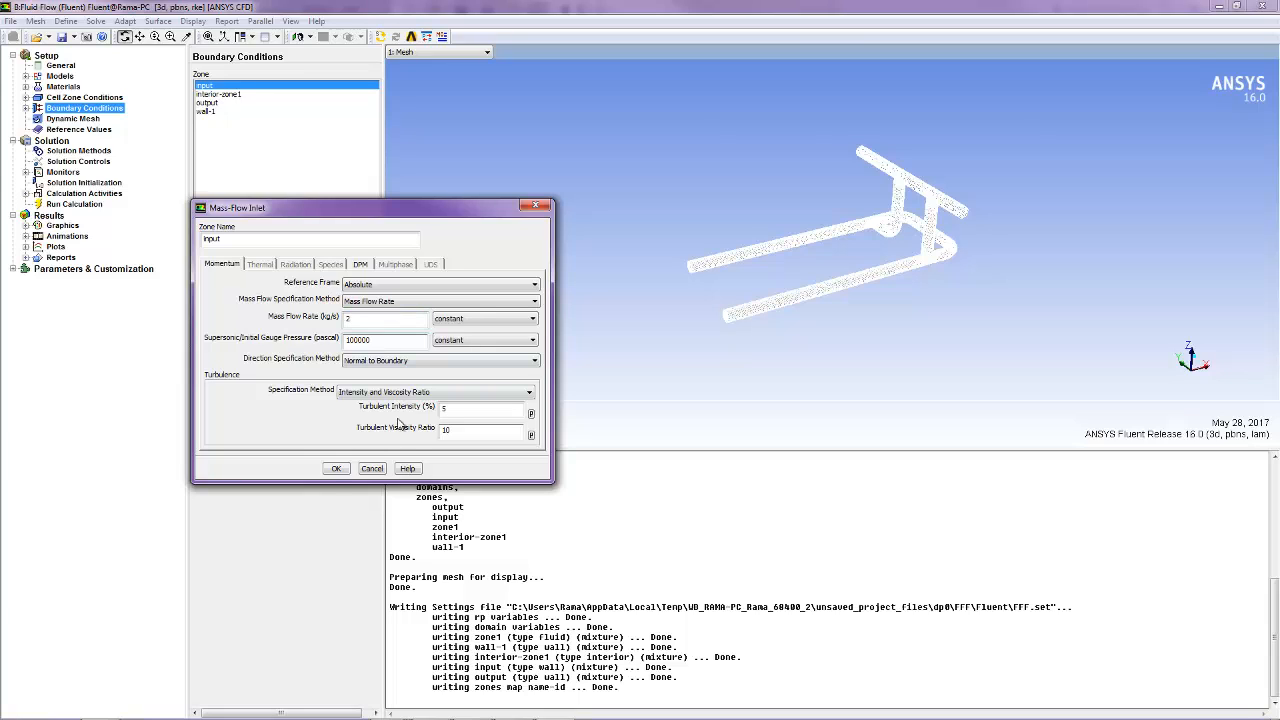
click(336, 468)
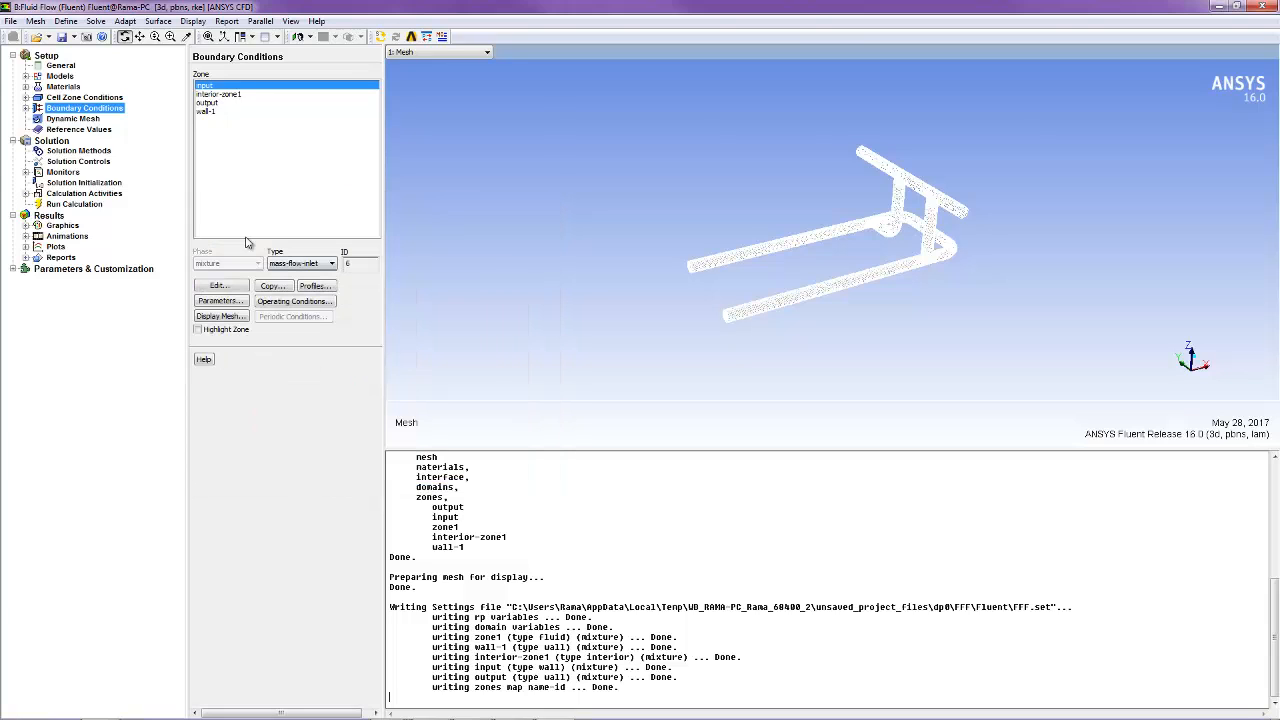
Make the output zone a pressure-outlet with 0 Pa gauge pressure and backflow direction Normal to Boundary
click(207, 104)
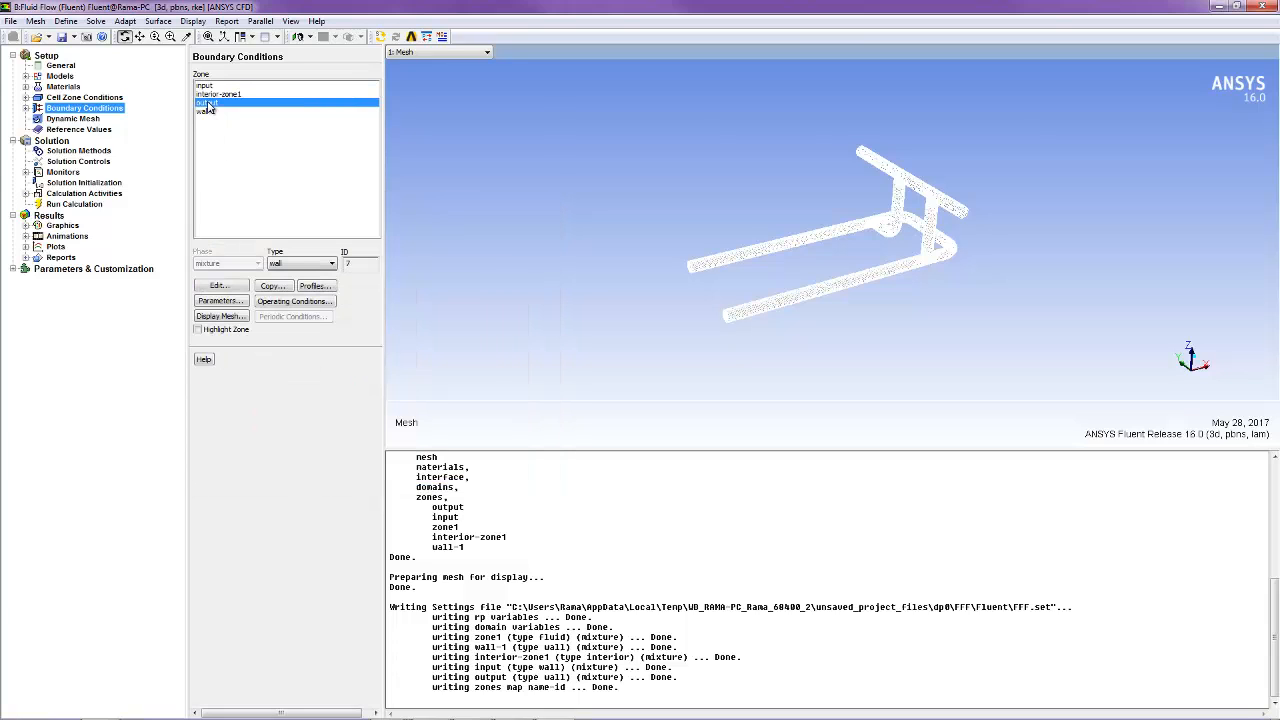
click(300, 266)
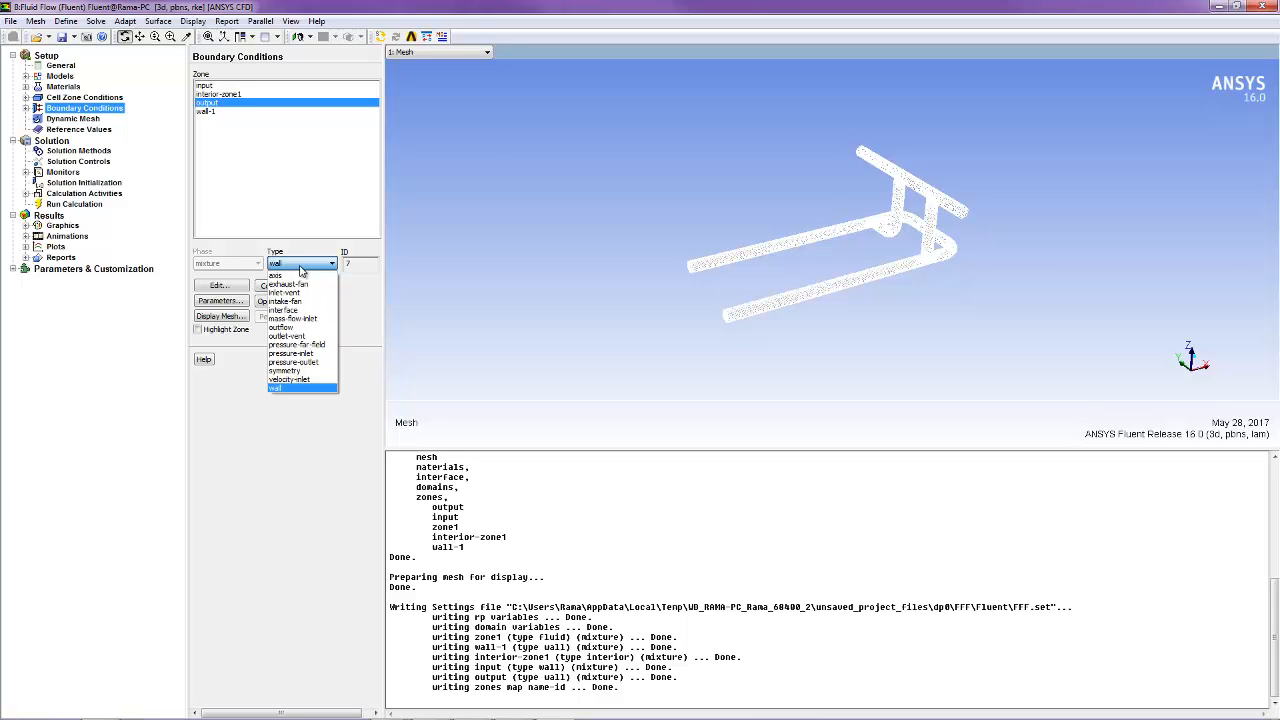
click(311, 363)
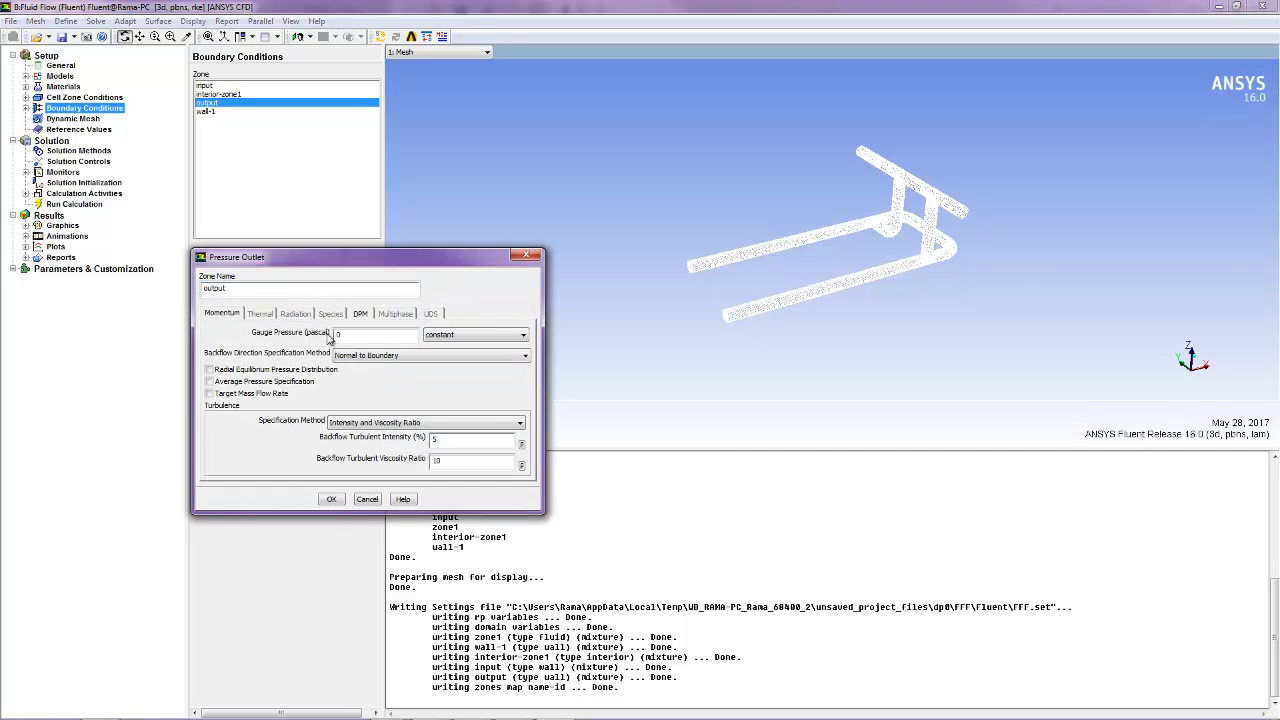
double_click(345, 334)
click(333, 499)
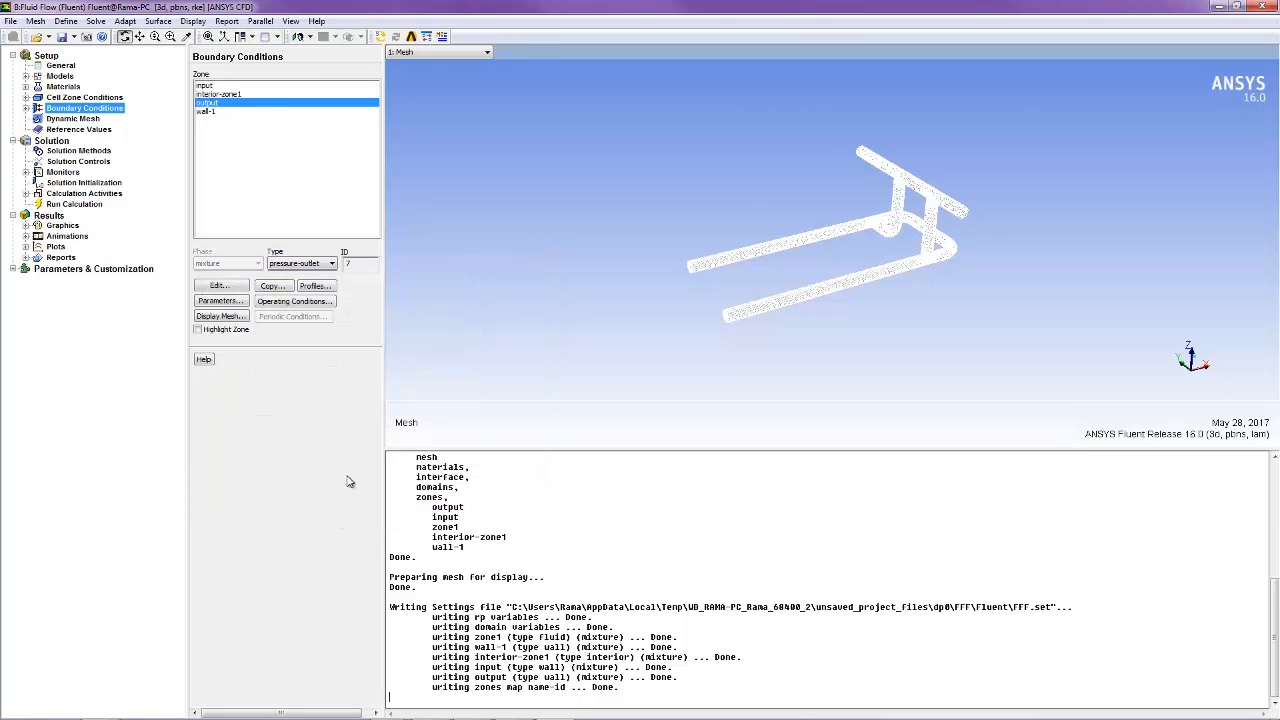
Assign wall as the boundary type of the wall-1 zone and accept its wall settings
click(208, 112)
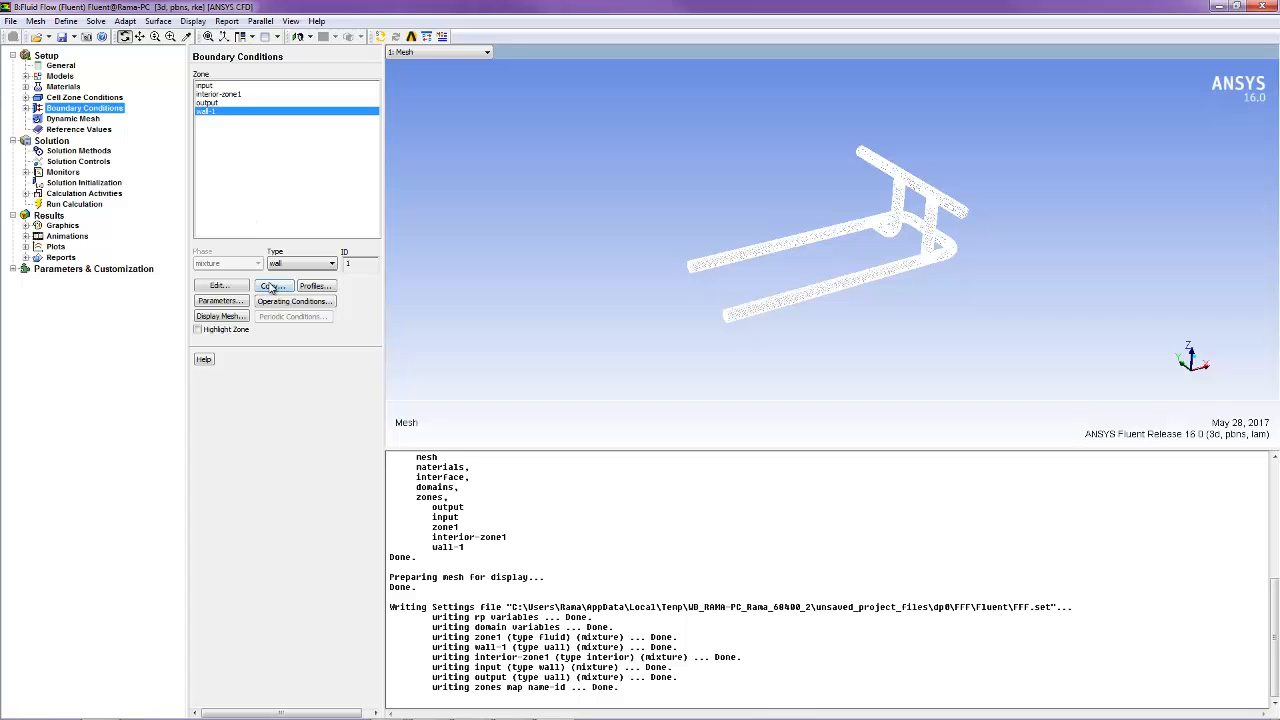
click(296, 266)
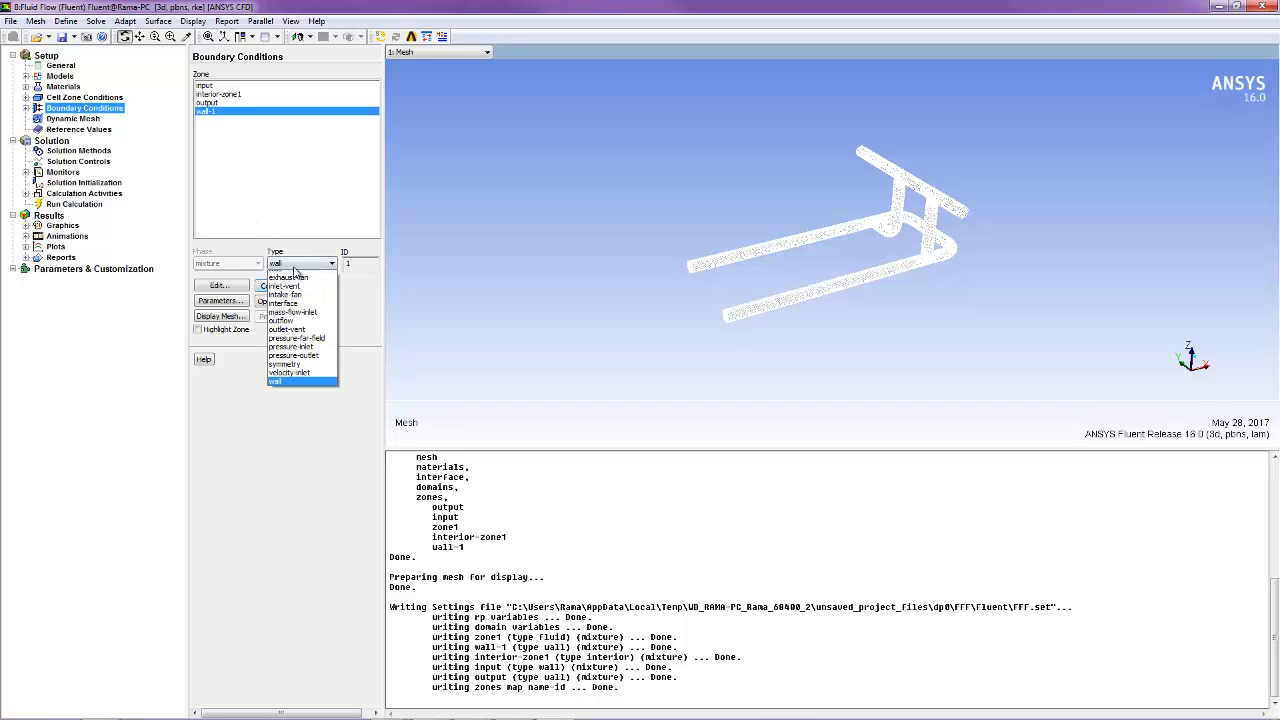
click(293, 381)
click(384, 519)
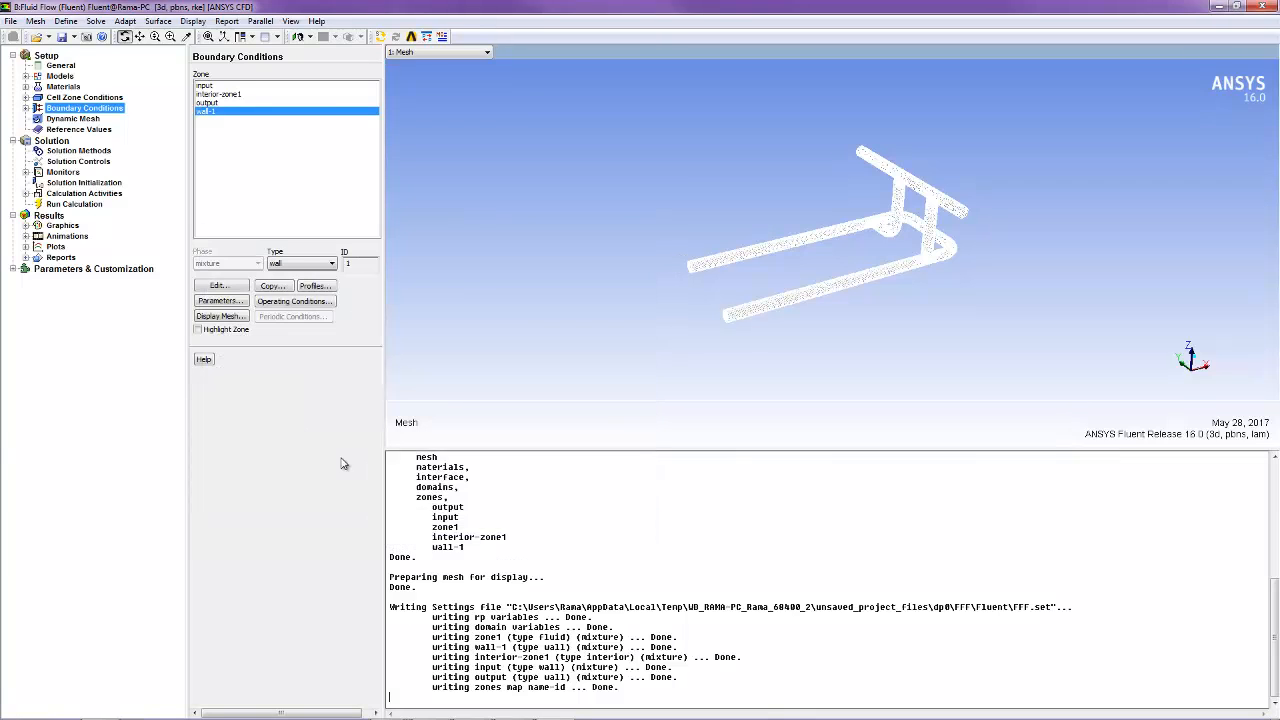
Enable Dynamic Mesh and compute the reference values from the input zone
click(86, 119)
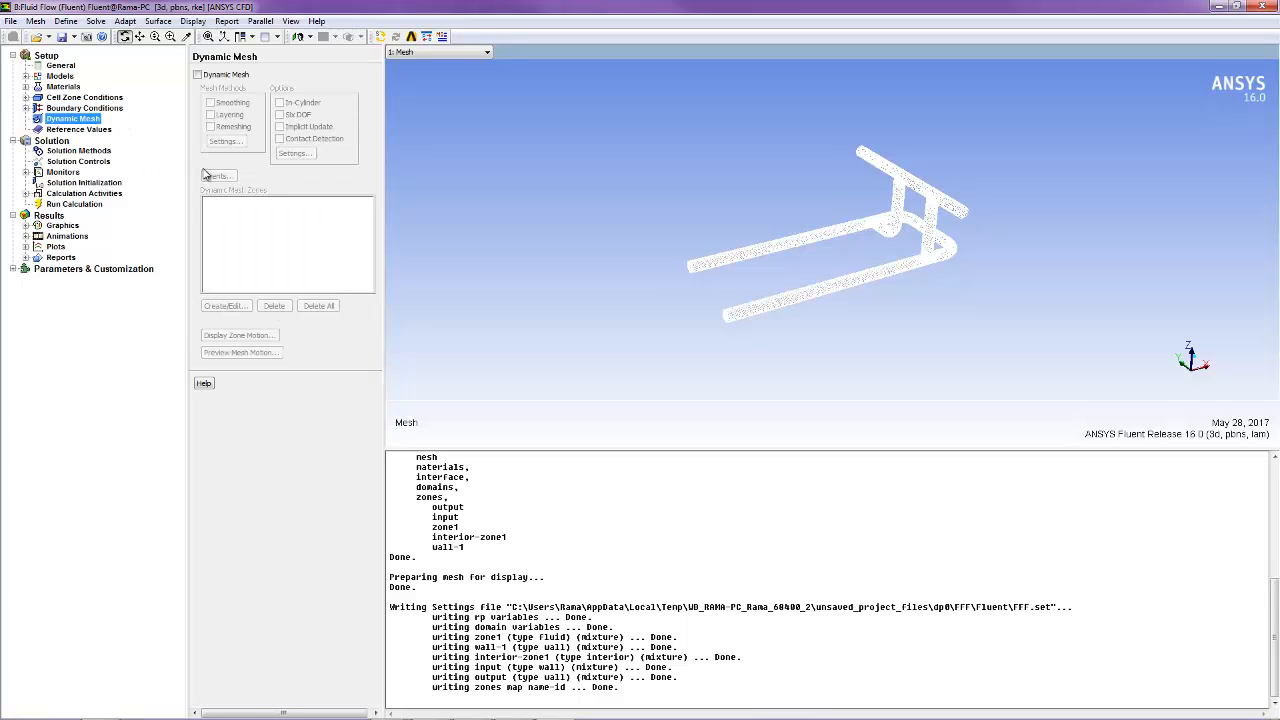
click(197, 74)
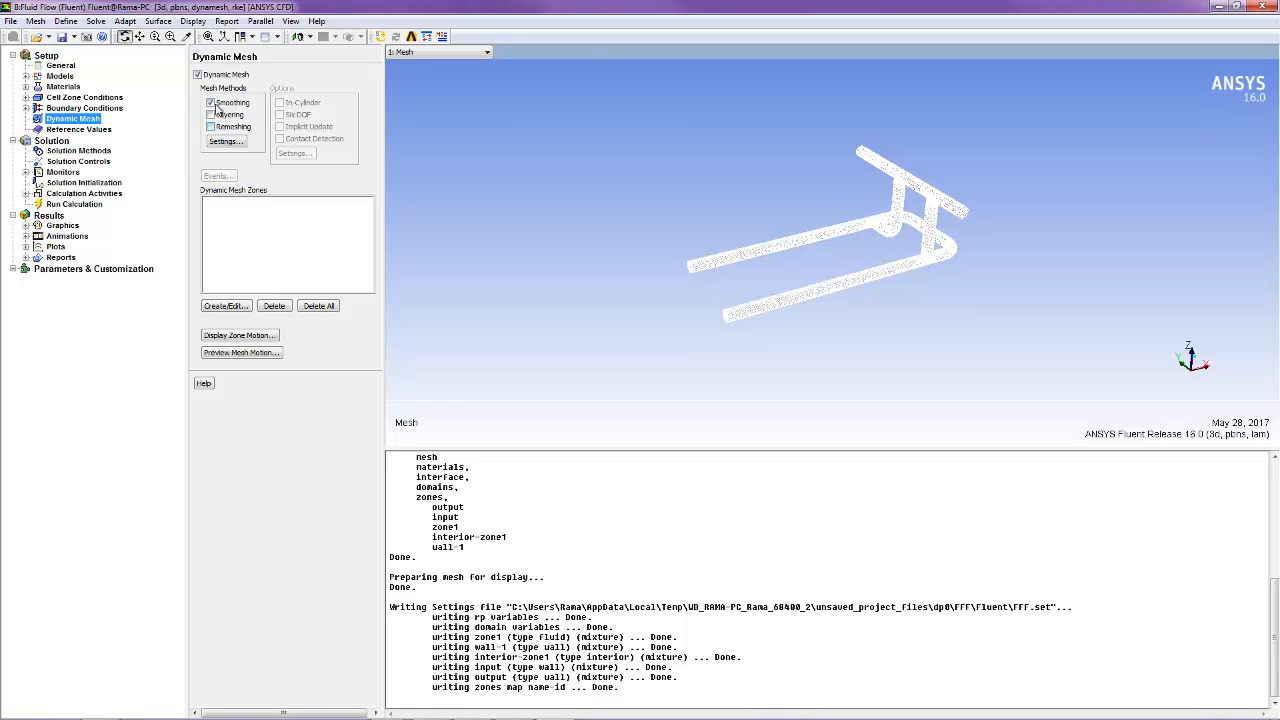
click(87, 129)
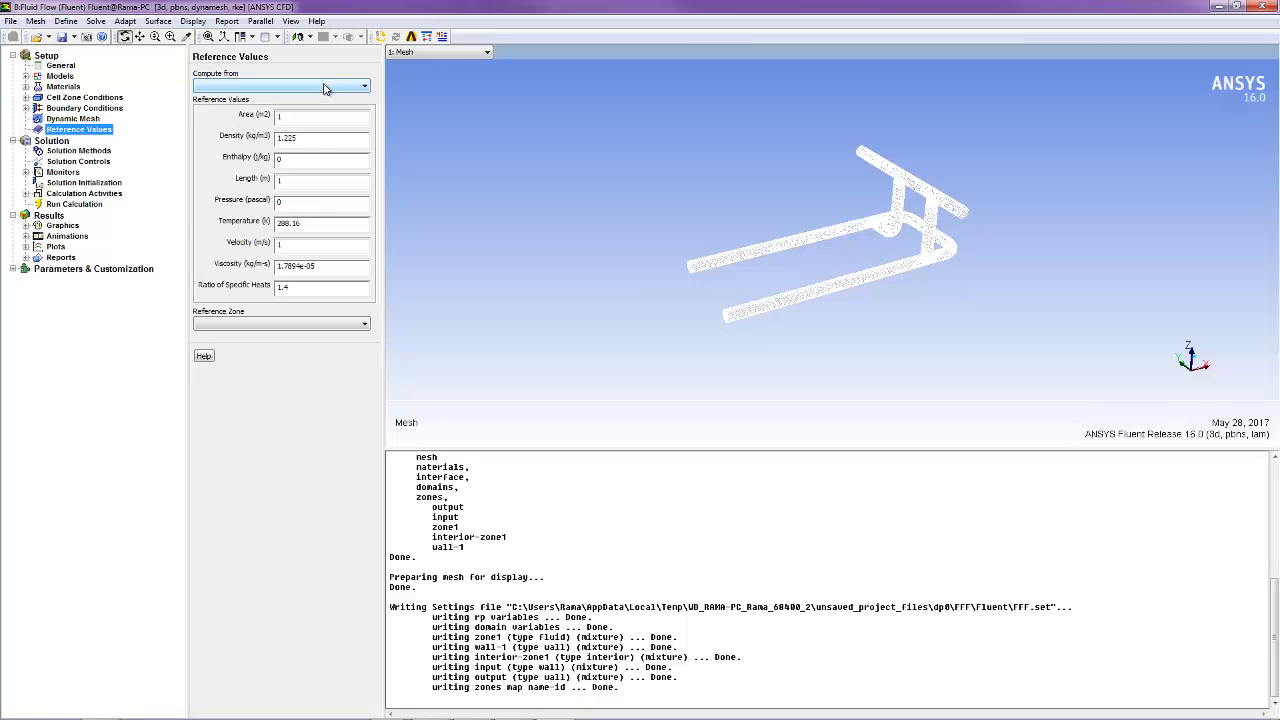
click(323, 88)
click(283, 117)
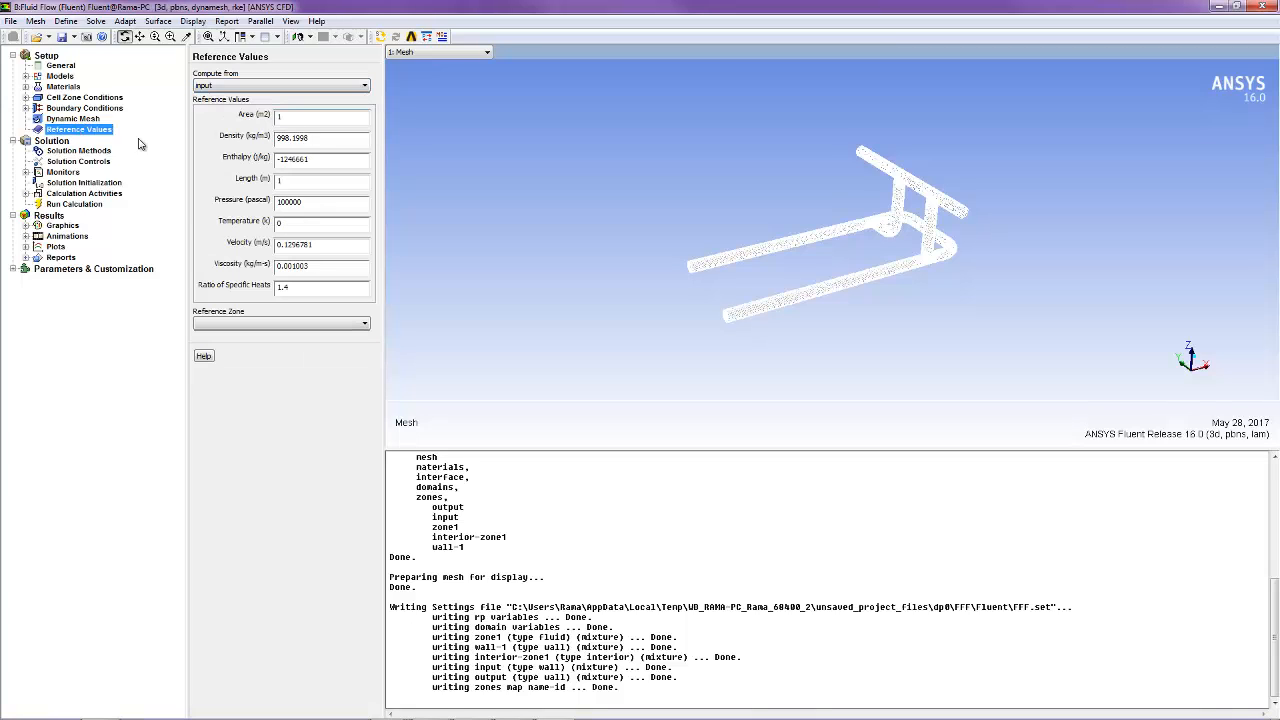
Review the solution methods, controls and monitors, and initialize the solution with Hybrid Initialization
click(56, 142)
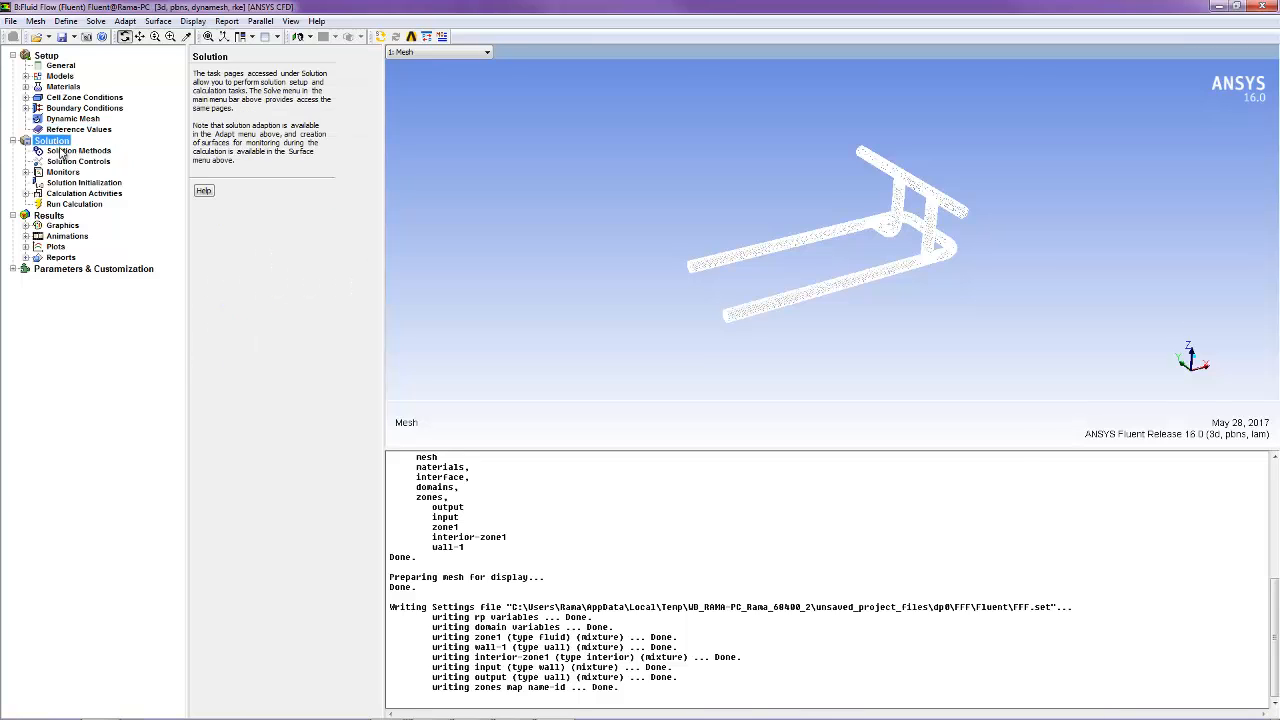
click(70, 150)
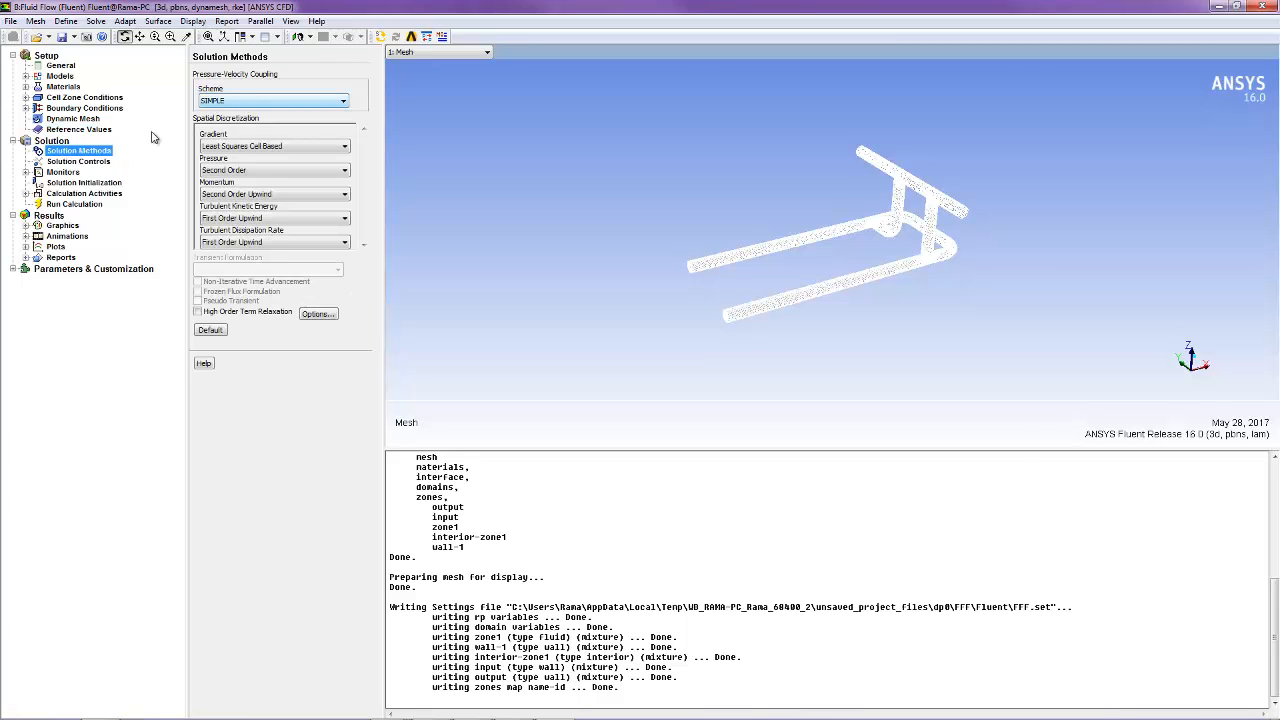
click(92, 161)
click(62, 172)
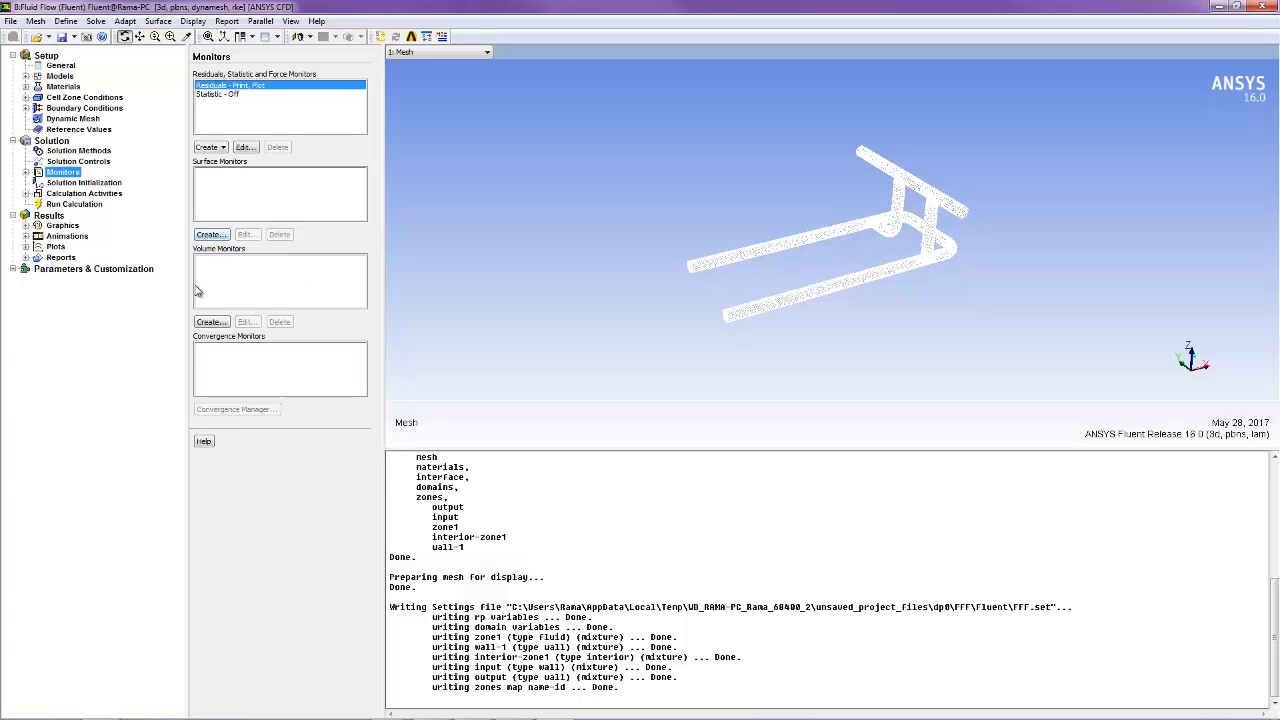
click(88, 183)
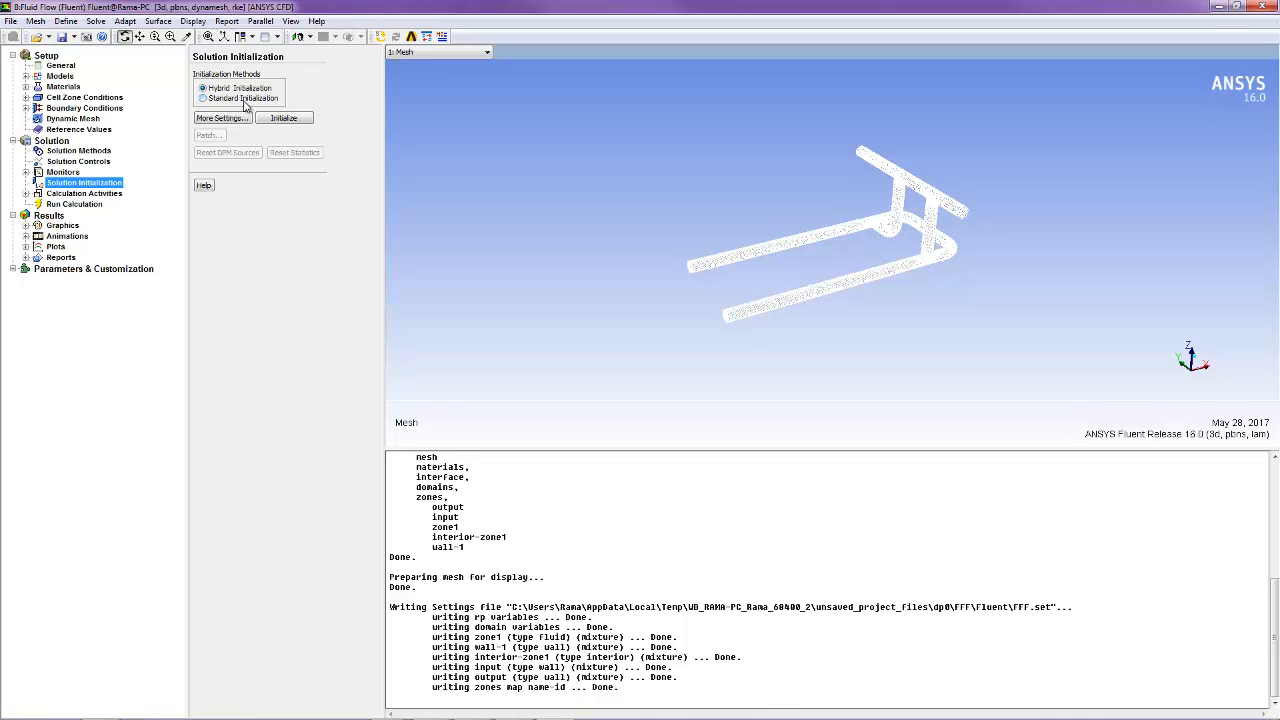
click(203, 99)
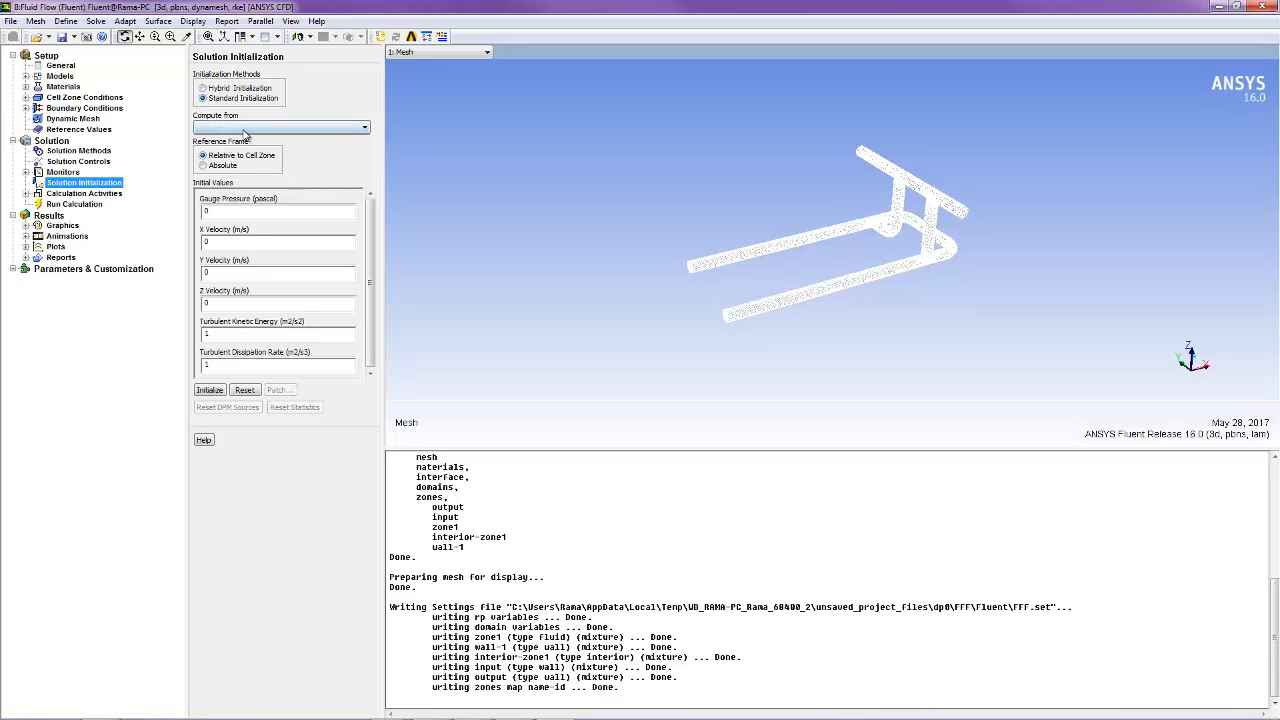
click(203, 88)
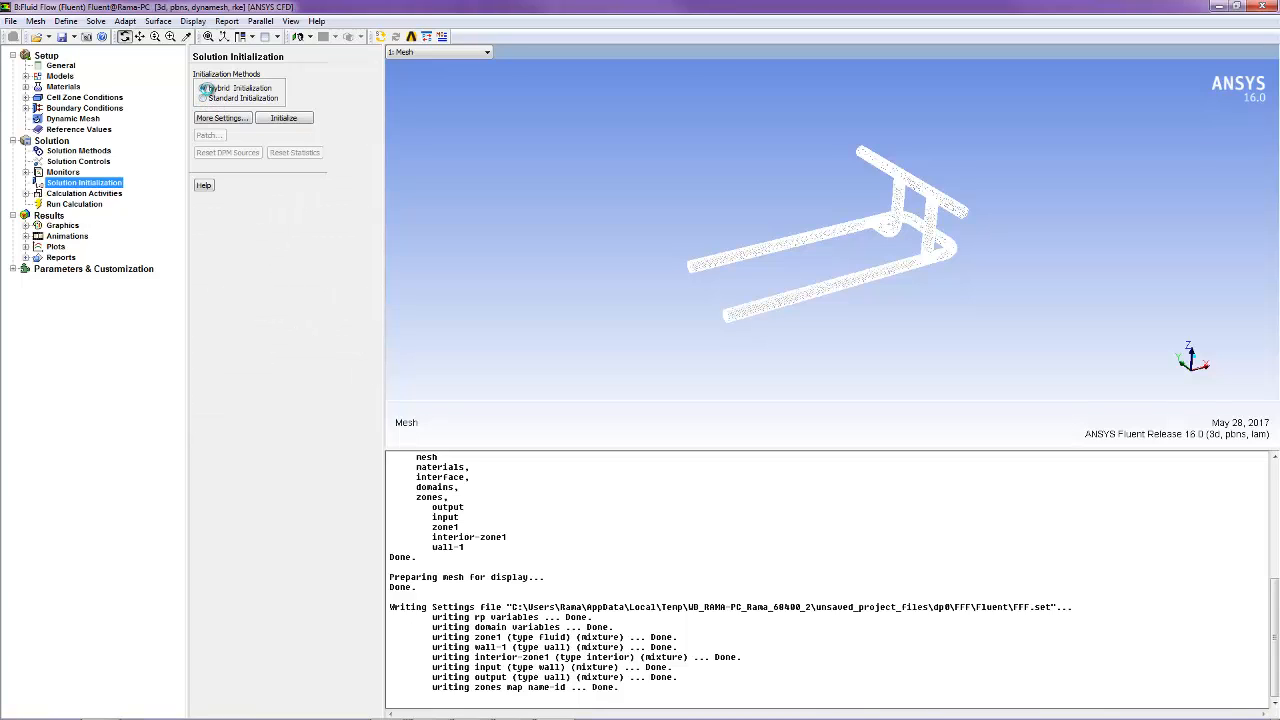
click(284, 118)
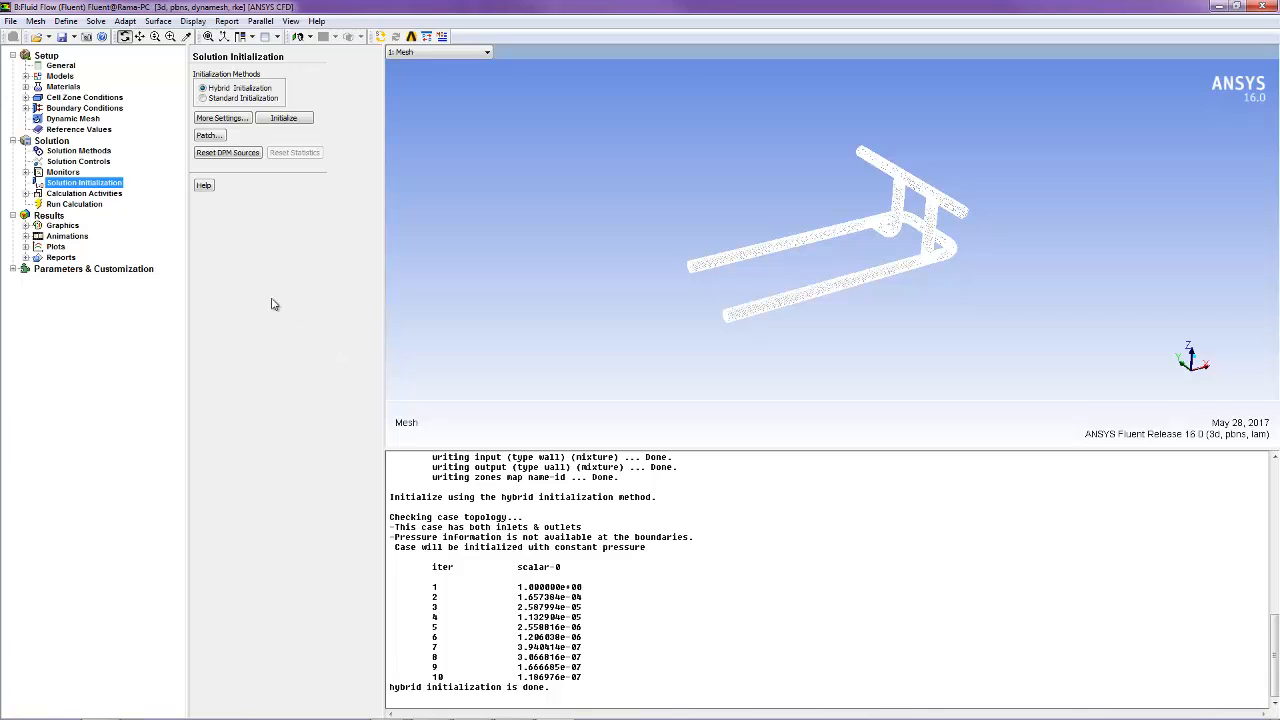
Run the case check on the setup and close its recommendations
click(62, 204)
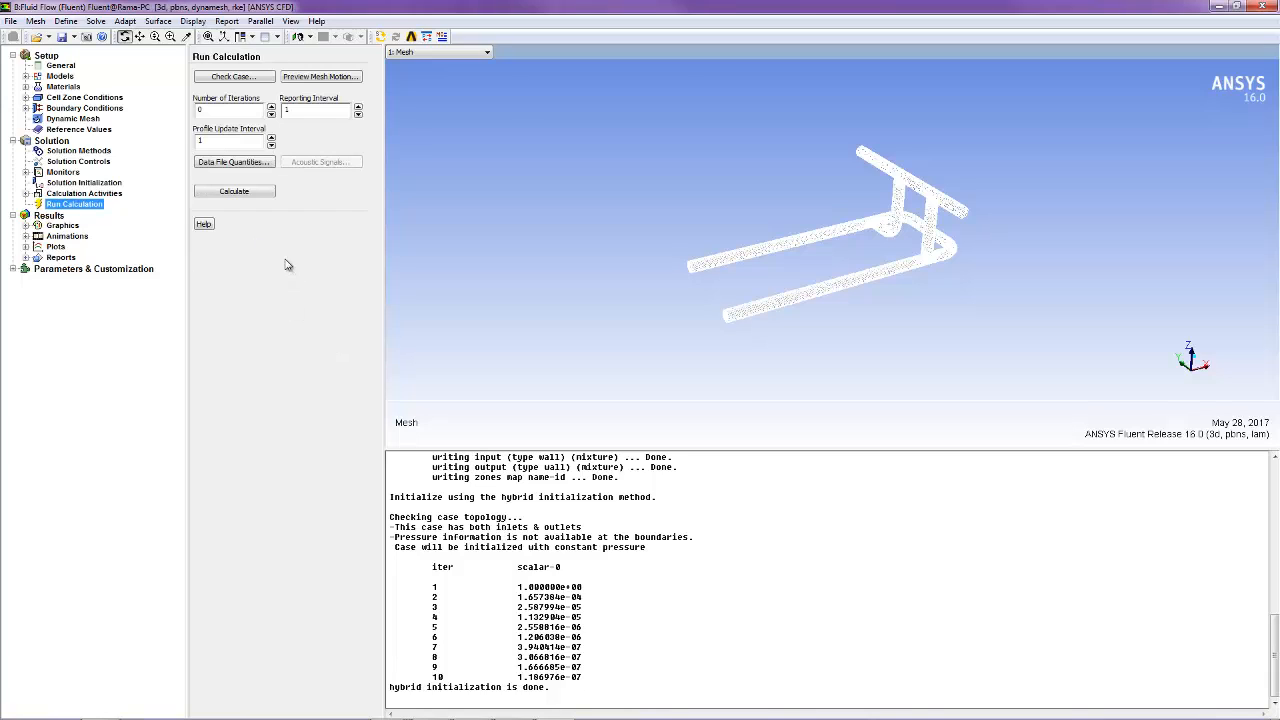
click(257, 78)
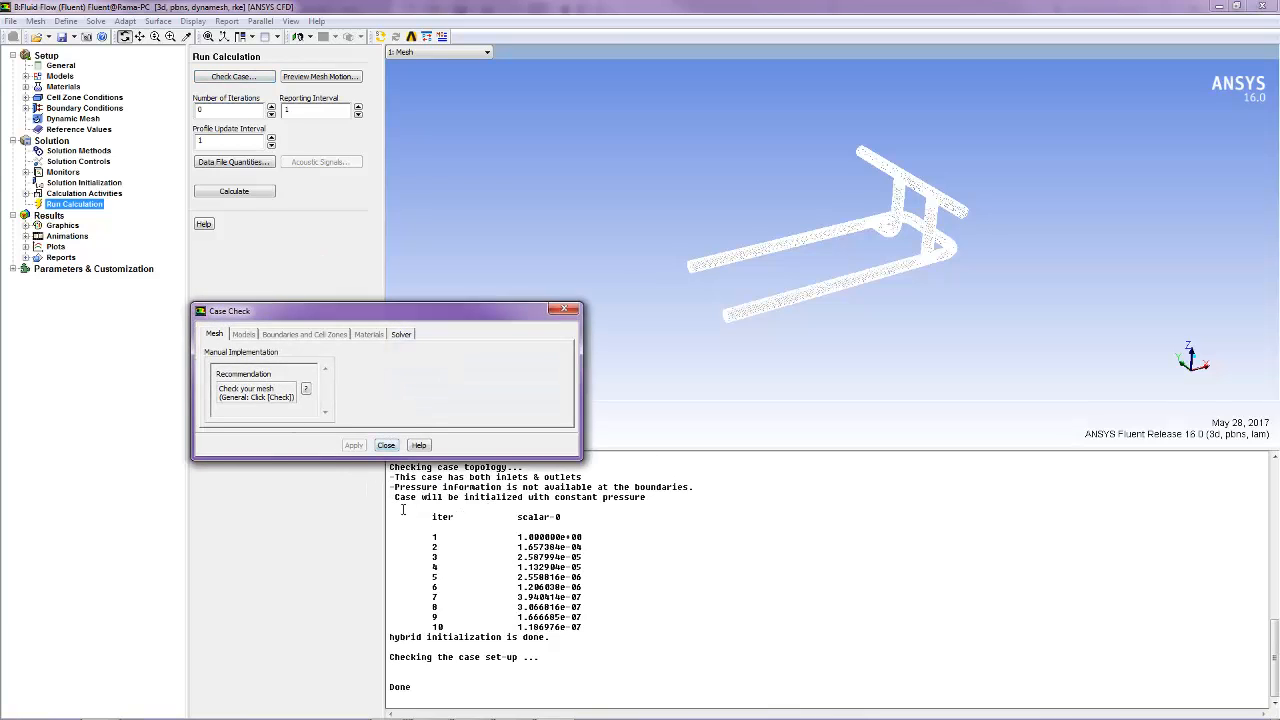
click(386, 445)
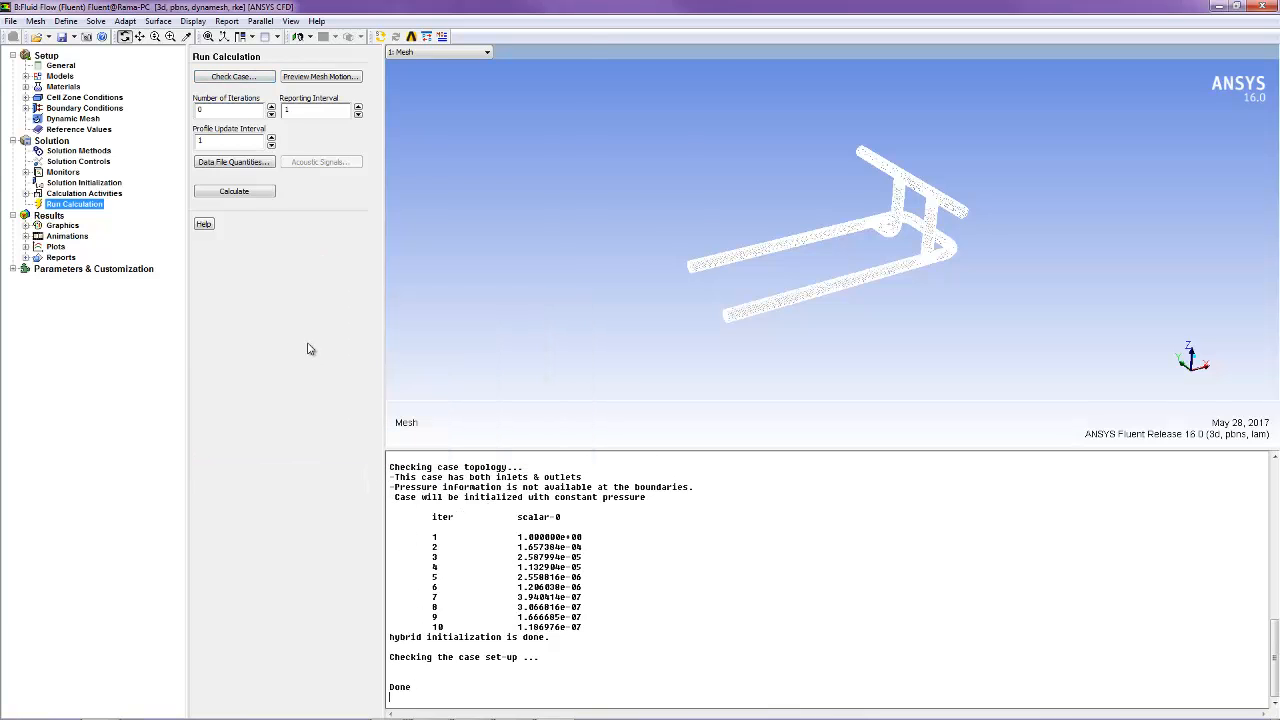
Set the number of iterations to 1000 and run the calculation
double_click(210, 111)
text(6)
double_click(200, 110)
text(1000)
click(229, 140)
click(226, 190)
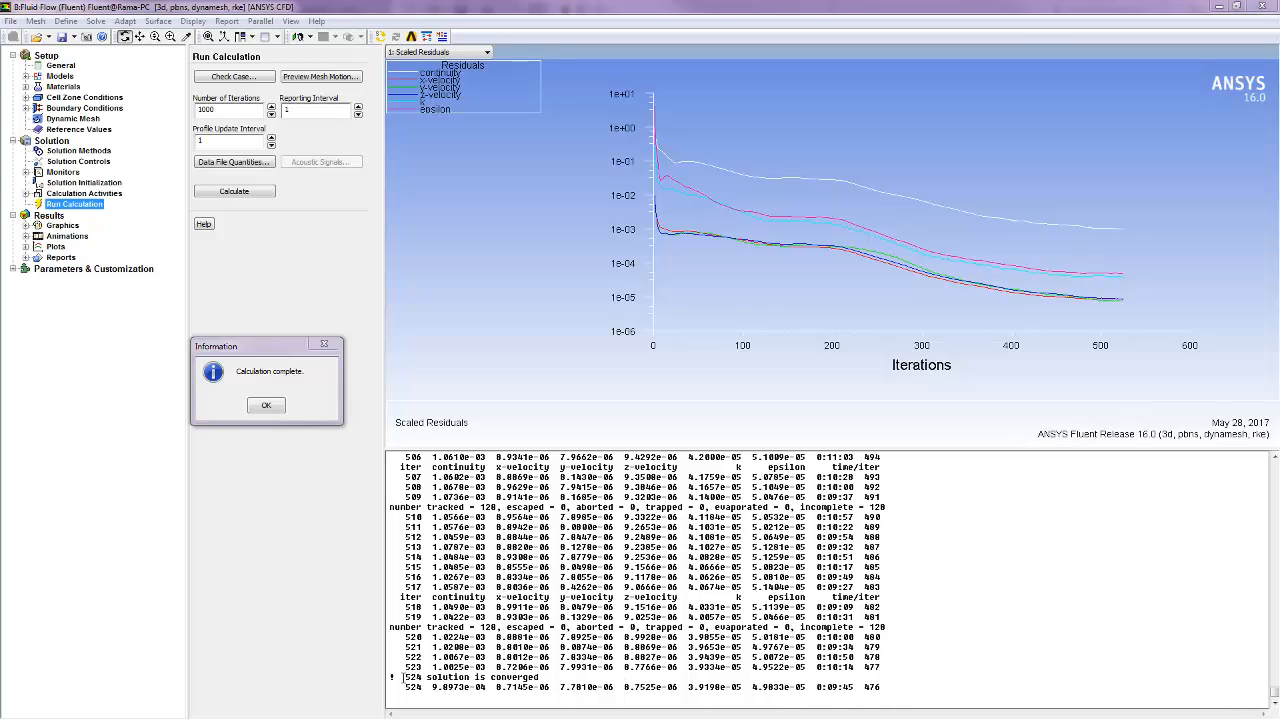
Highlight the iteration number of the converged solution in the console output and dismiss the calculation message
drag(404, 678, 424, 678)
click(422, 678)
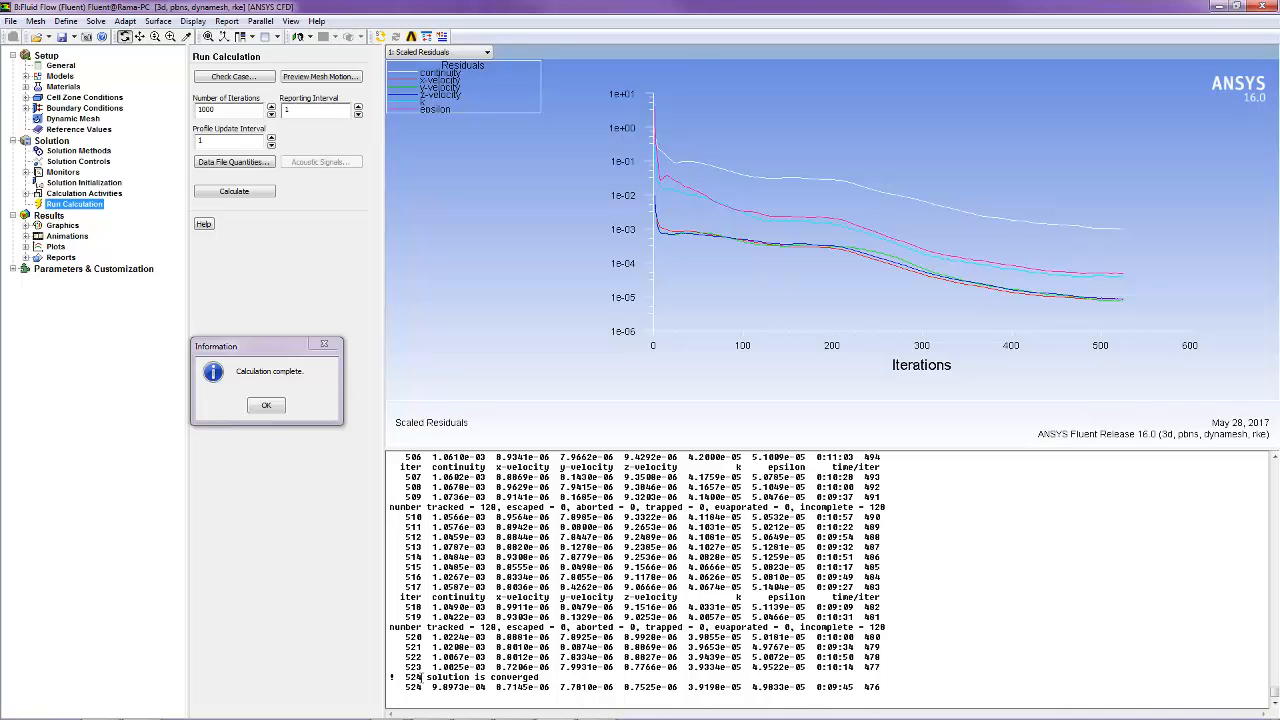
drag(422, 678, 406, 678)
click(406, 678)
right_click(409, 680)
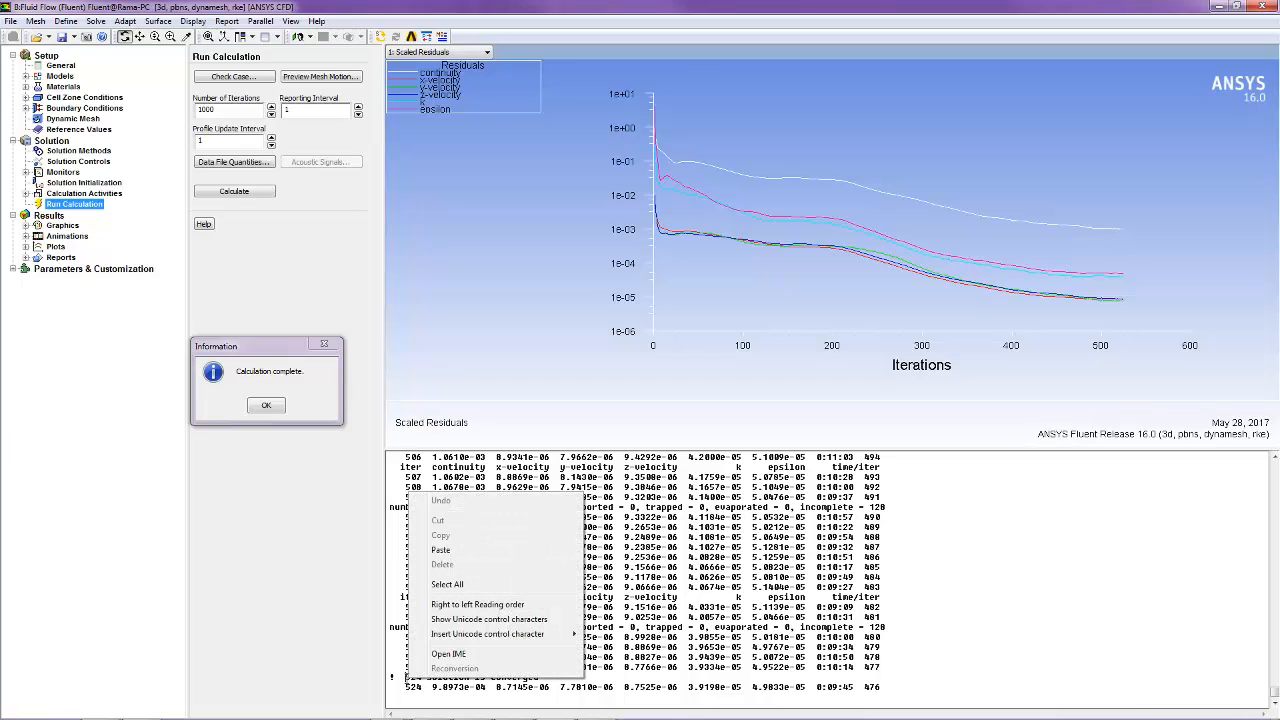
key(Escape)
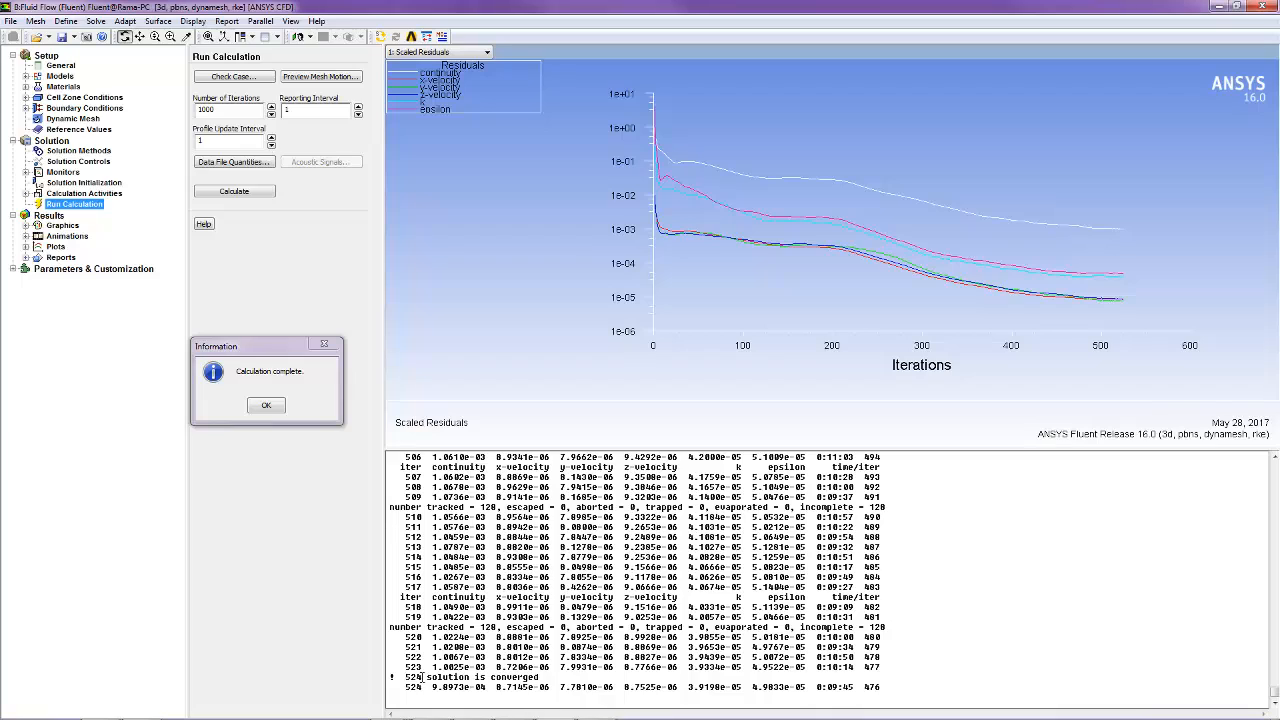
drag(422, 678, 406, 678)
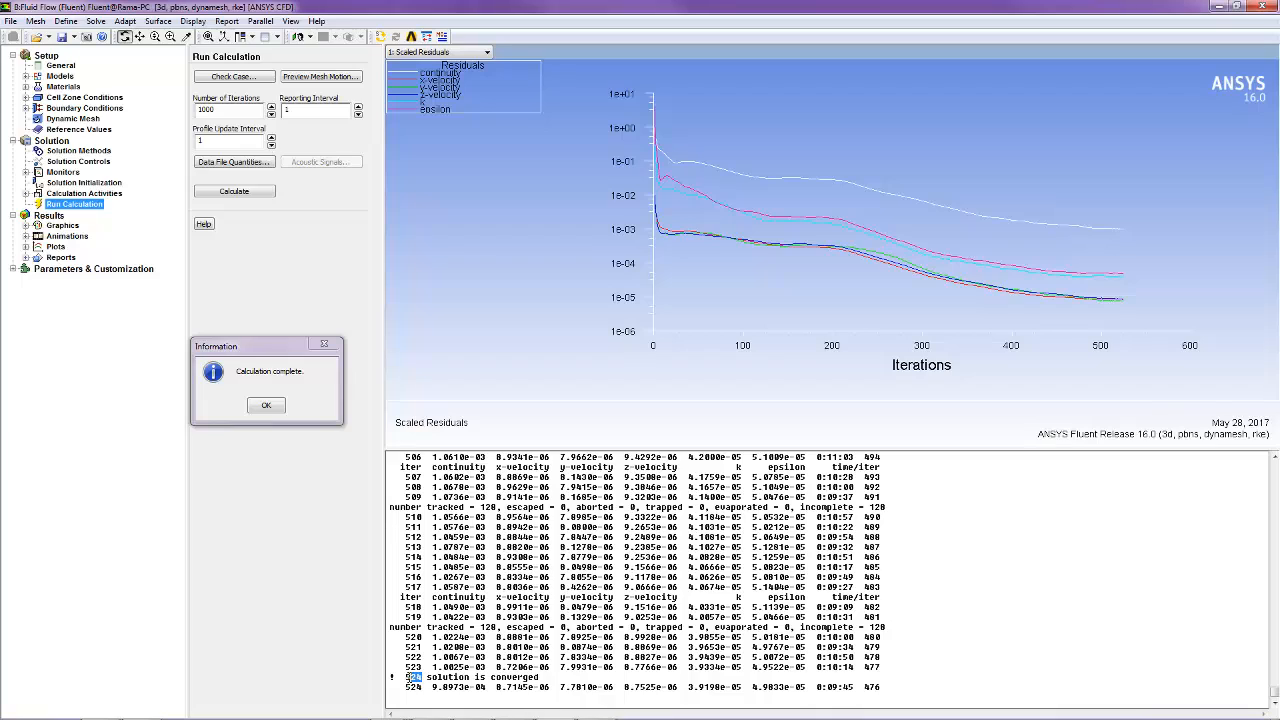
click(266, 407)
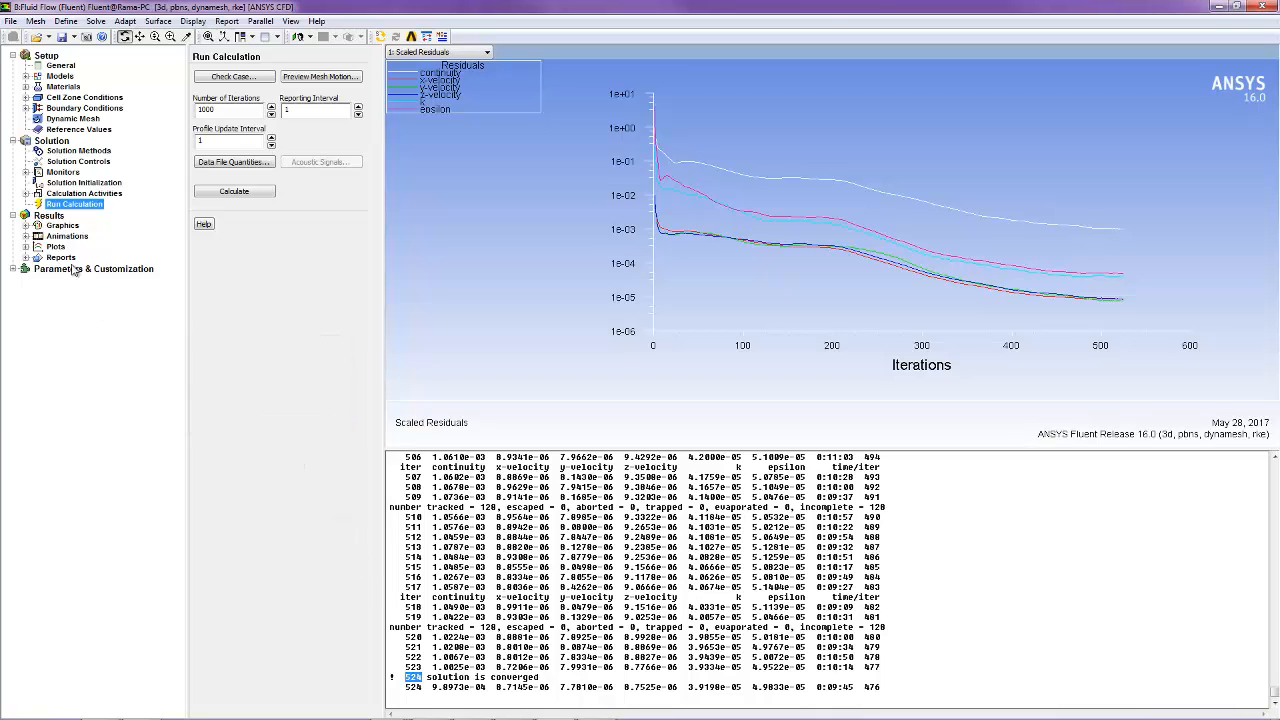
Open the setup for contour graphics in the results and enable filled contours
click(51, 218)
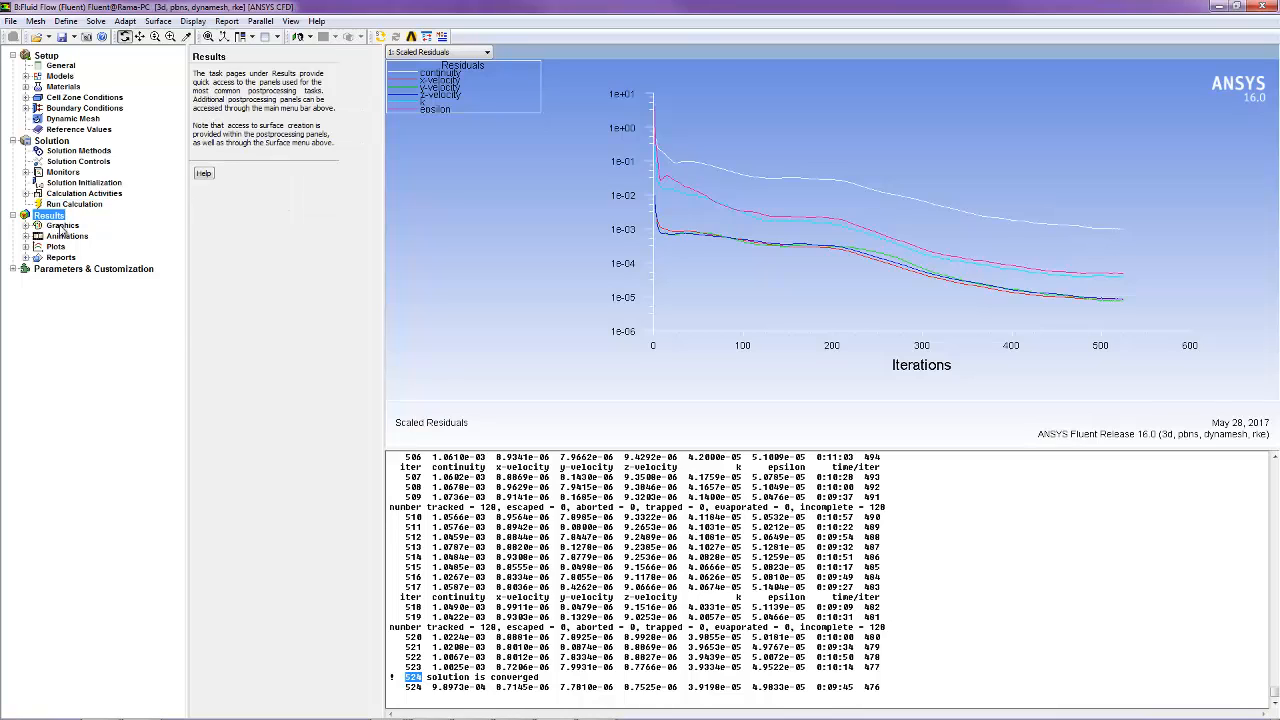
click(62, 226)
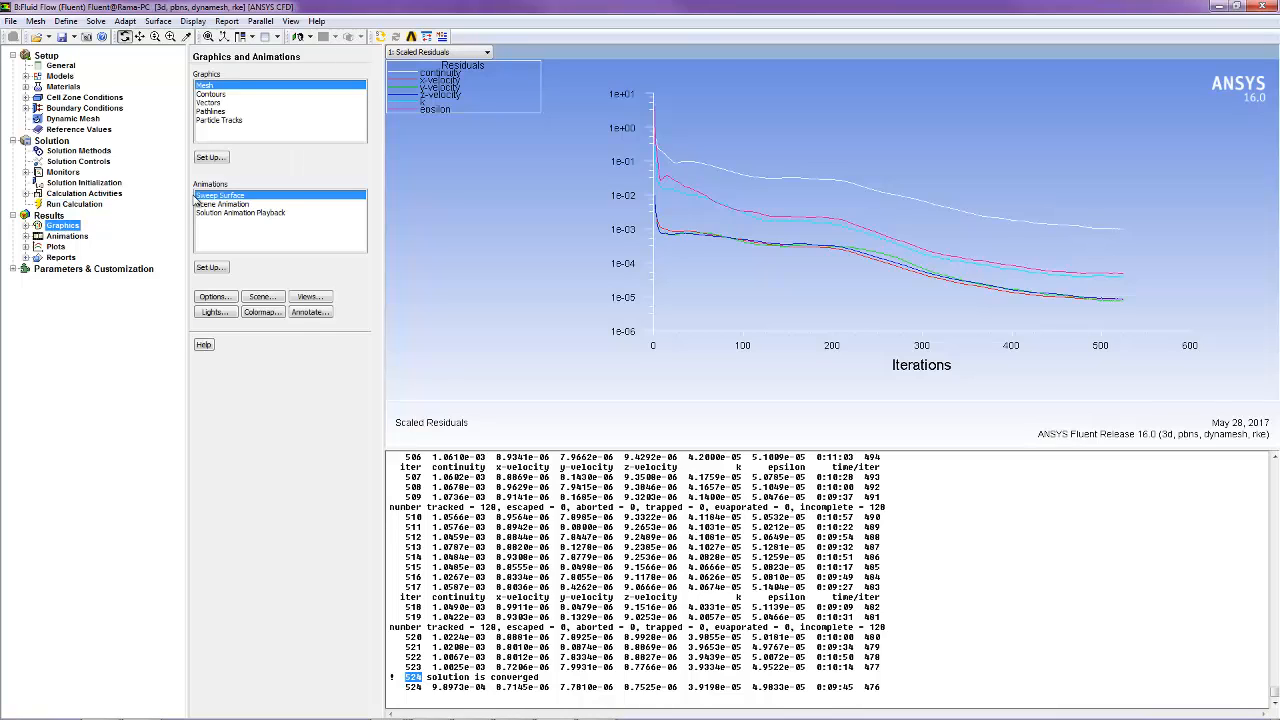
click(212, 94)
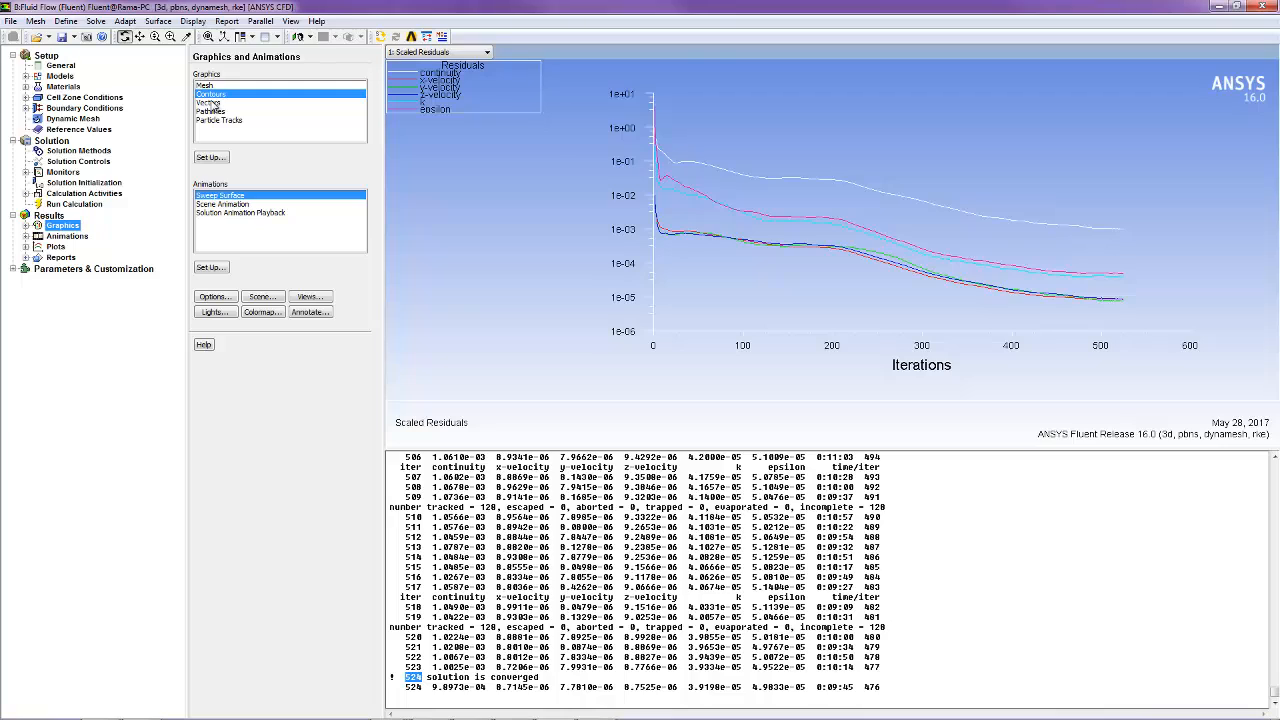
click(211, 157)
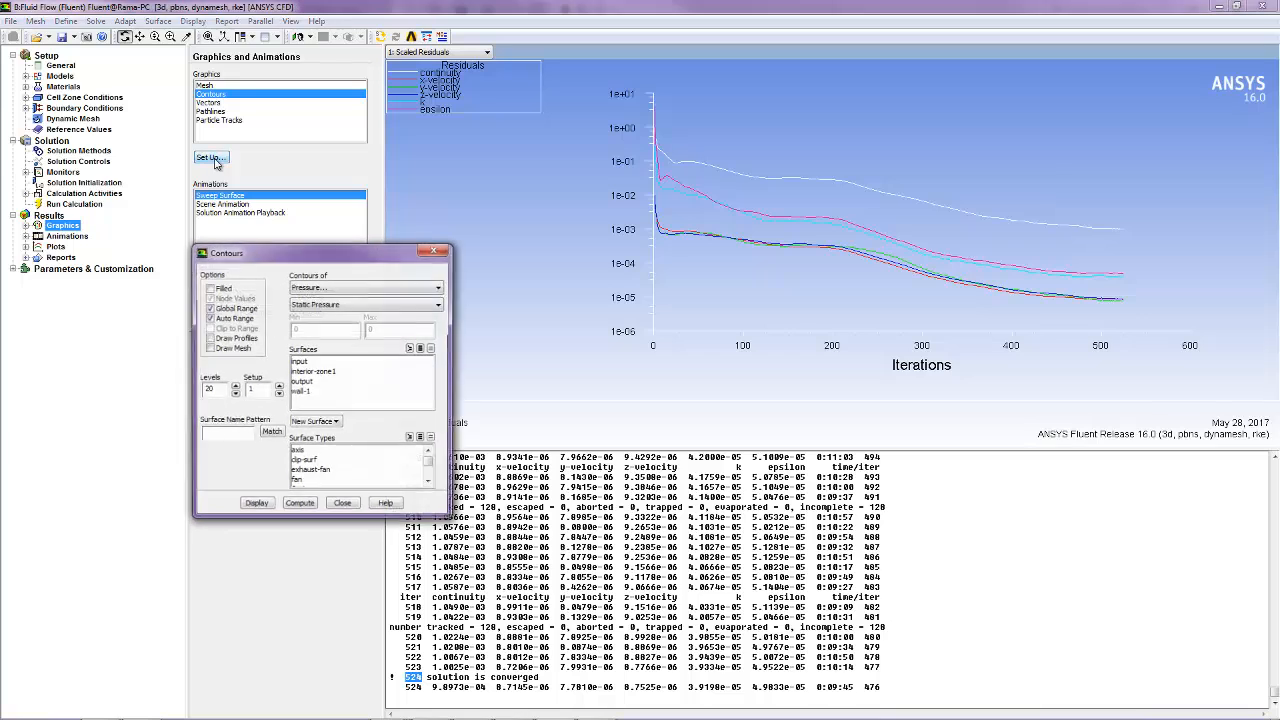
click(213, 289)
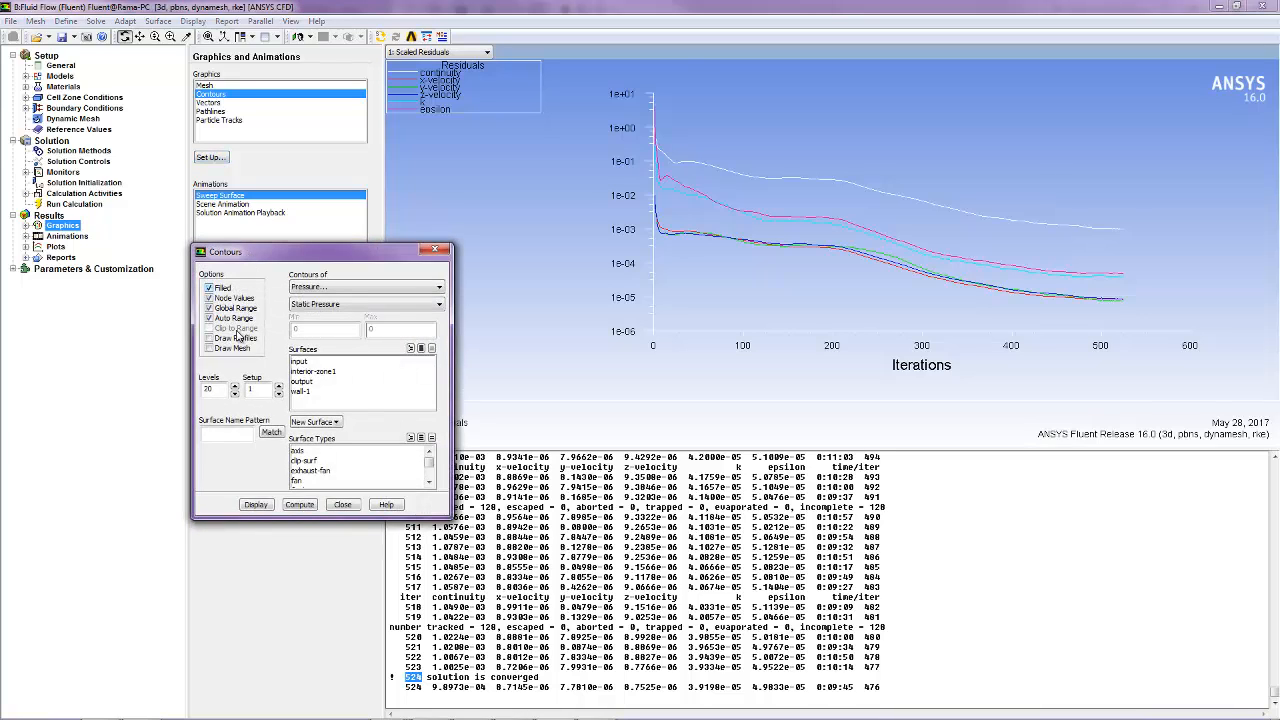
Set the contours to show the Discrete Phase Variables quantity DPM Erosion Rate
click(310, 288)
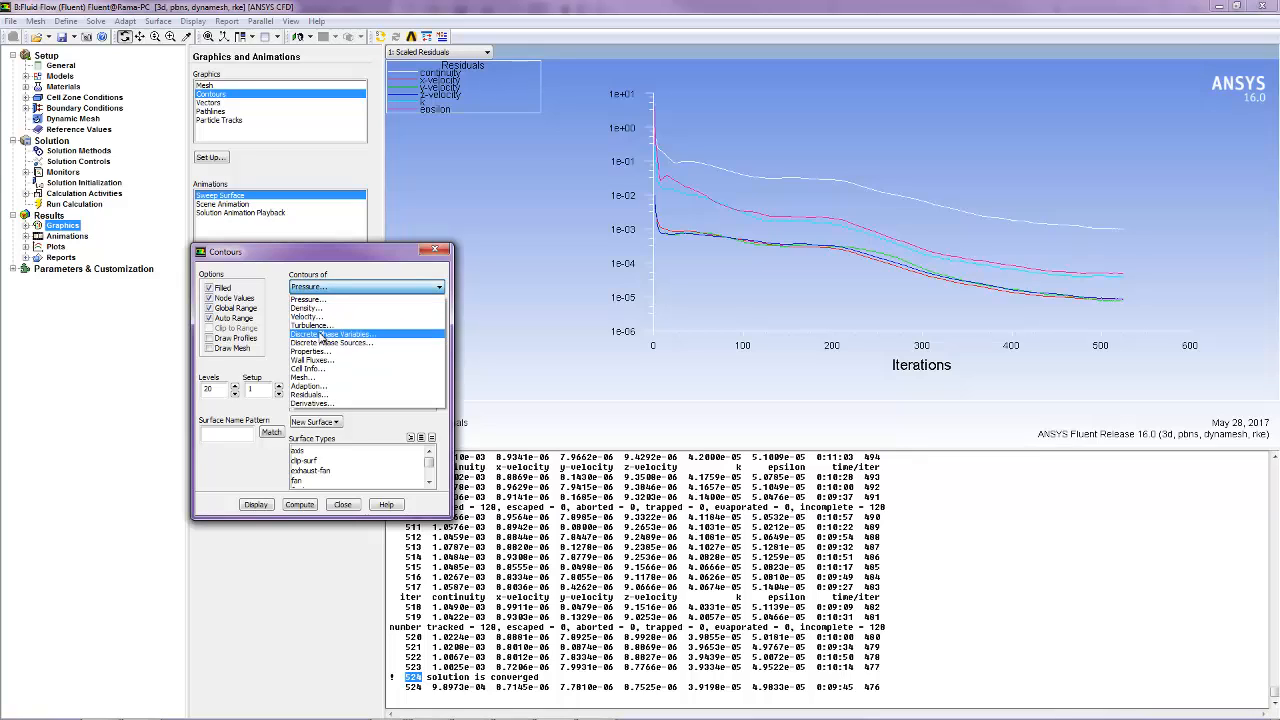
click(321, 336)
click(322, 288)
click(340, 336)
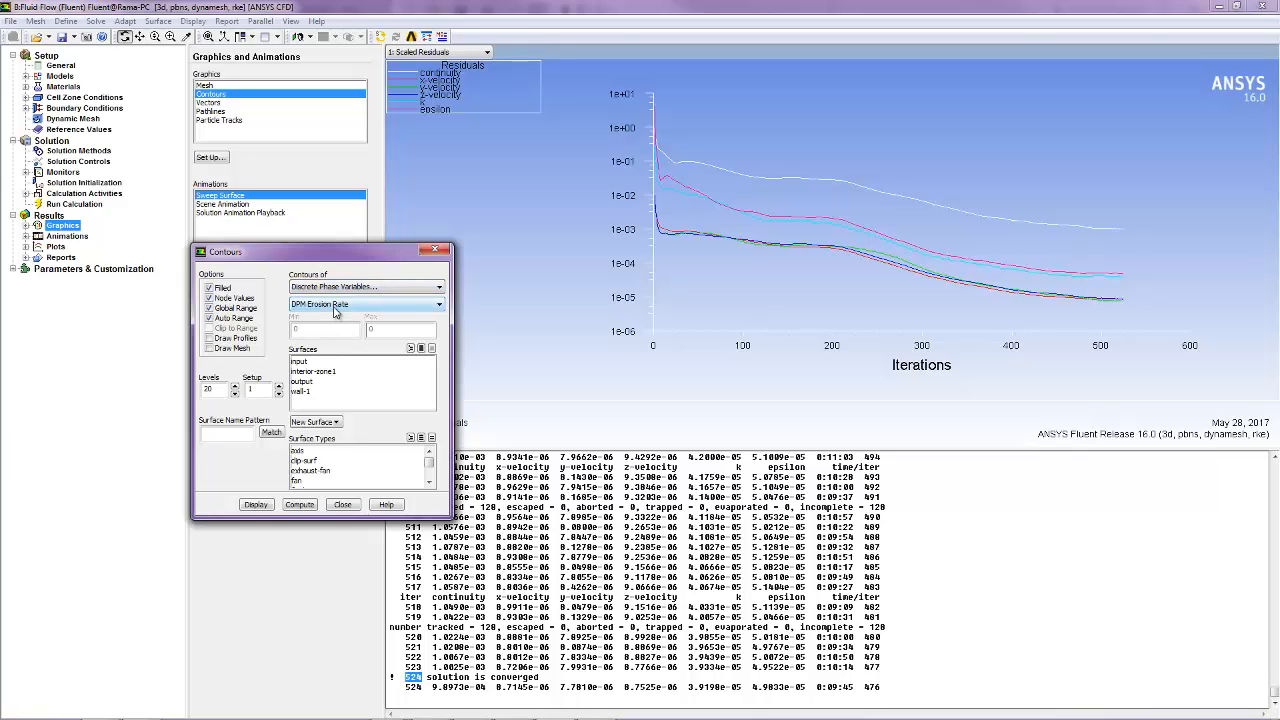
click(334, 305)
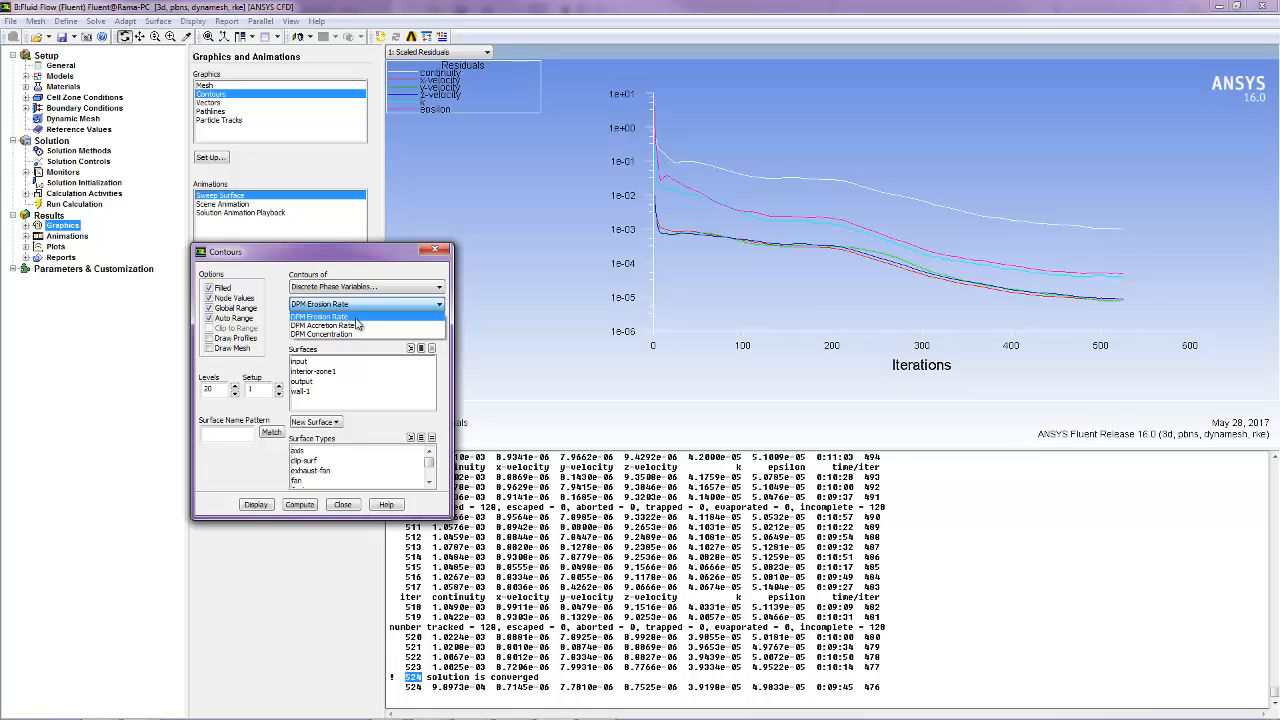
click(355, 319)
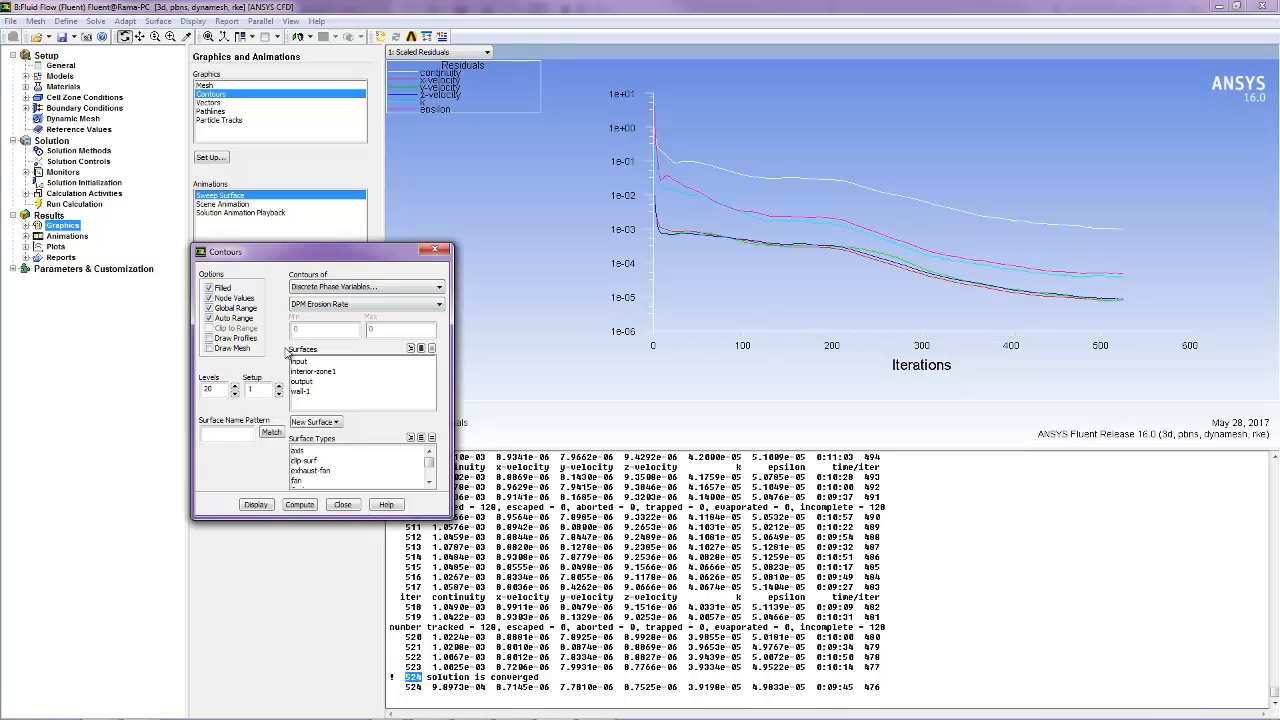
Try to compute and display the erosion rate contours without a selected surface
click(300, 505)
click(257, 505)
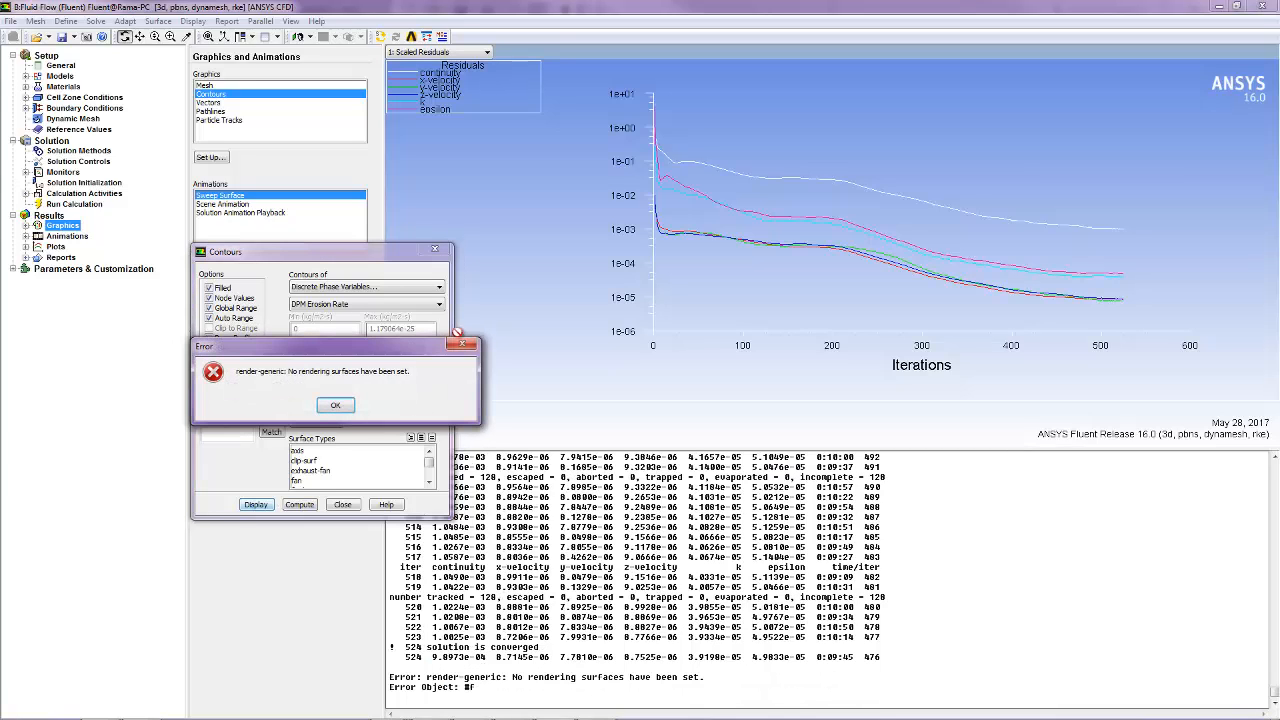
click(333, 411)
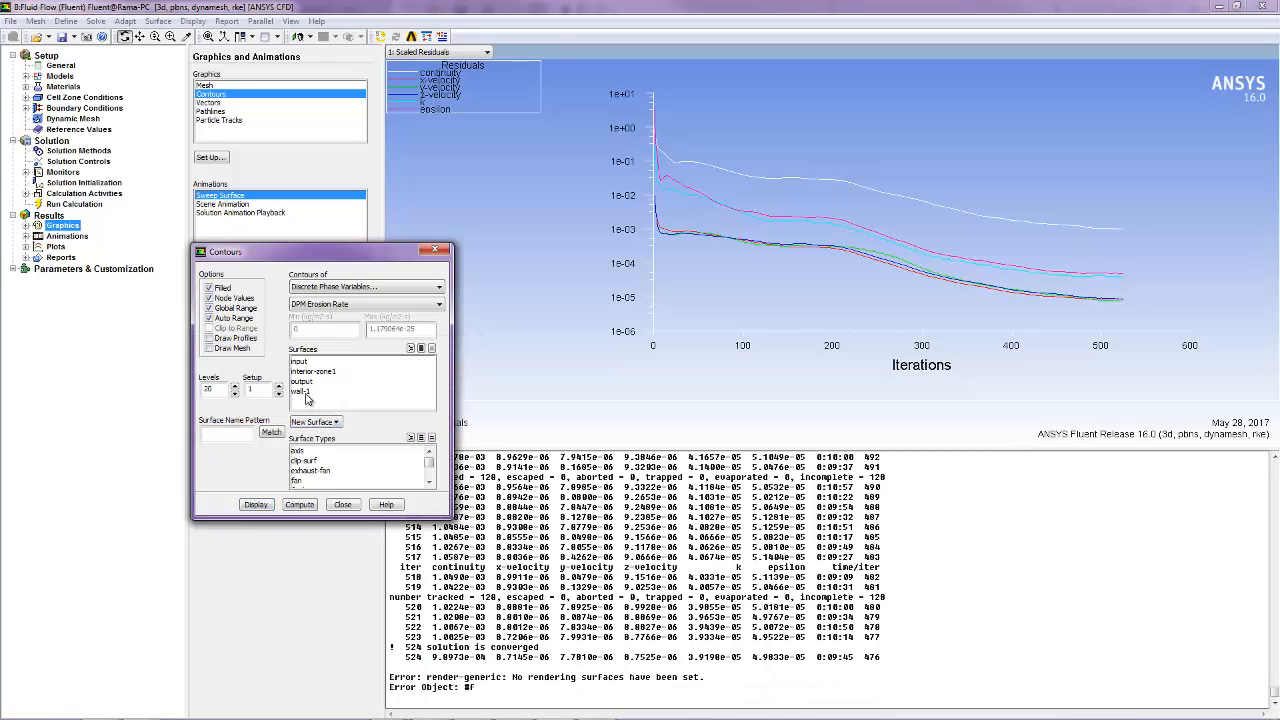
Select the wall-1 surface, then compute and display its DPM erosion rate contours
click(304, 393)
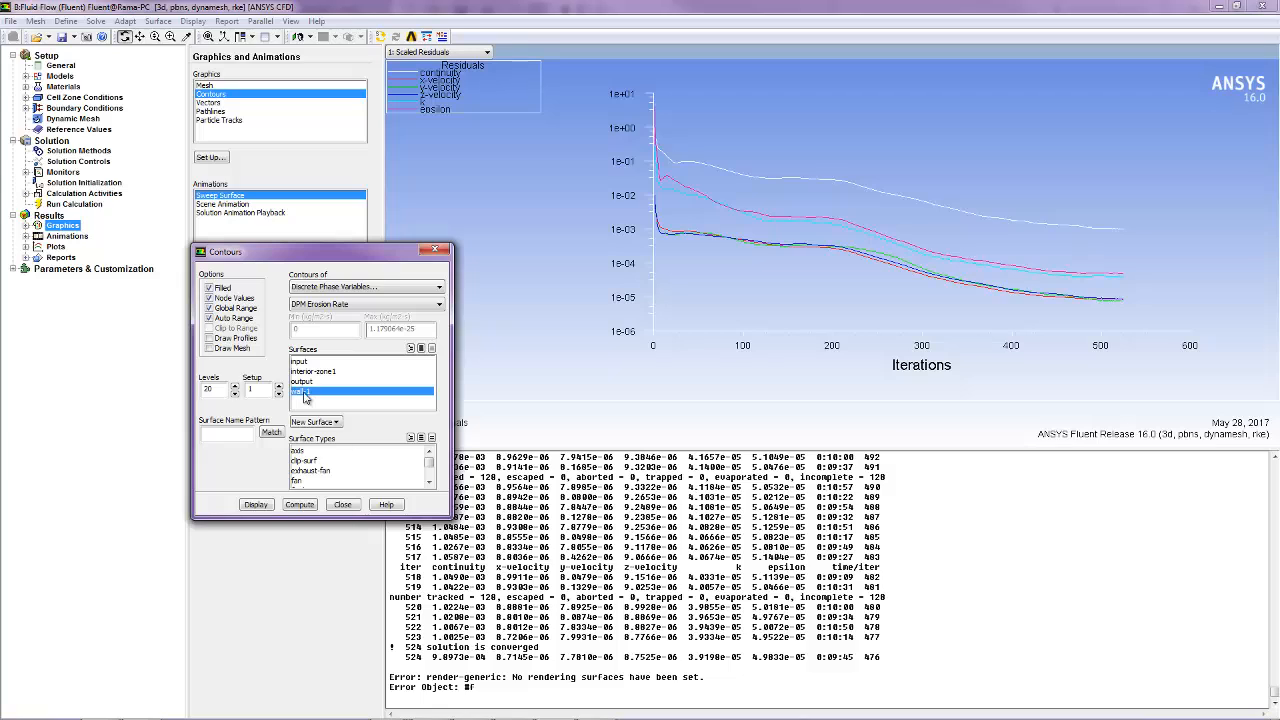
click(305, 503)
click(250, 504)
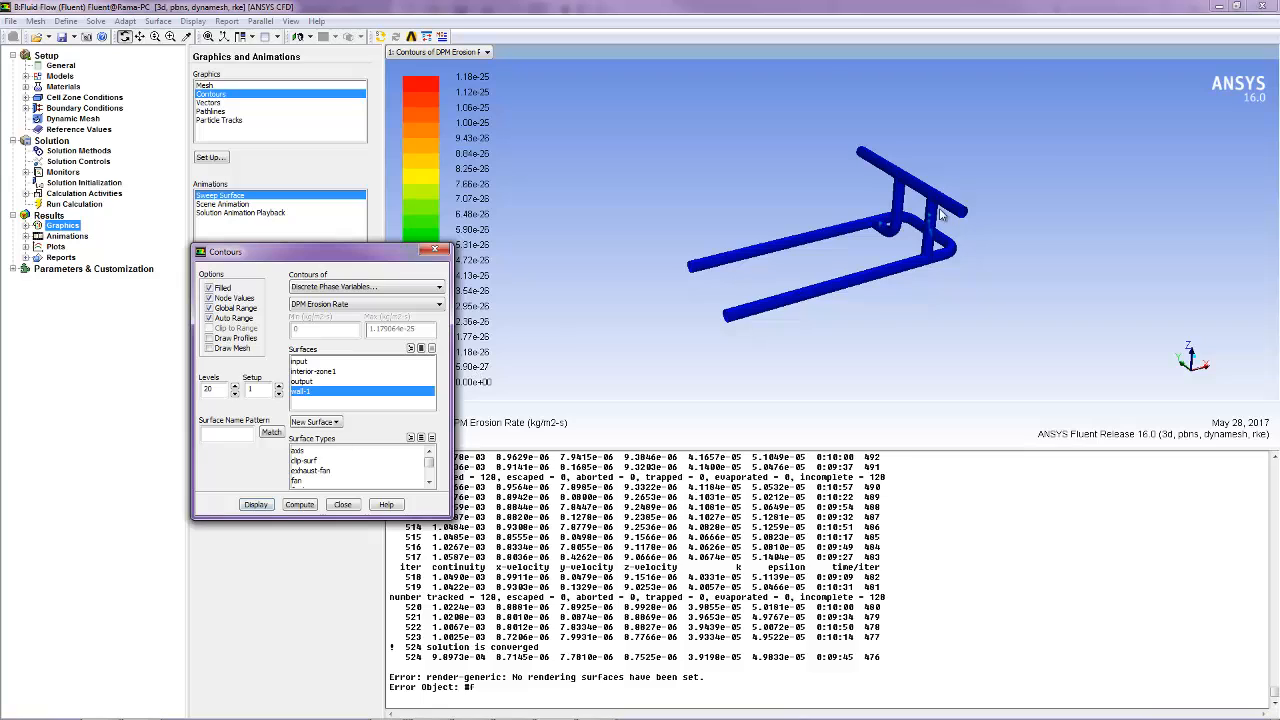
Examine the erosion spots on the curved connecting pipe from several angles, with the contours dialog moved clear of the colour legend
click(171, 36)
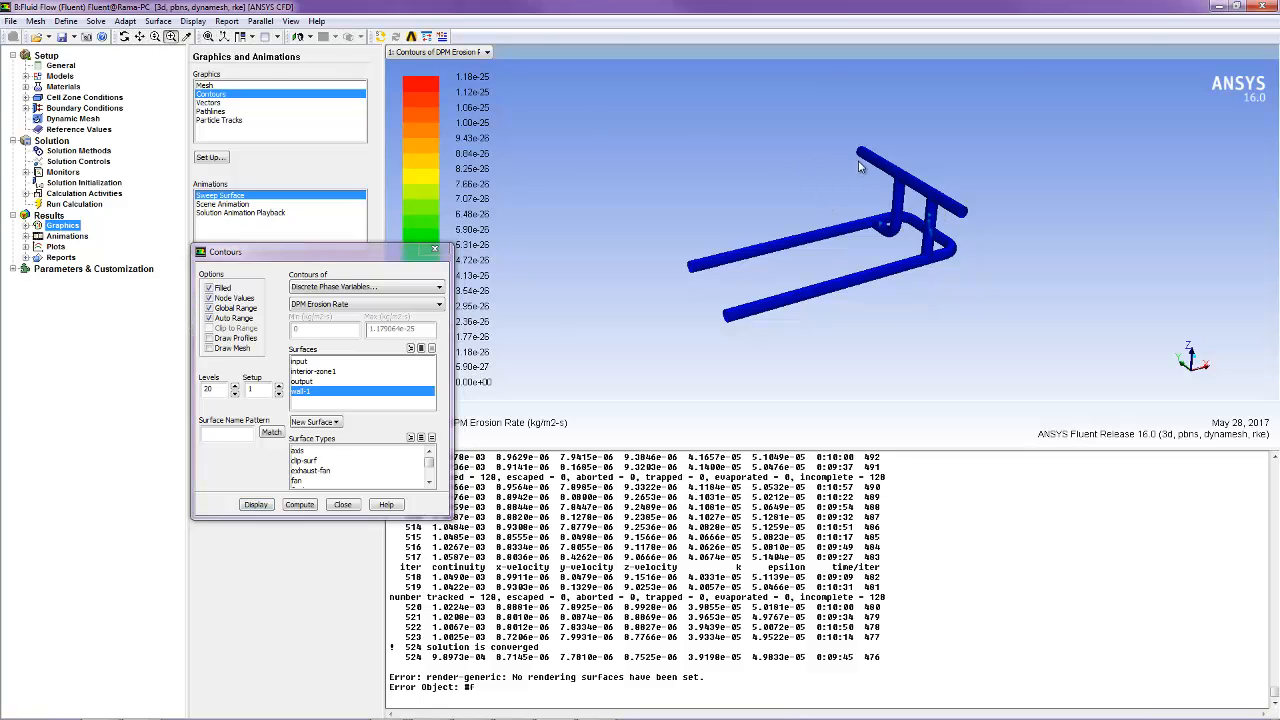
drag(858, 166, 942, 324)
drag(710, 92, 970, 360)
drag(740, 122, 804, 245)
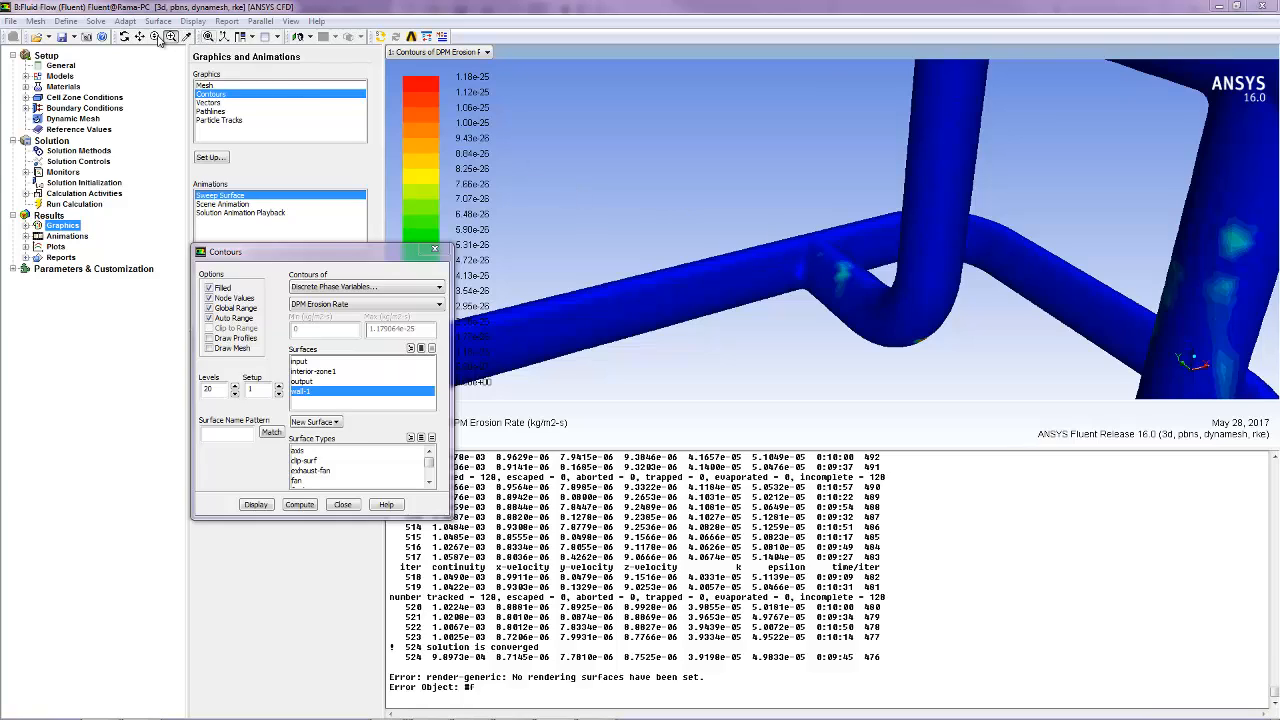
click(124, 36)
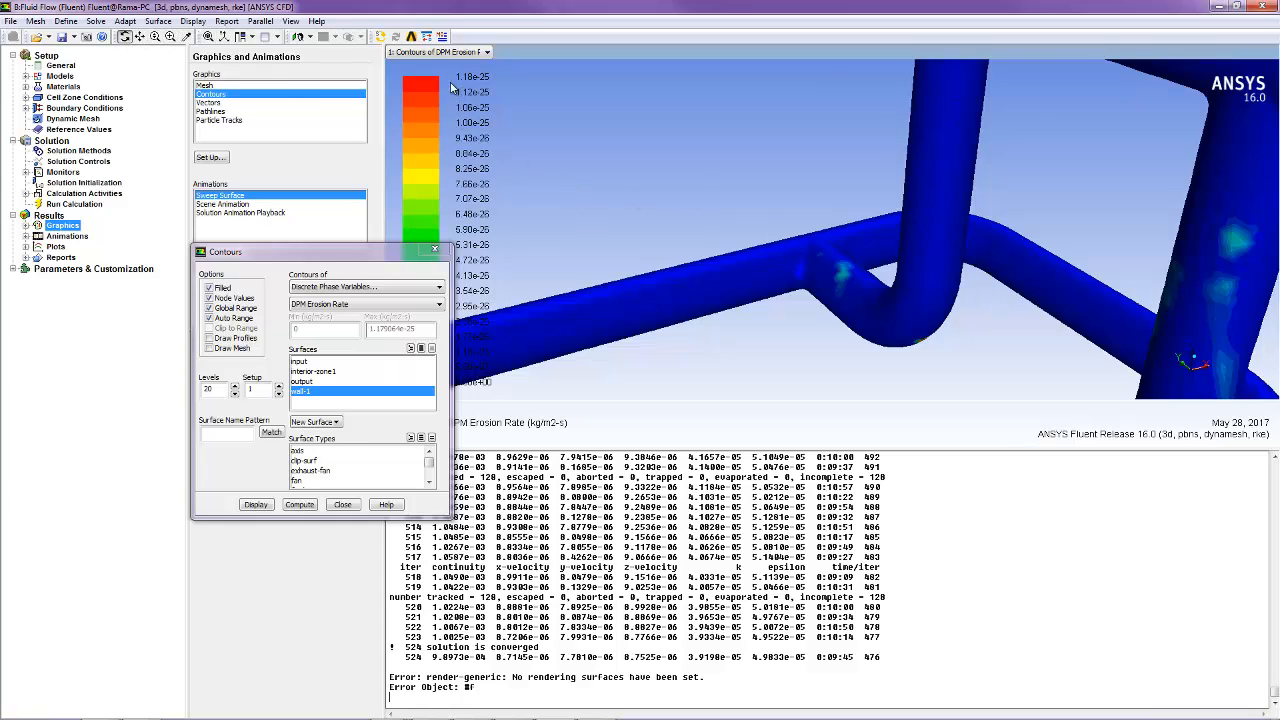
drag(910, 345, 618, 171)
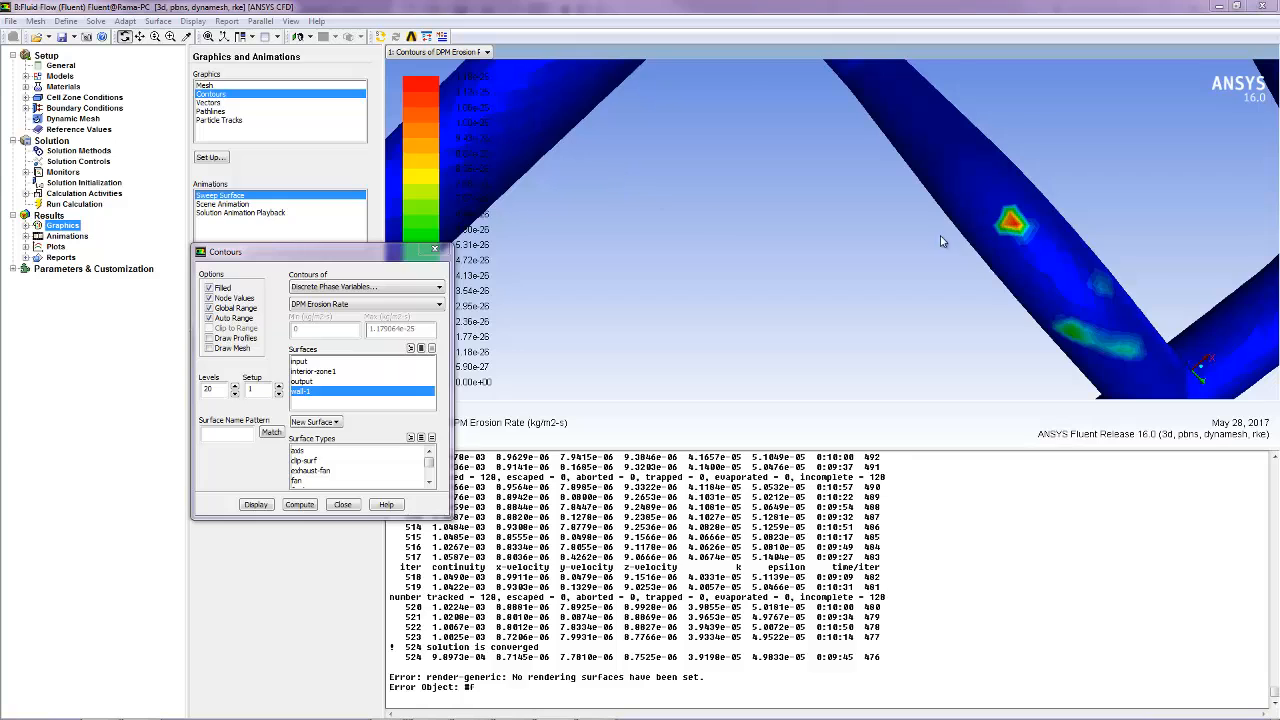
drag(940, 241, 841, 226)
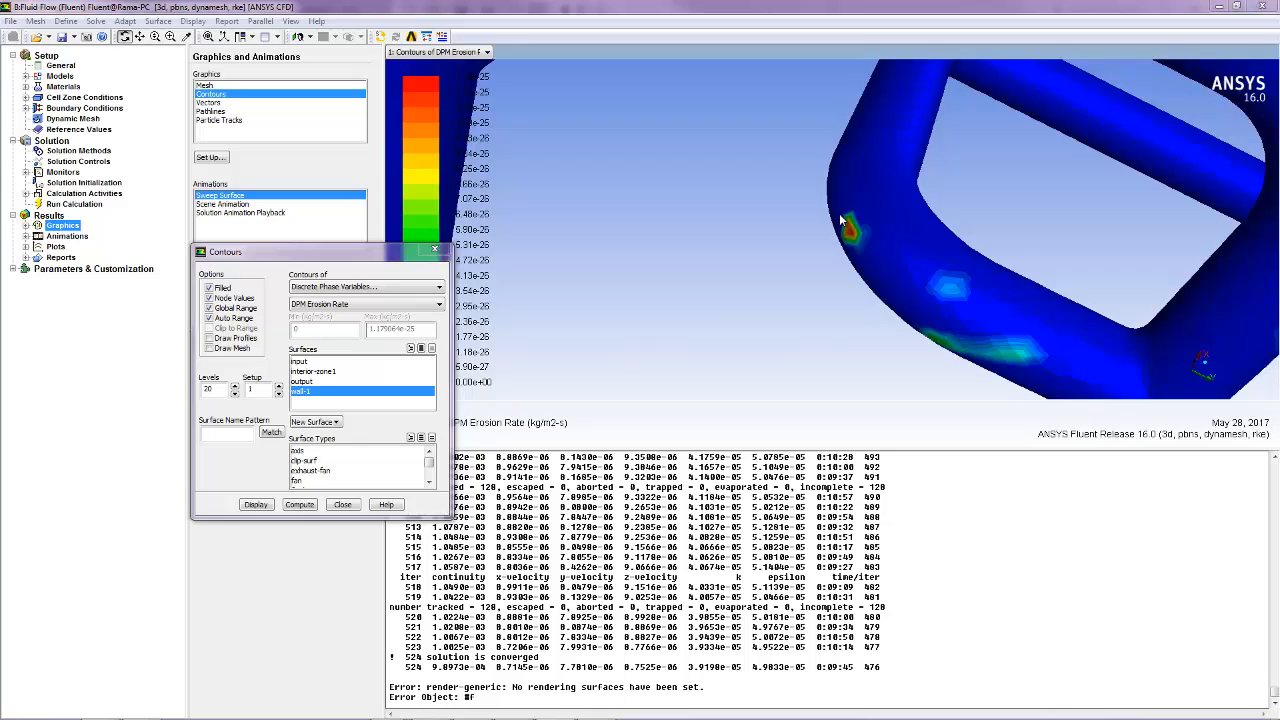
mouse_move(360, 252)
mouse_down()
mouse_move(200, 230)
mouse_move(260, 335)
mouse_up()
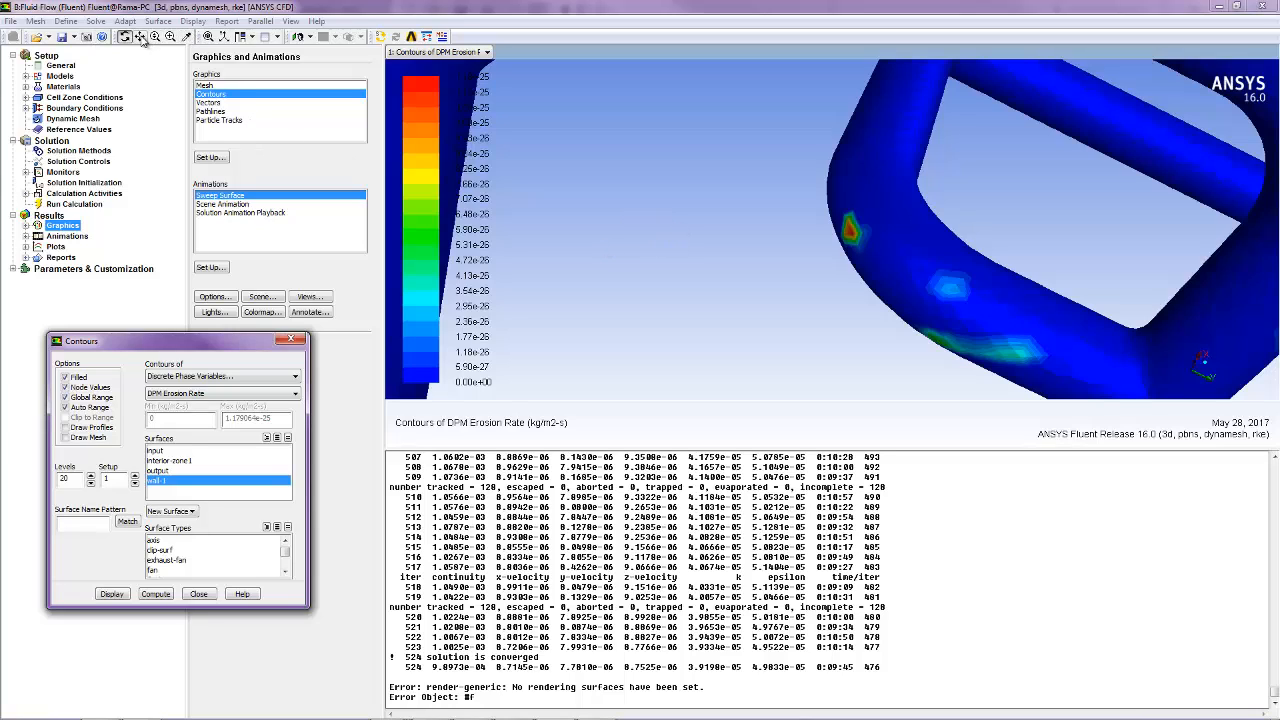
drag(669, 218, 798, 204)
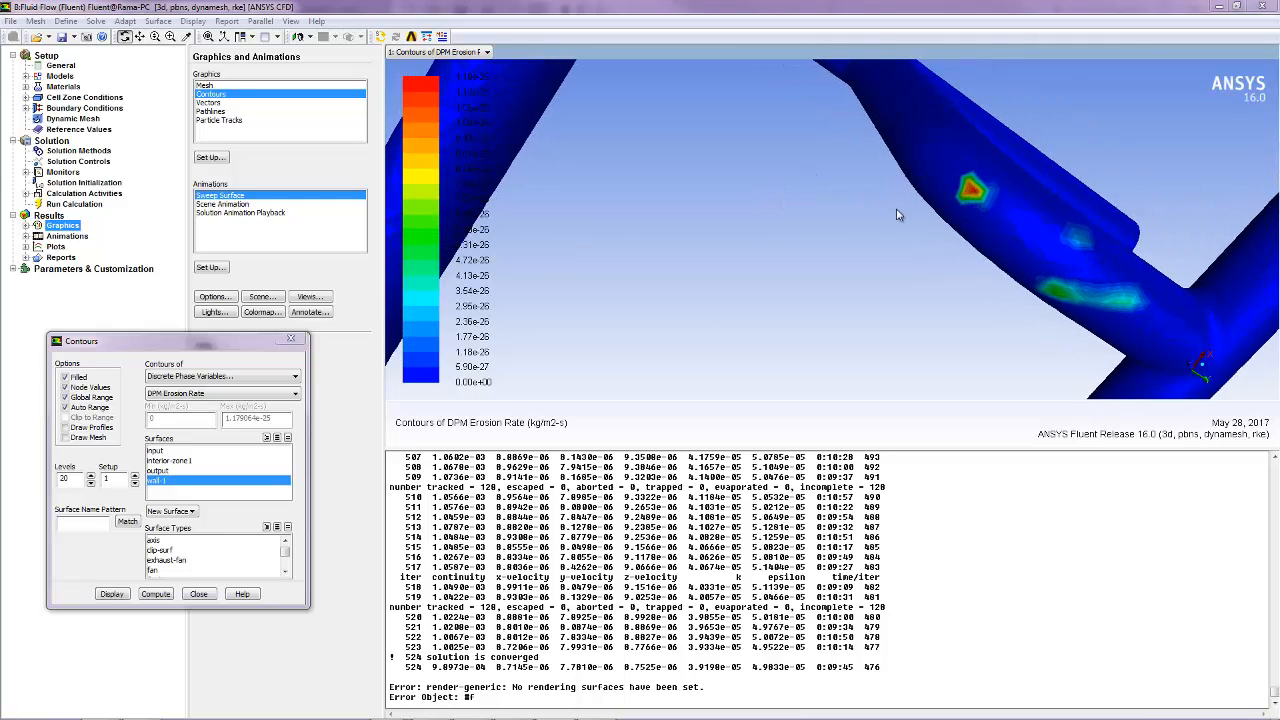
drag(933, 214, 700, 130)
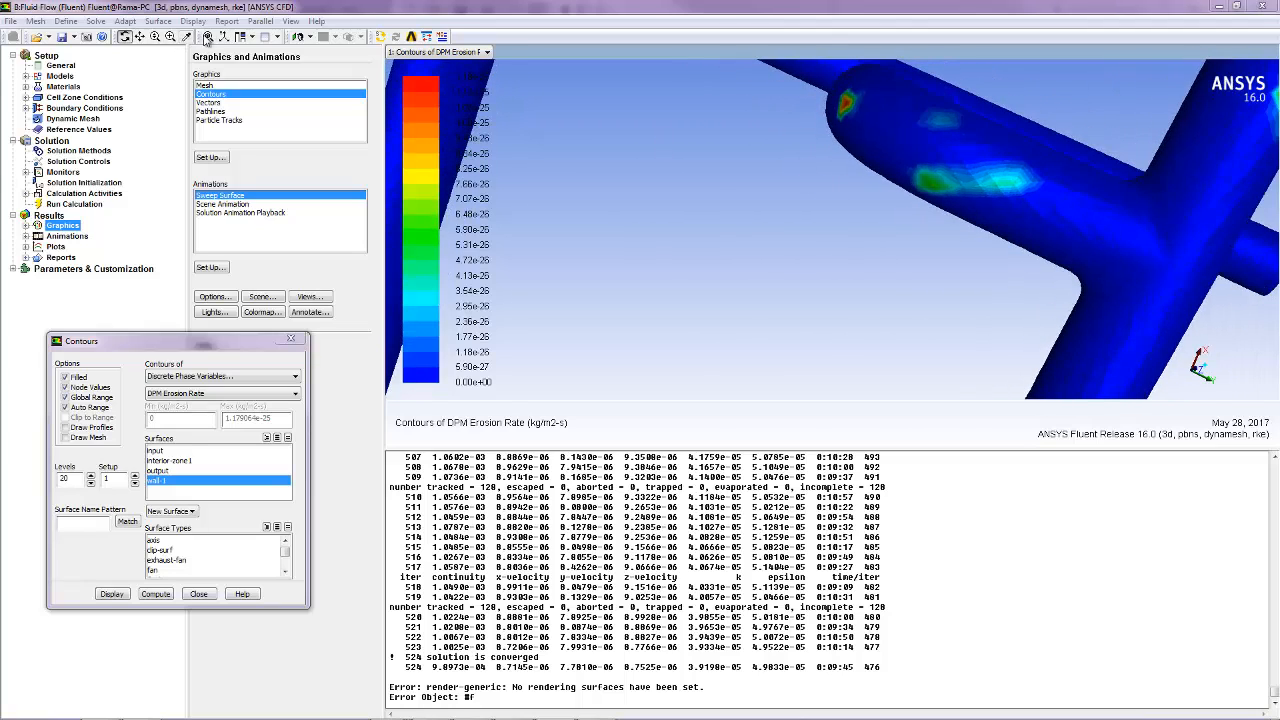
Fit the whole pipe in view, then inspect the erosion contours around the outer bend and pipe junctions up close
click(208, 36)
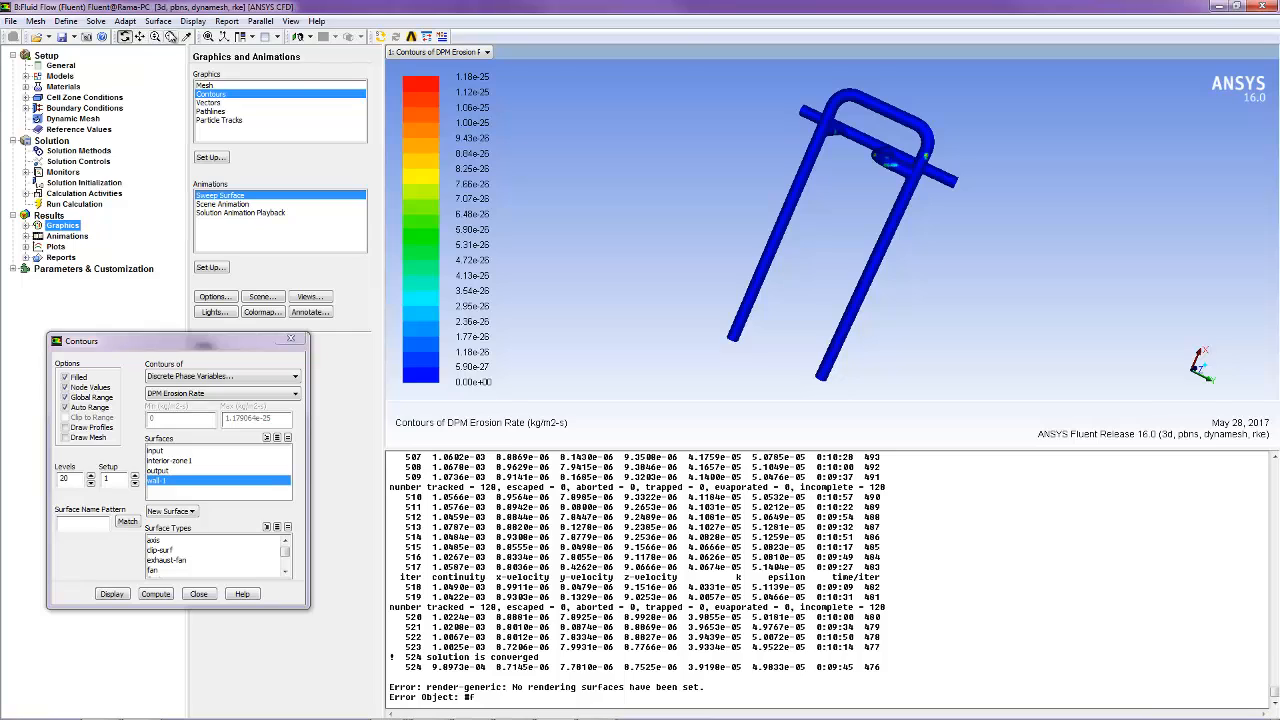
click(171, 36)
drag(860, 135, 917, 196)
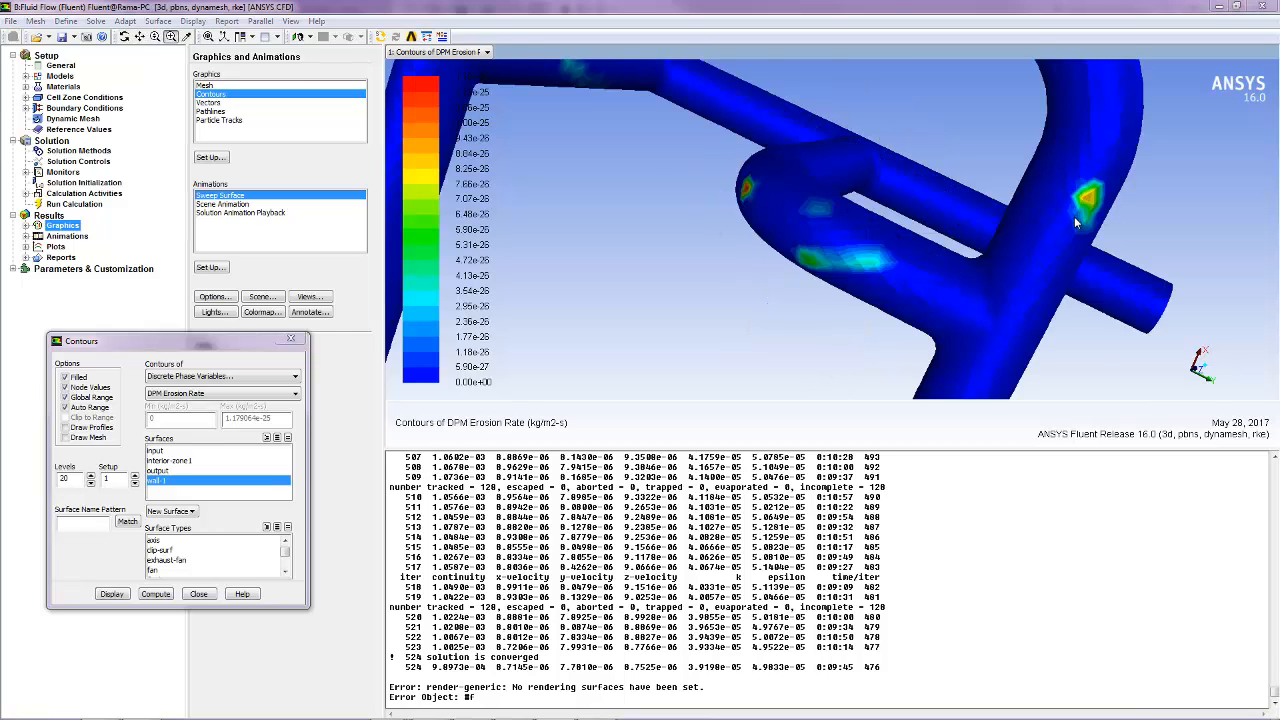
click(124, 36)
drag(815, 294, 549, 430)
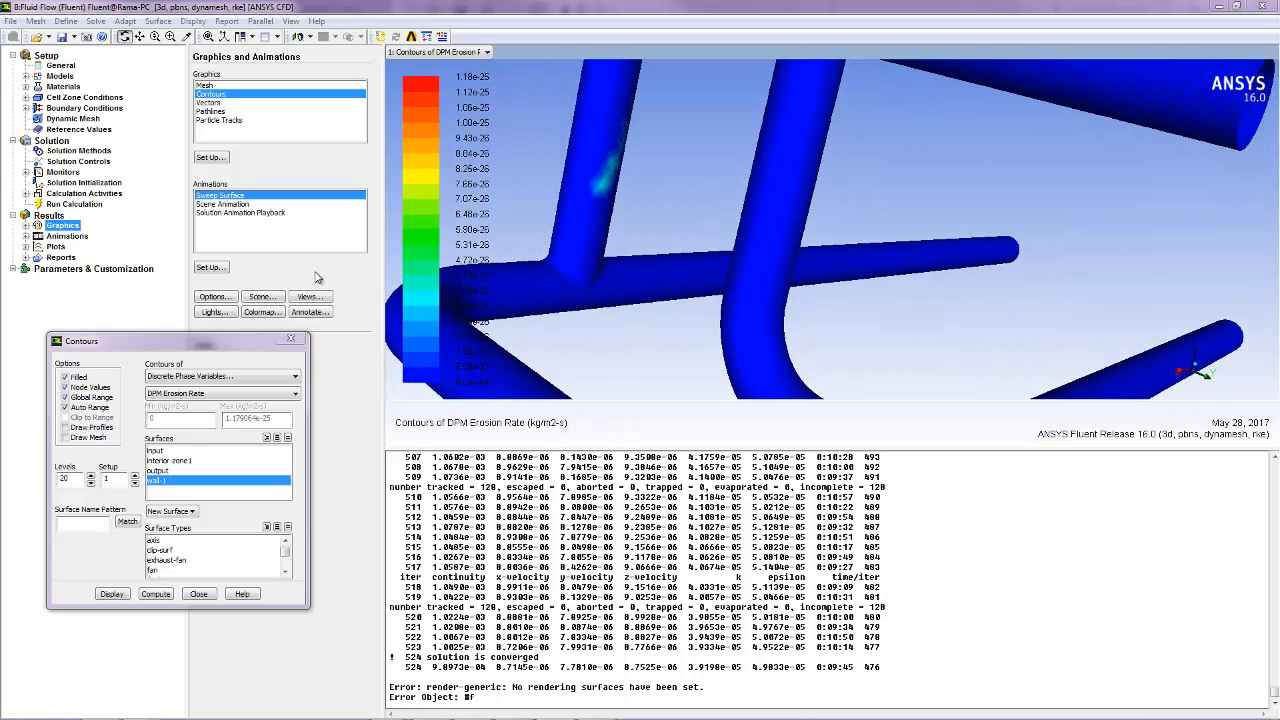